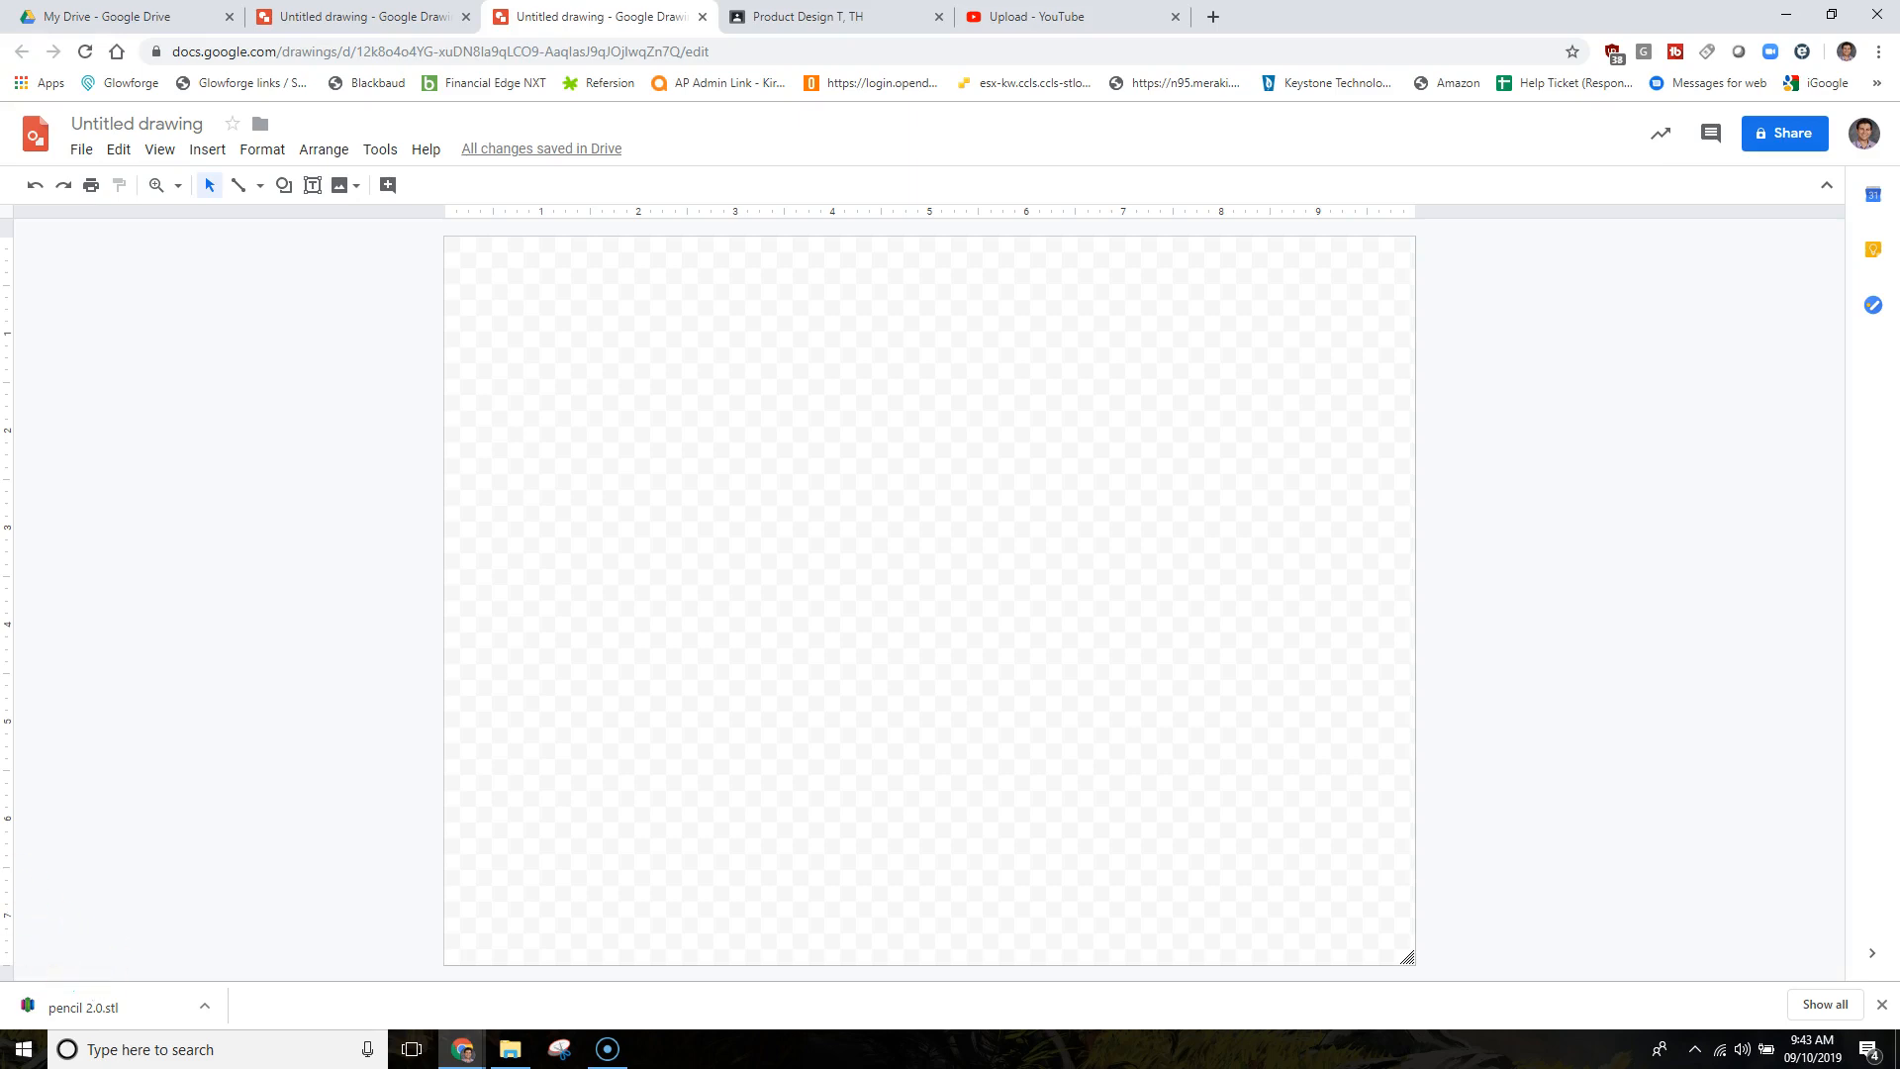
Draw a stored-data flowchart shape near the page's top-left as the luggage tag outline.
left_click(284, 185)
mouse_move(340, 223)
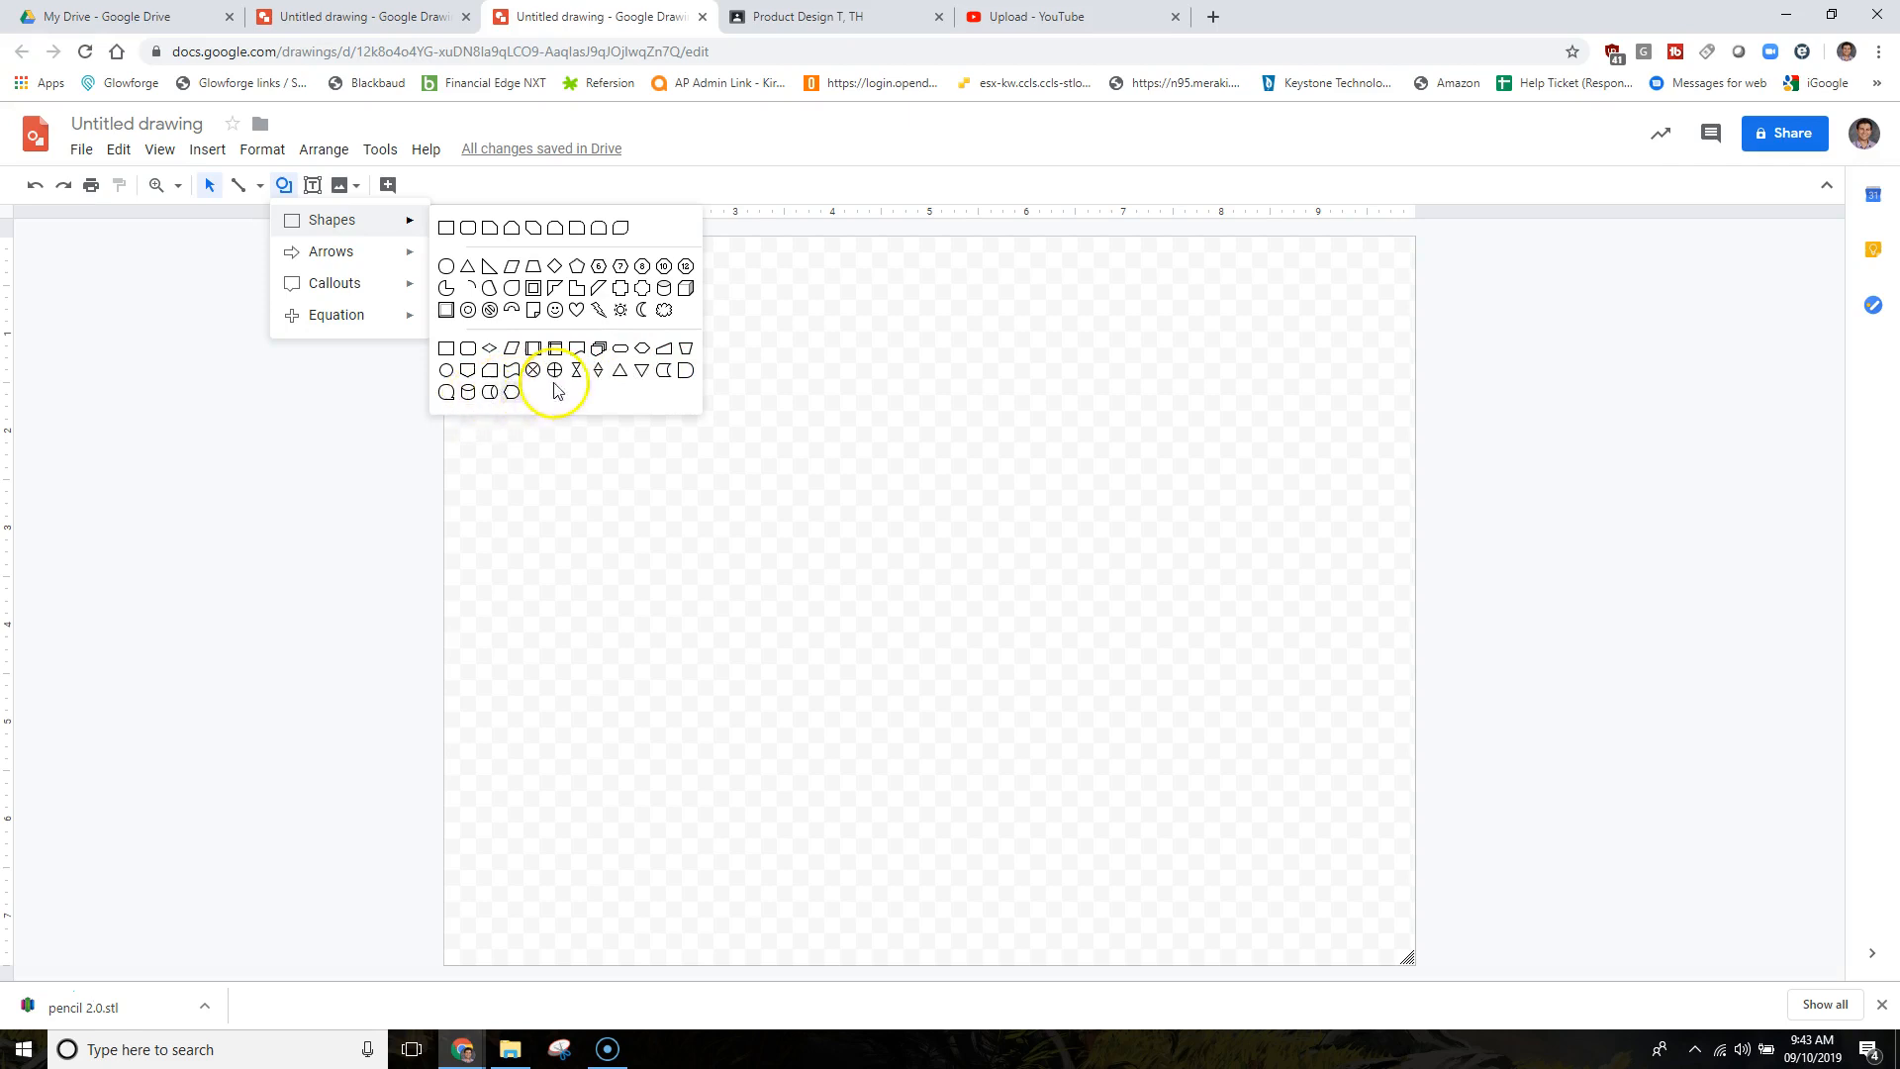
left_click(663, 370)
left_click_drag(544, 351, 865, 484)
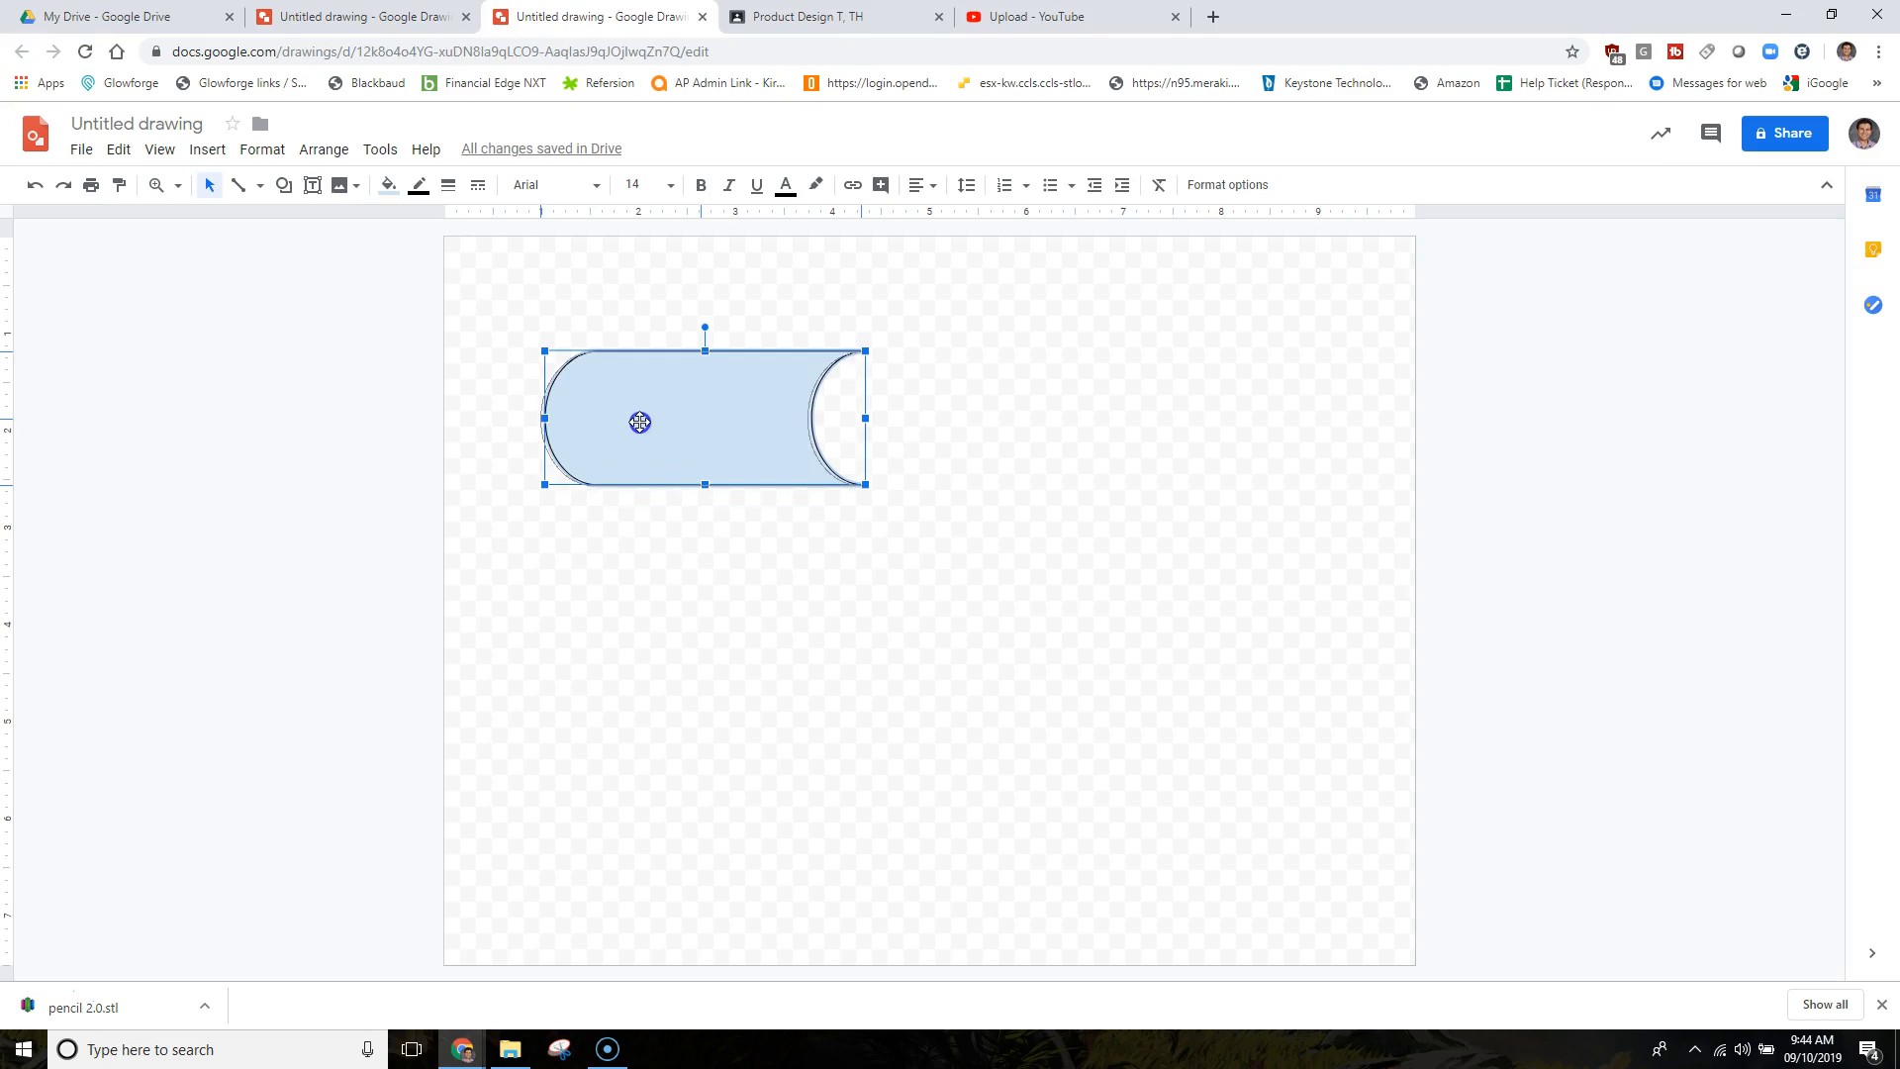
left_click_drag(640, 423, 640, 422)
left_click(661, 414)
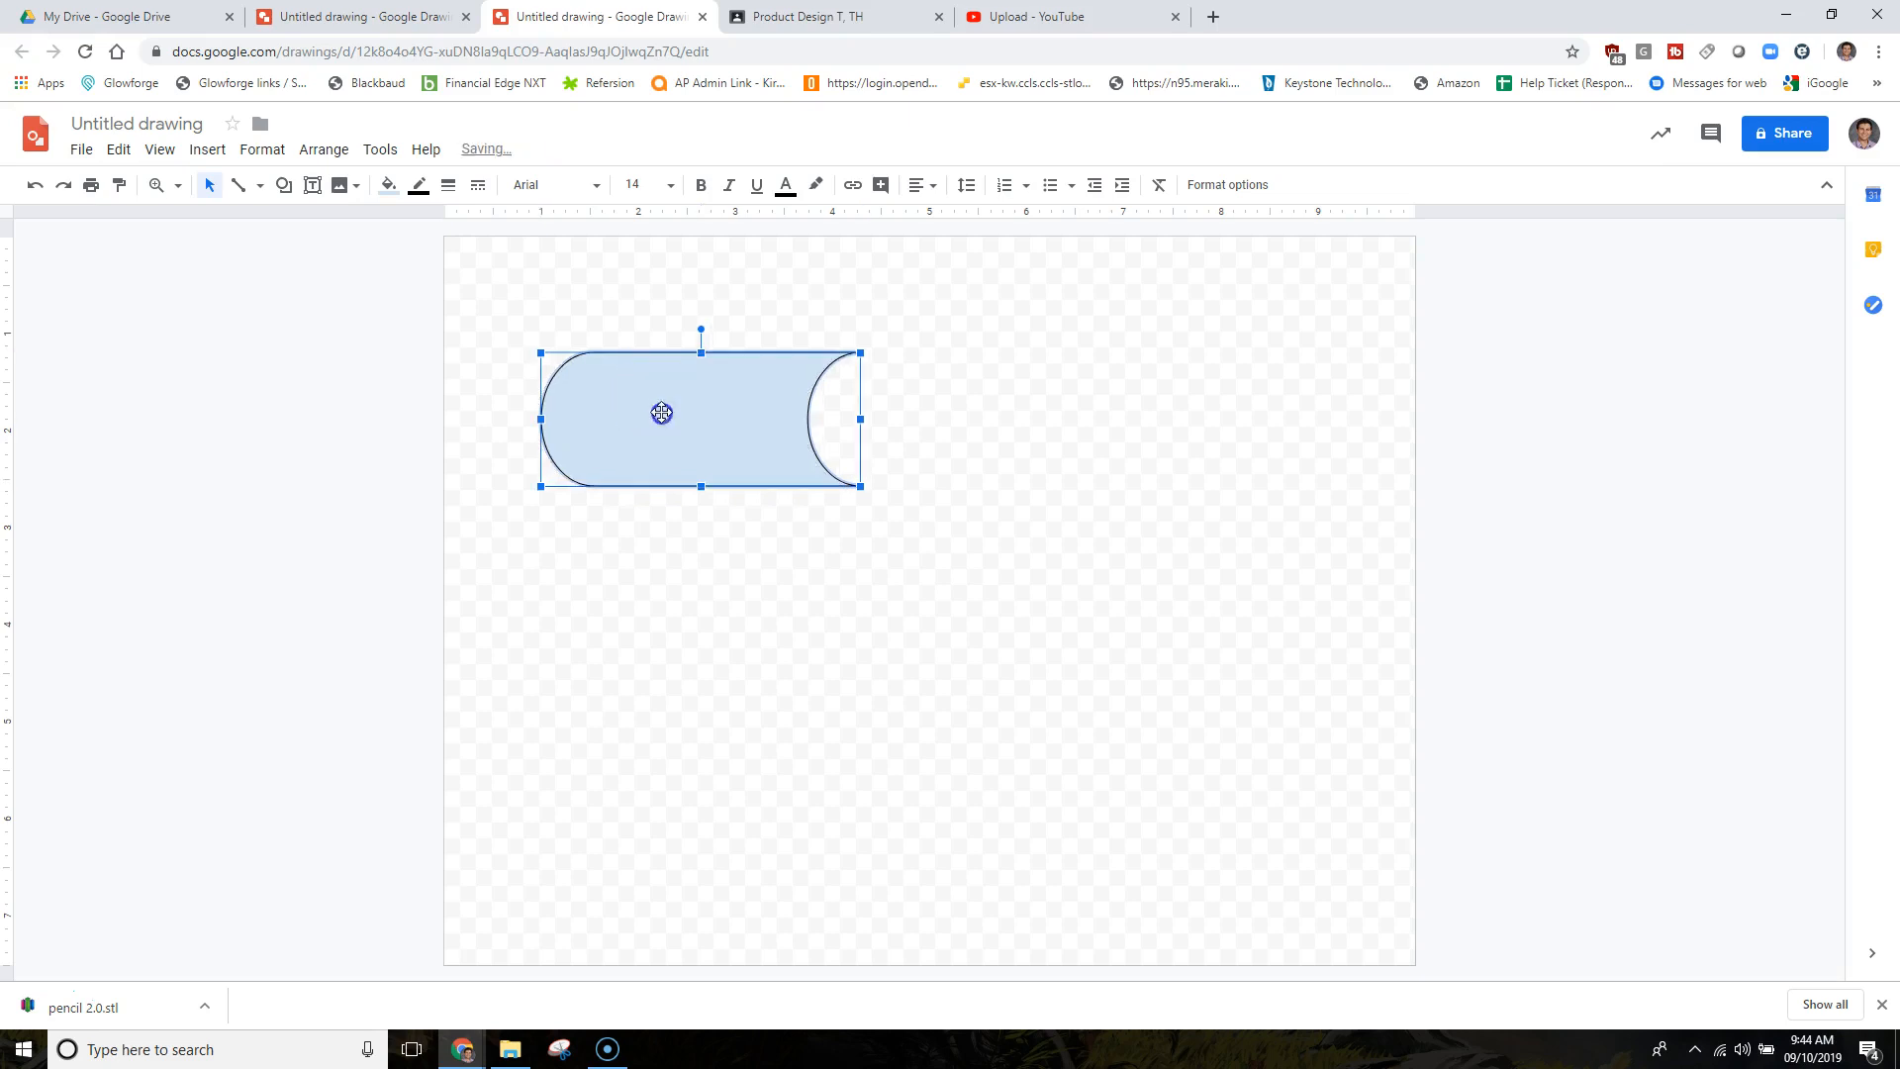
left_click(388, 185)
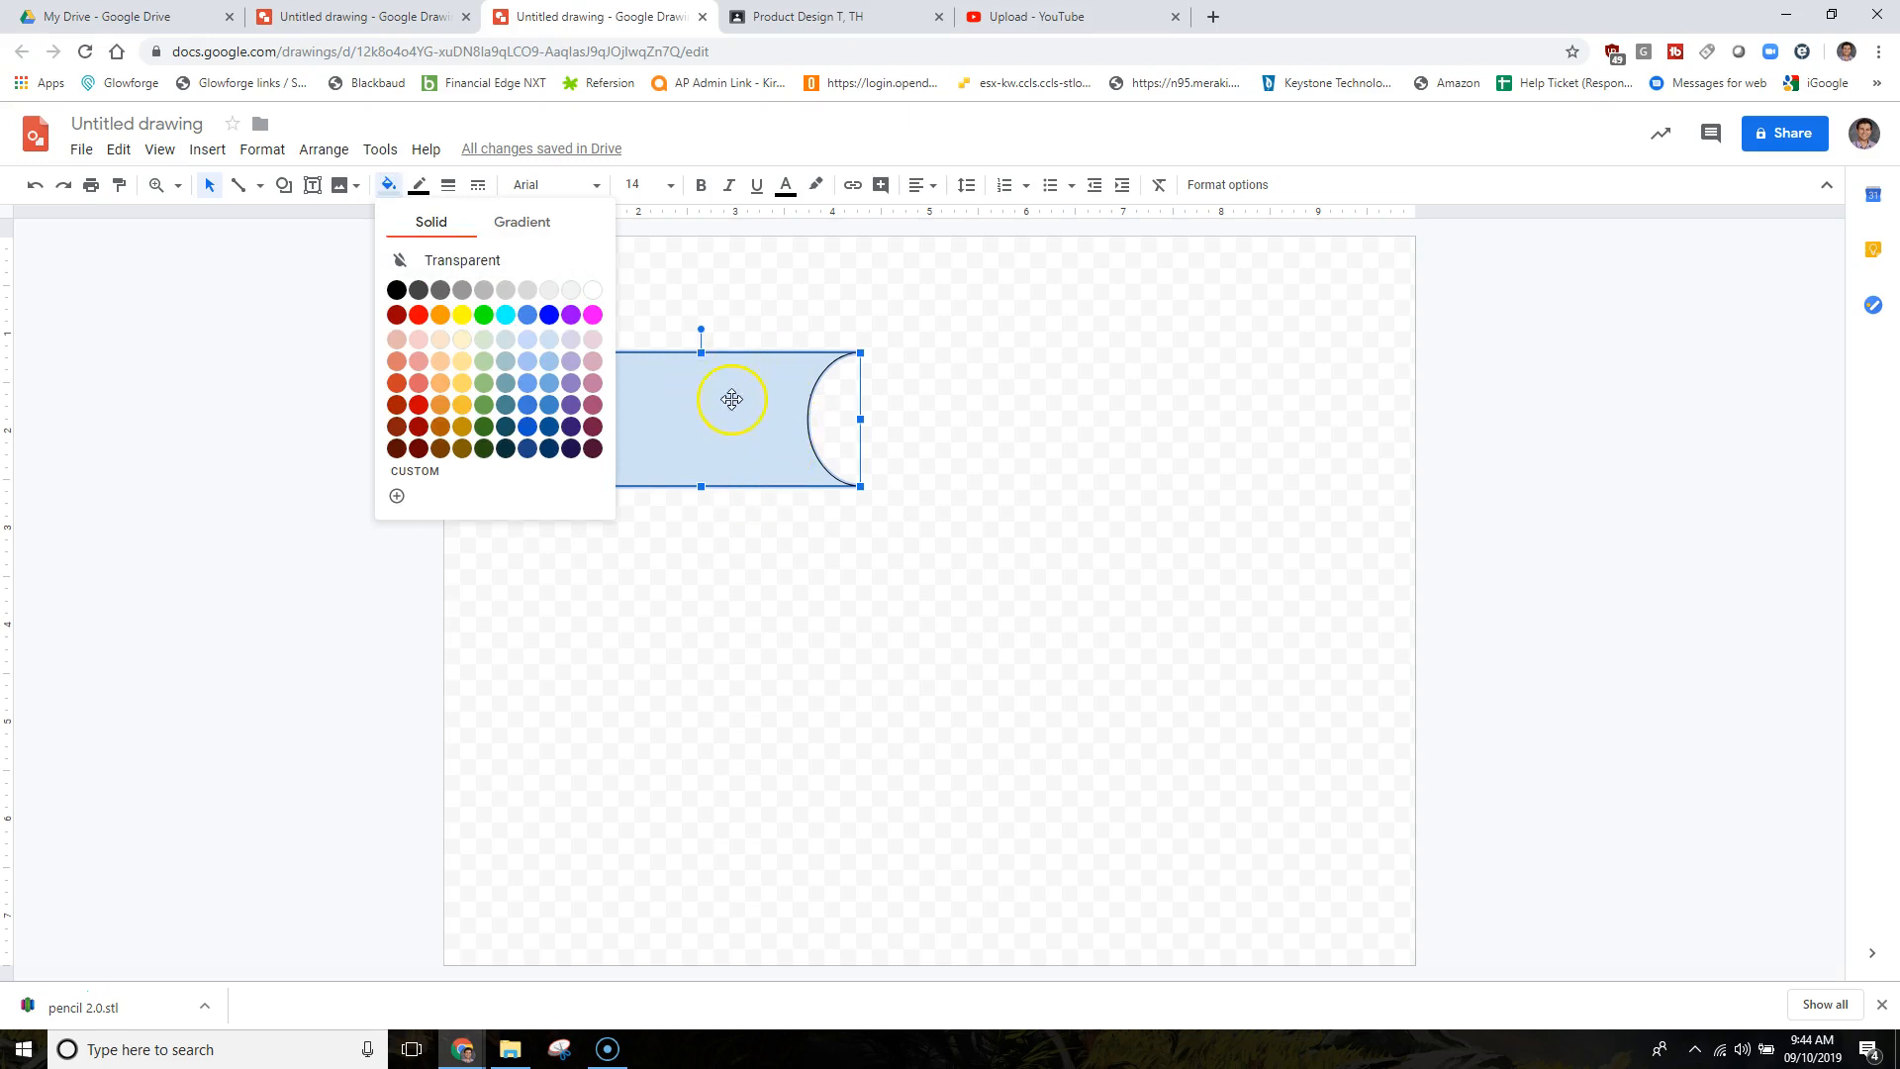
Set the tag shape's fill to transparent and its border to black.
left_click(457, 262)
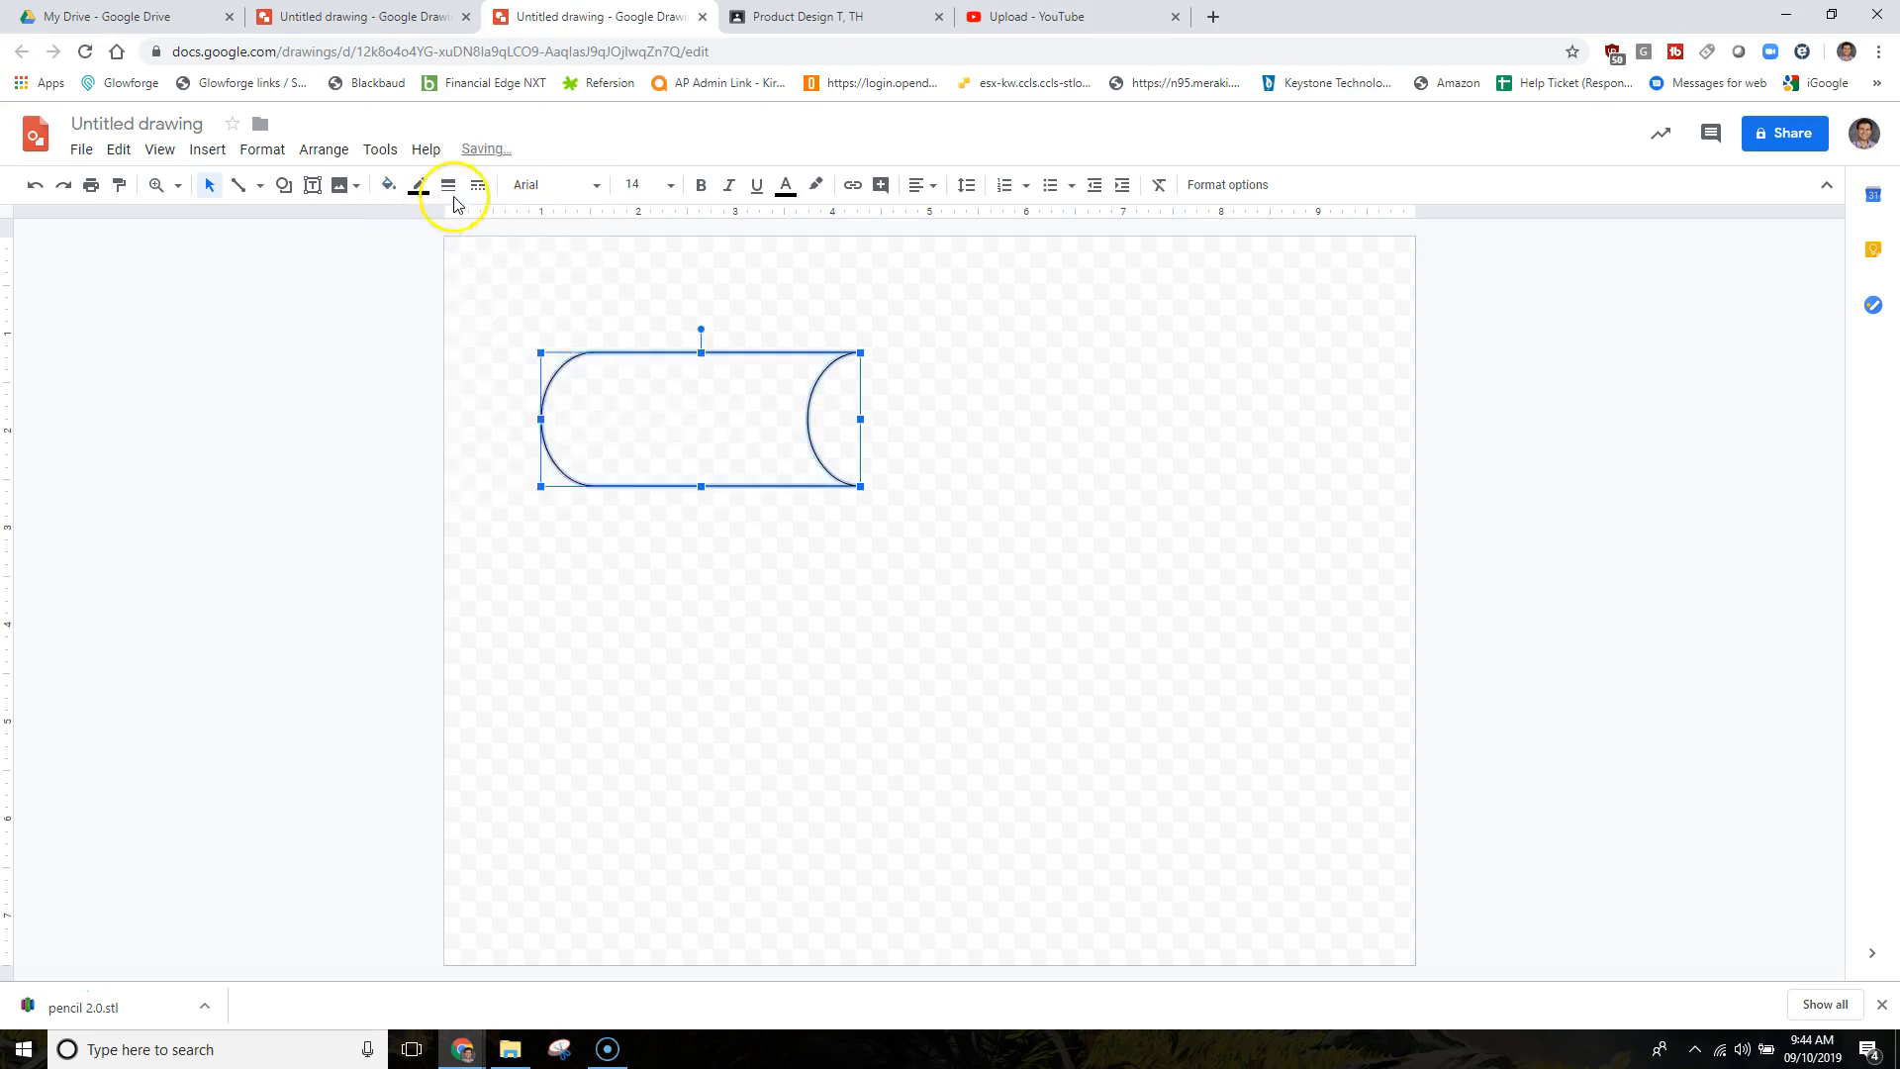
left_click(414, 186)
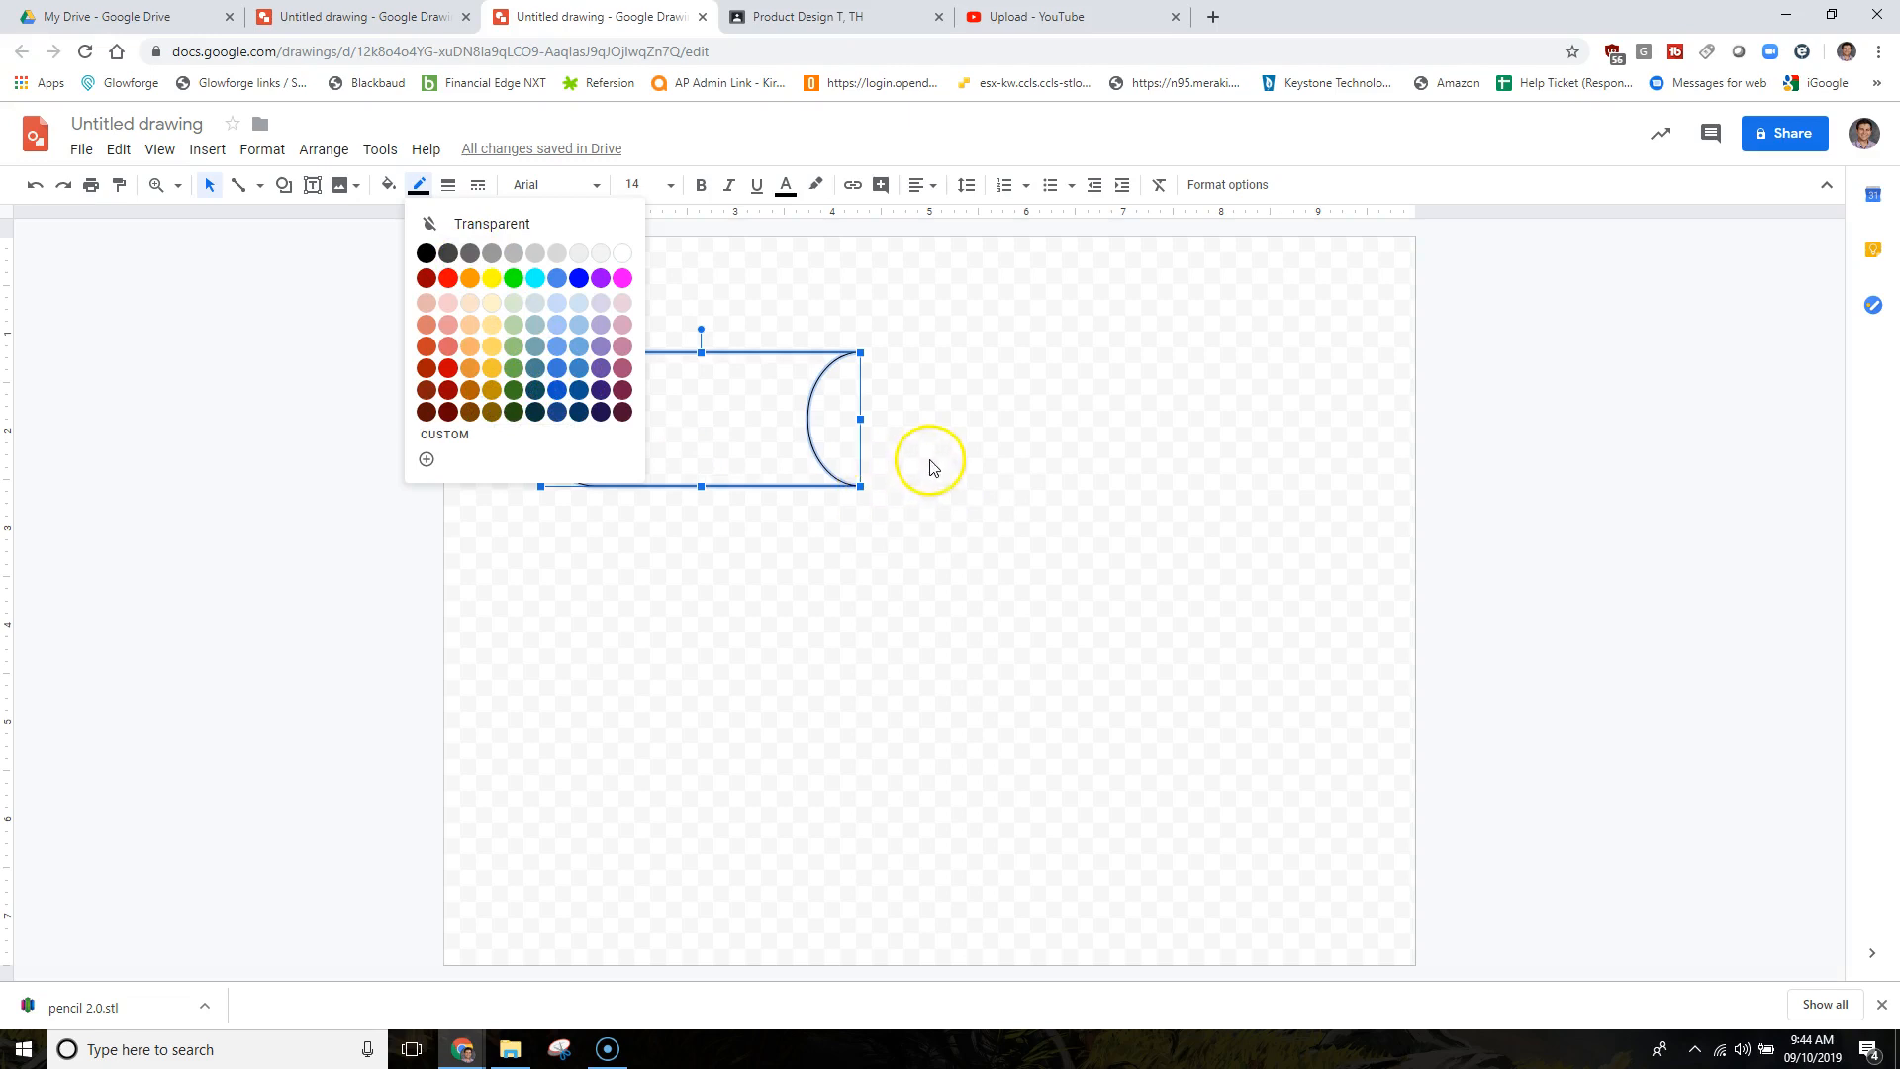
left_click(425, 253)
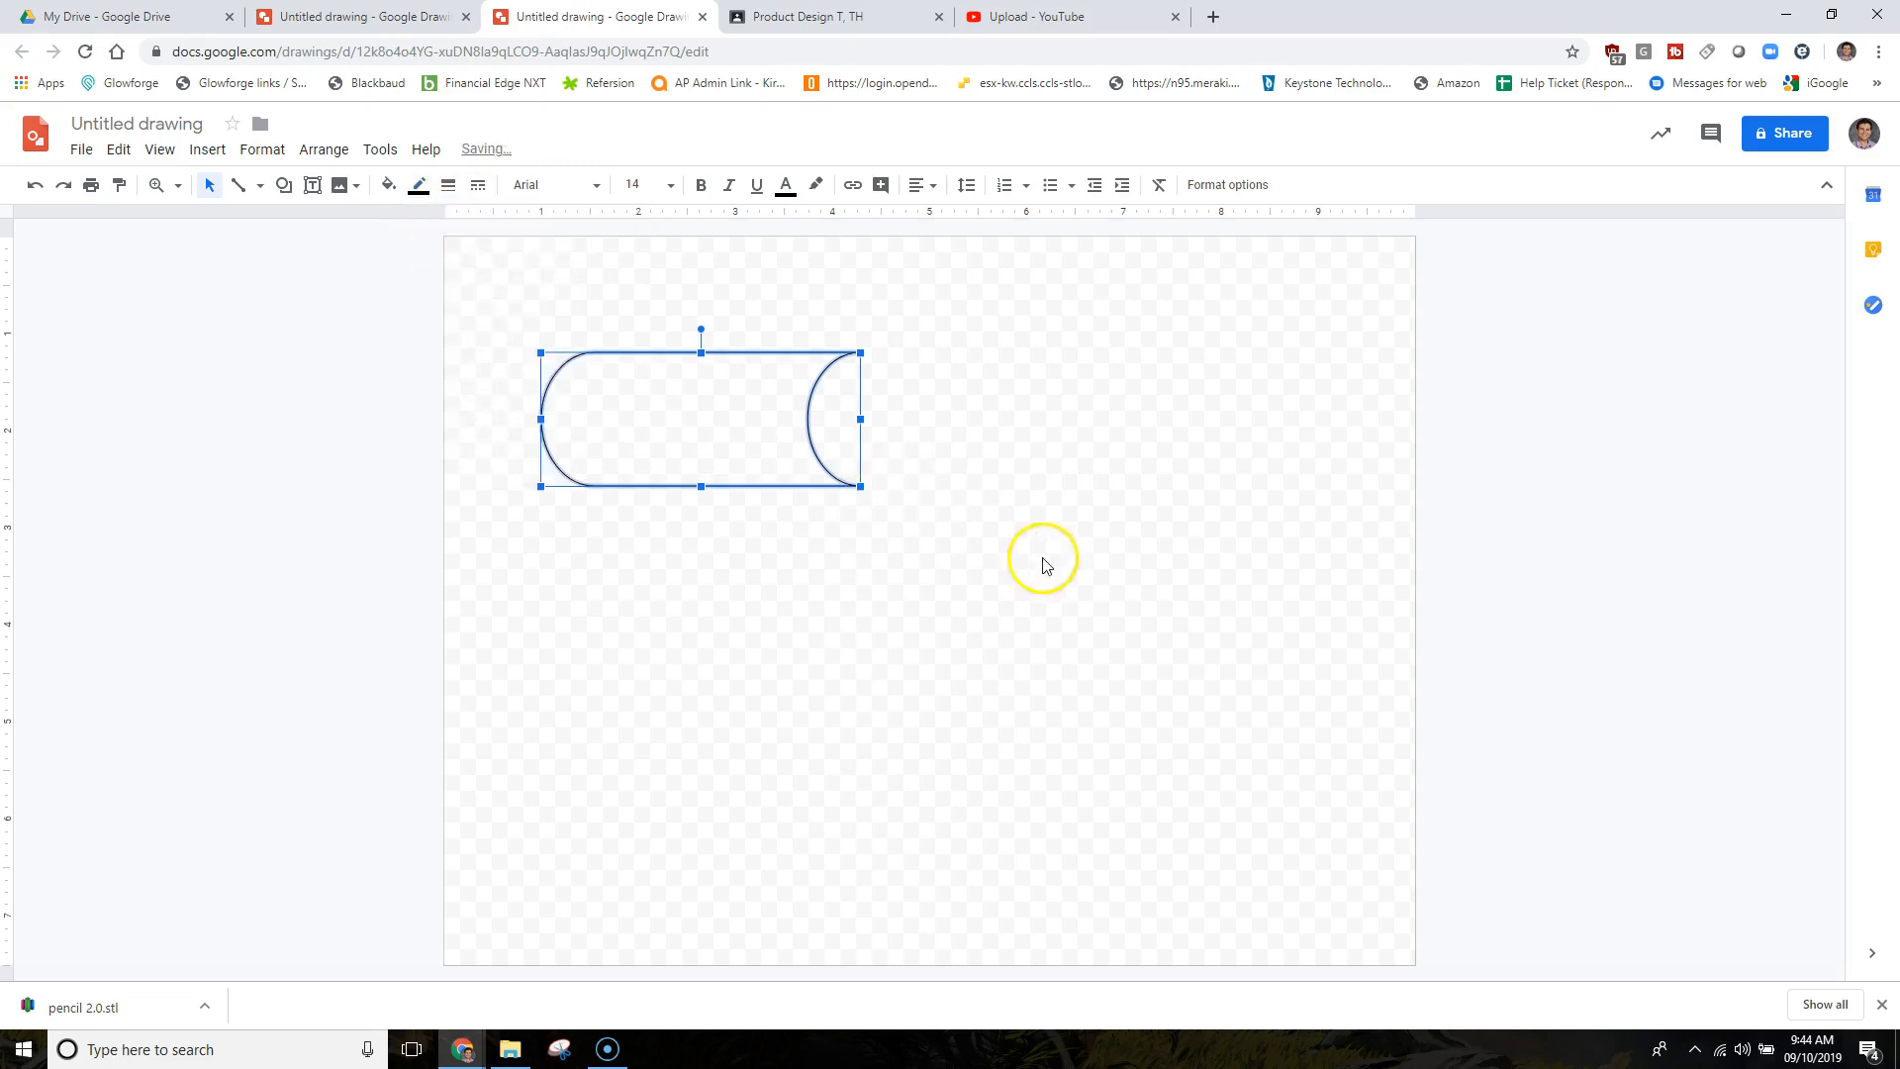
left_click(1044, 564)
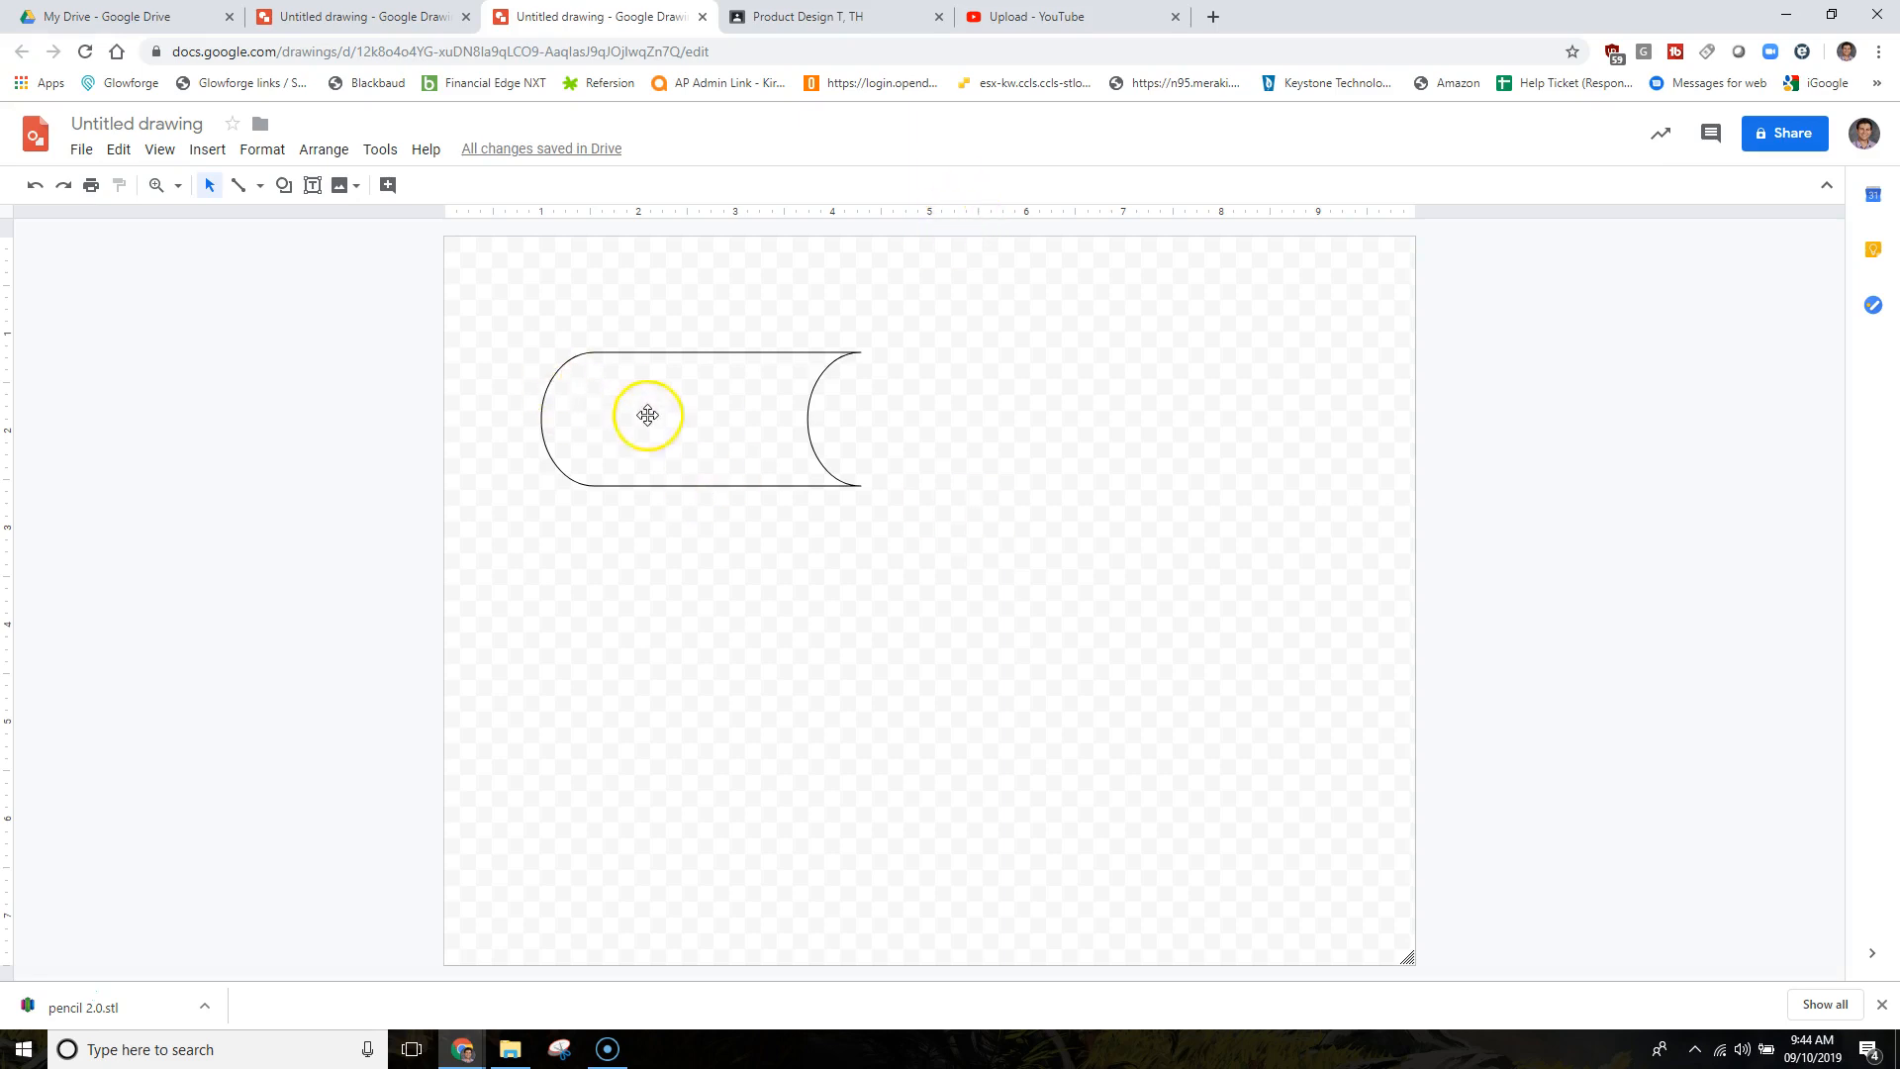
Draw a small oval circle inside the tag's rounded left end.
left_click(281, 186)
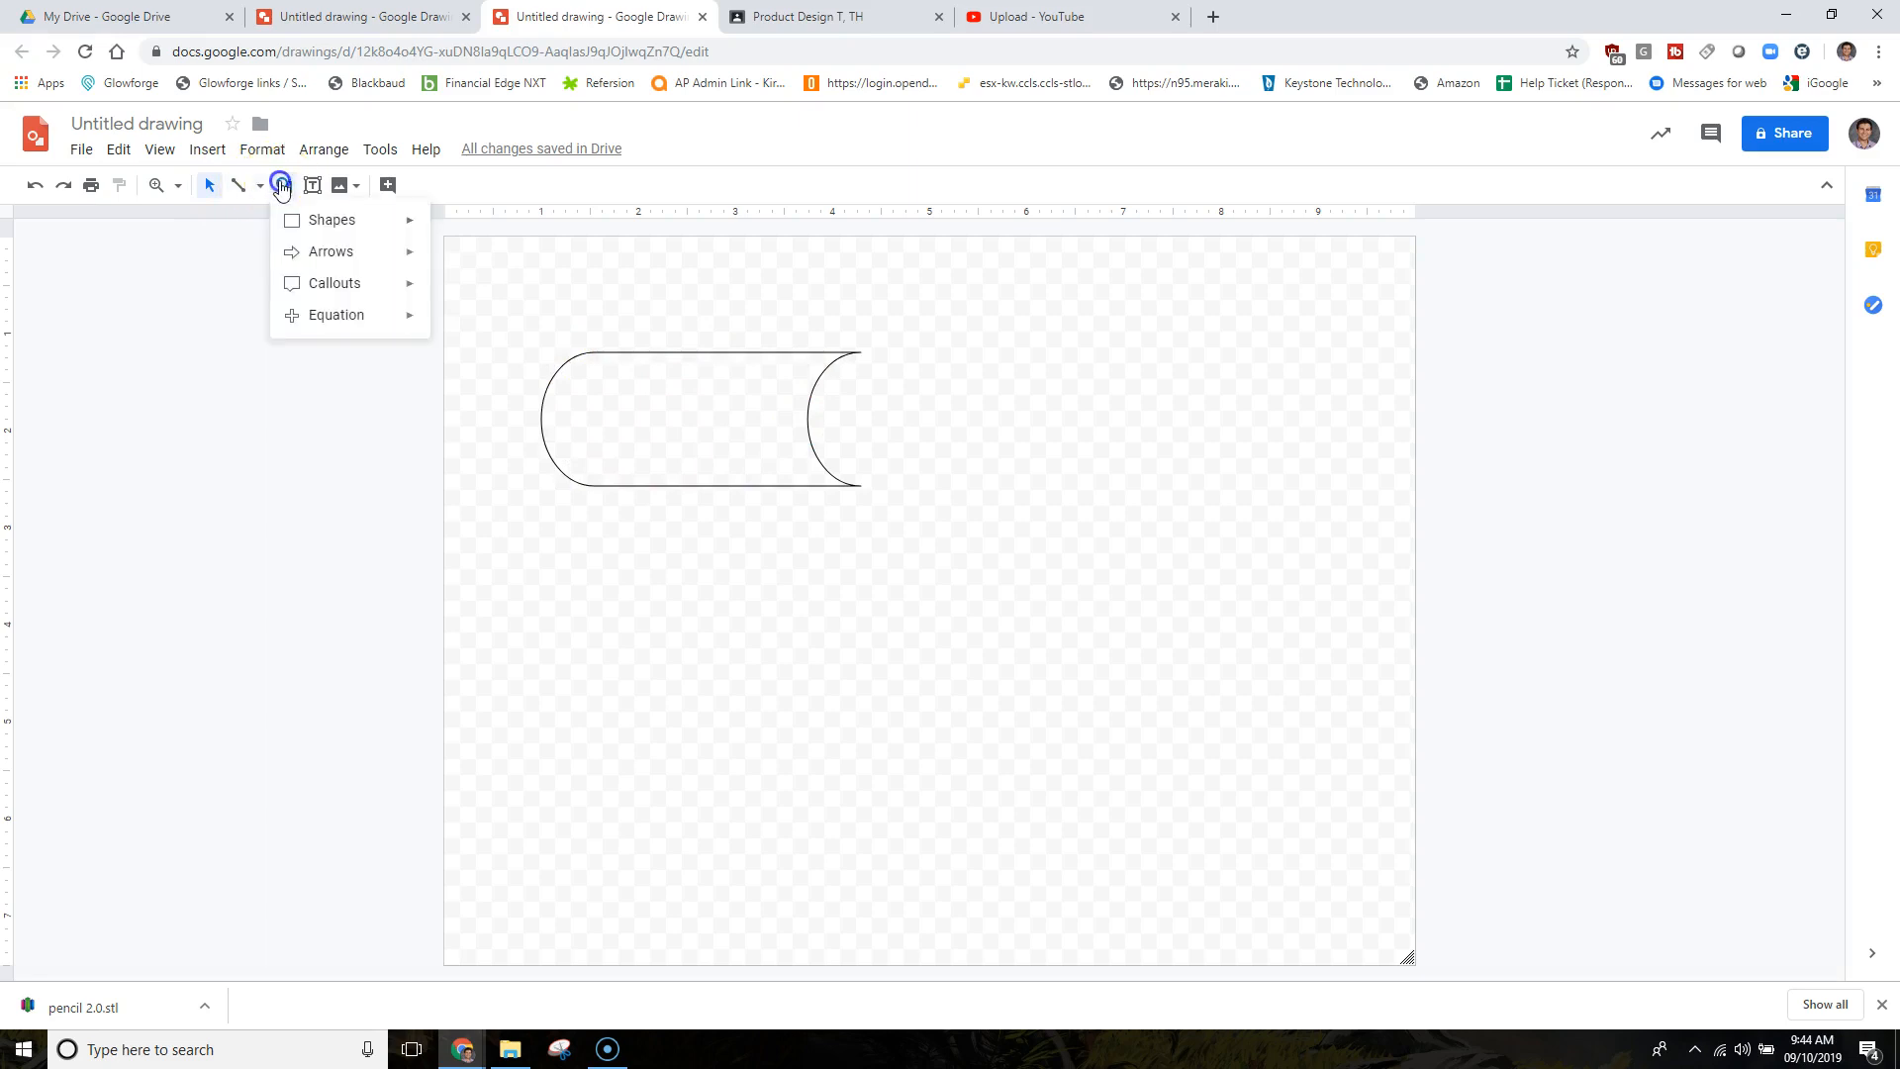
mouse_move(331, 226)
left_click(447, 271)
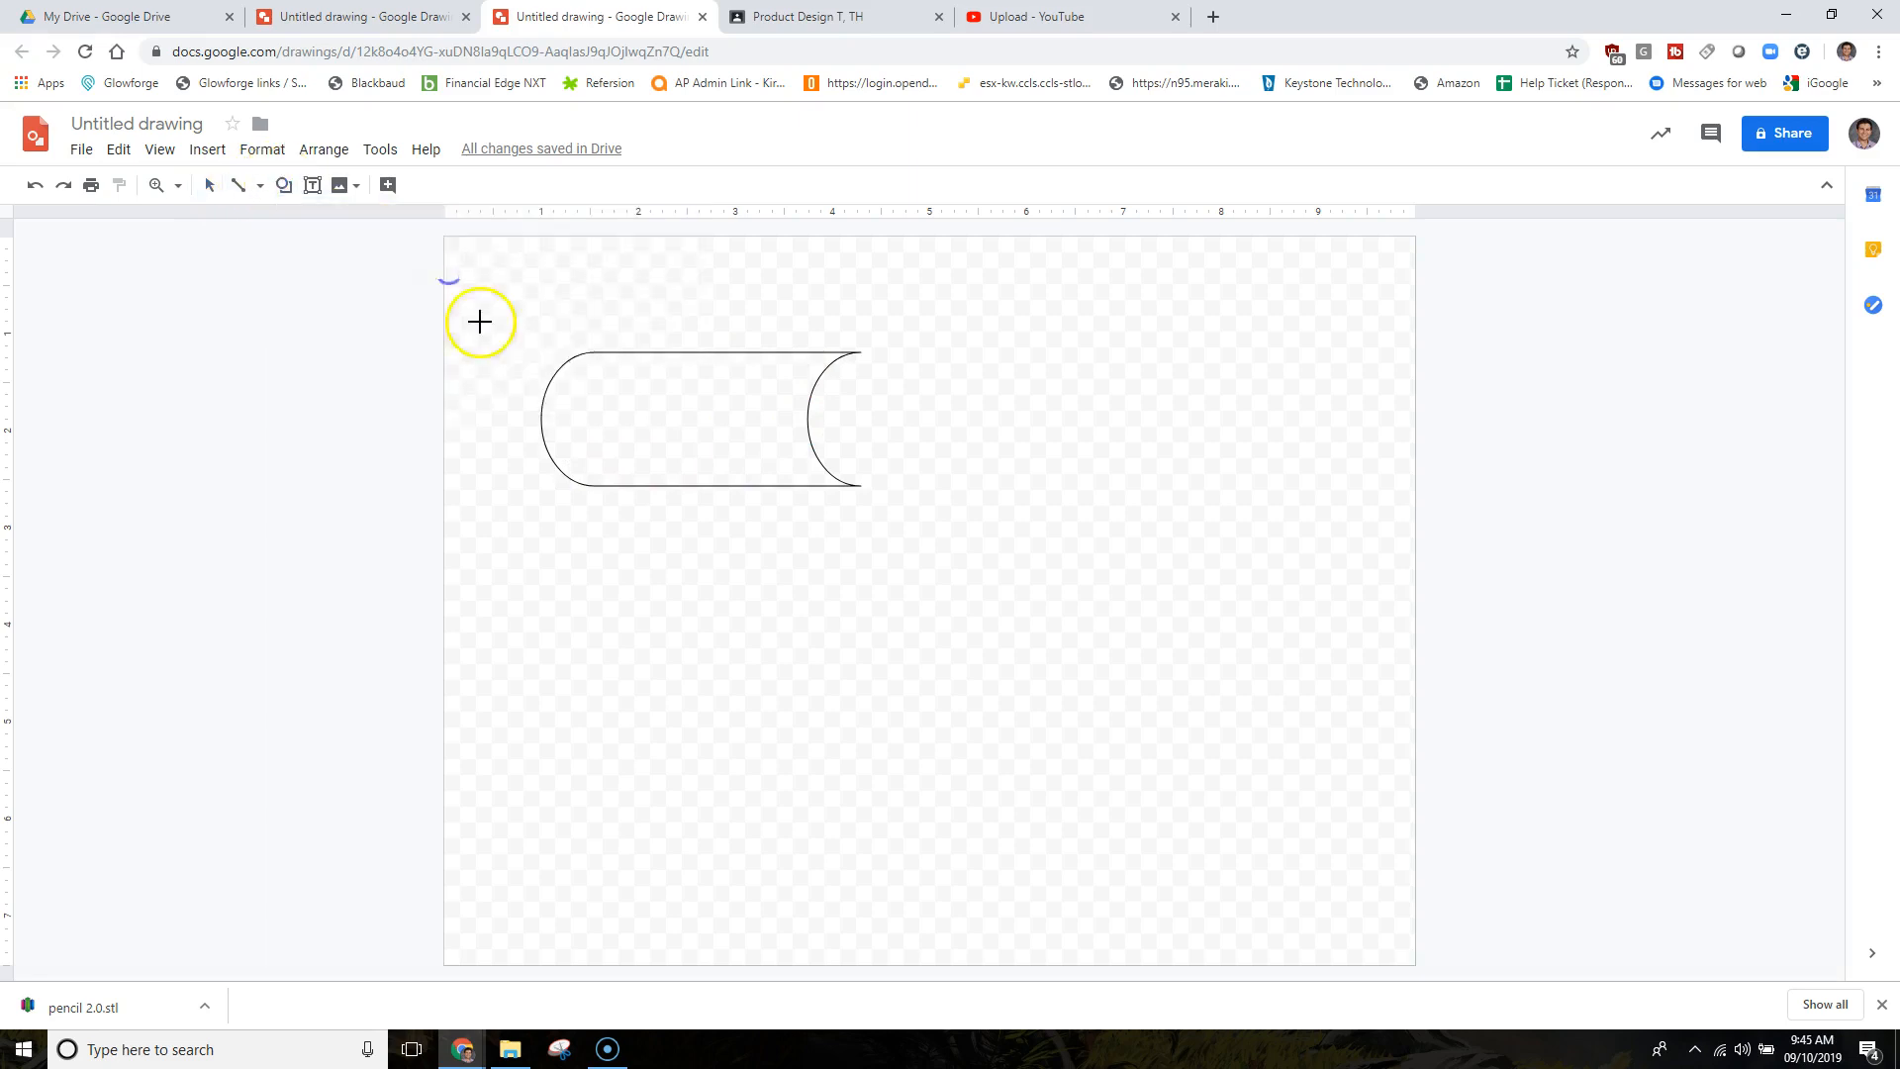
mouse_move(558, 411)
left_mouse_down()
mouse_move(595, 448)
mouse_move(566, 420)
left_mouse_up()
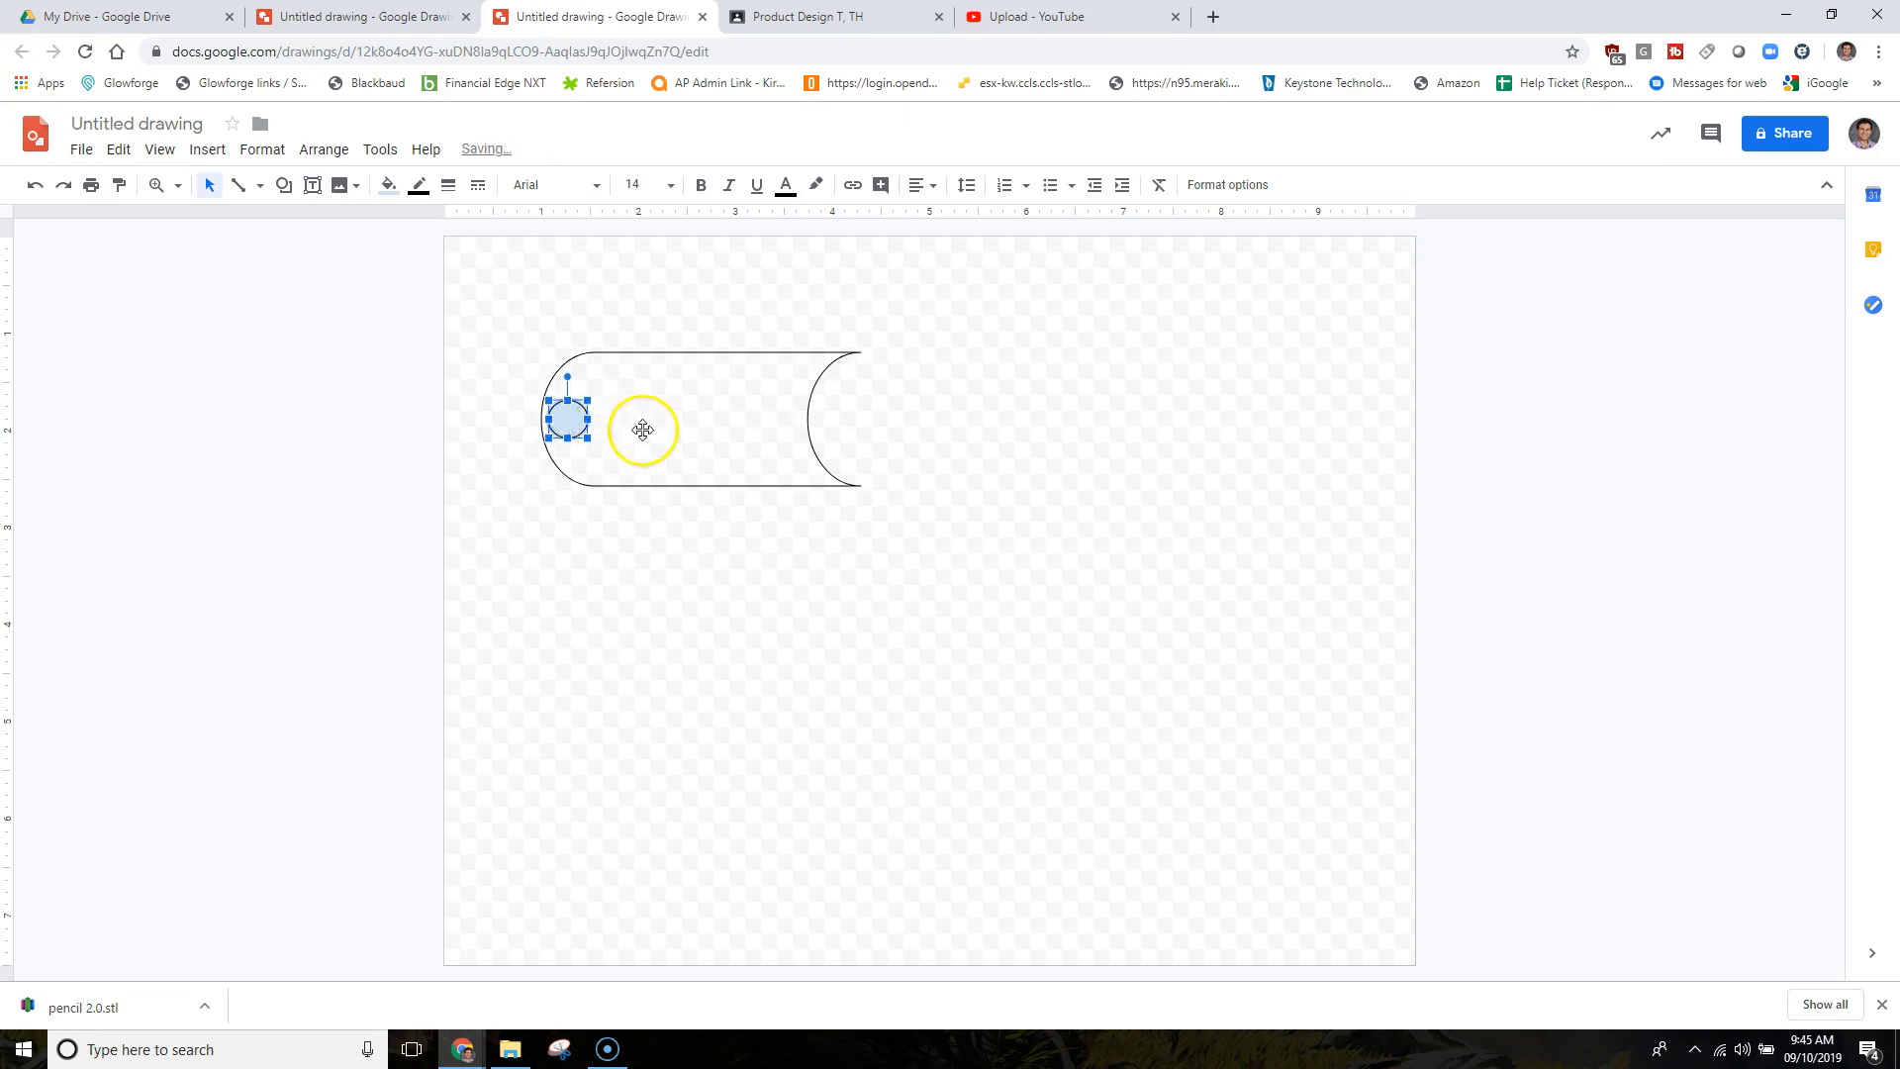
Give the small circle a transparent fill and a black outline.
left_click(641, 428)
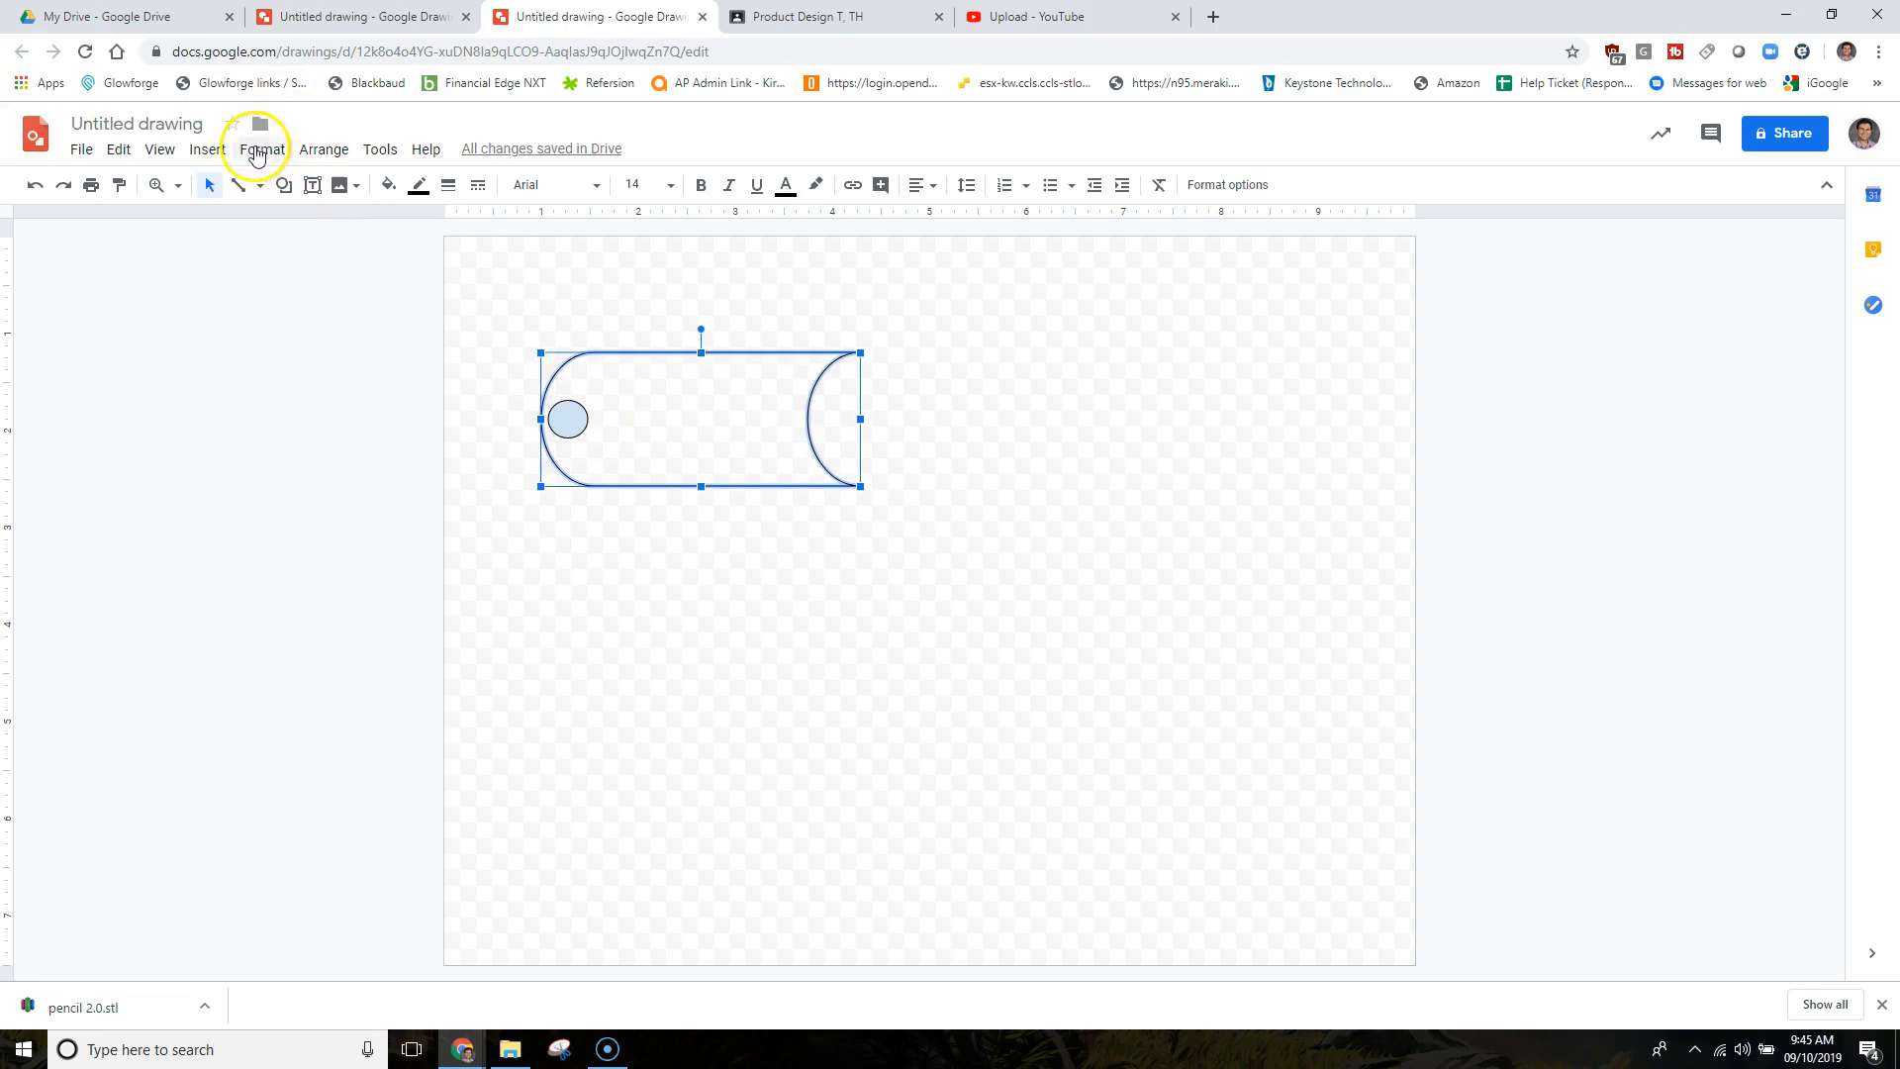
left_click(384, 188)
left_click(623, 445)
left_click(566, 417)
left_click(388, 186)
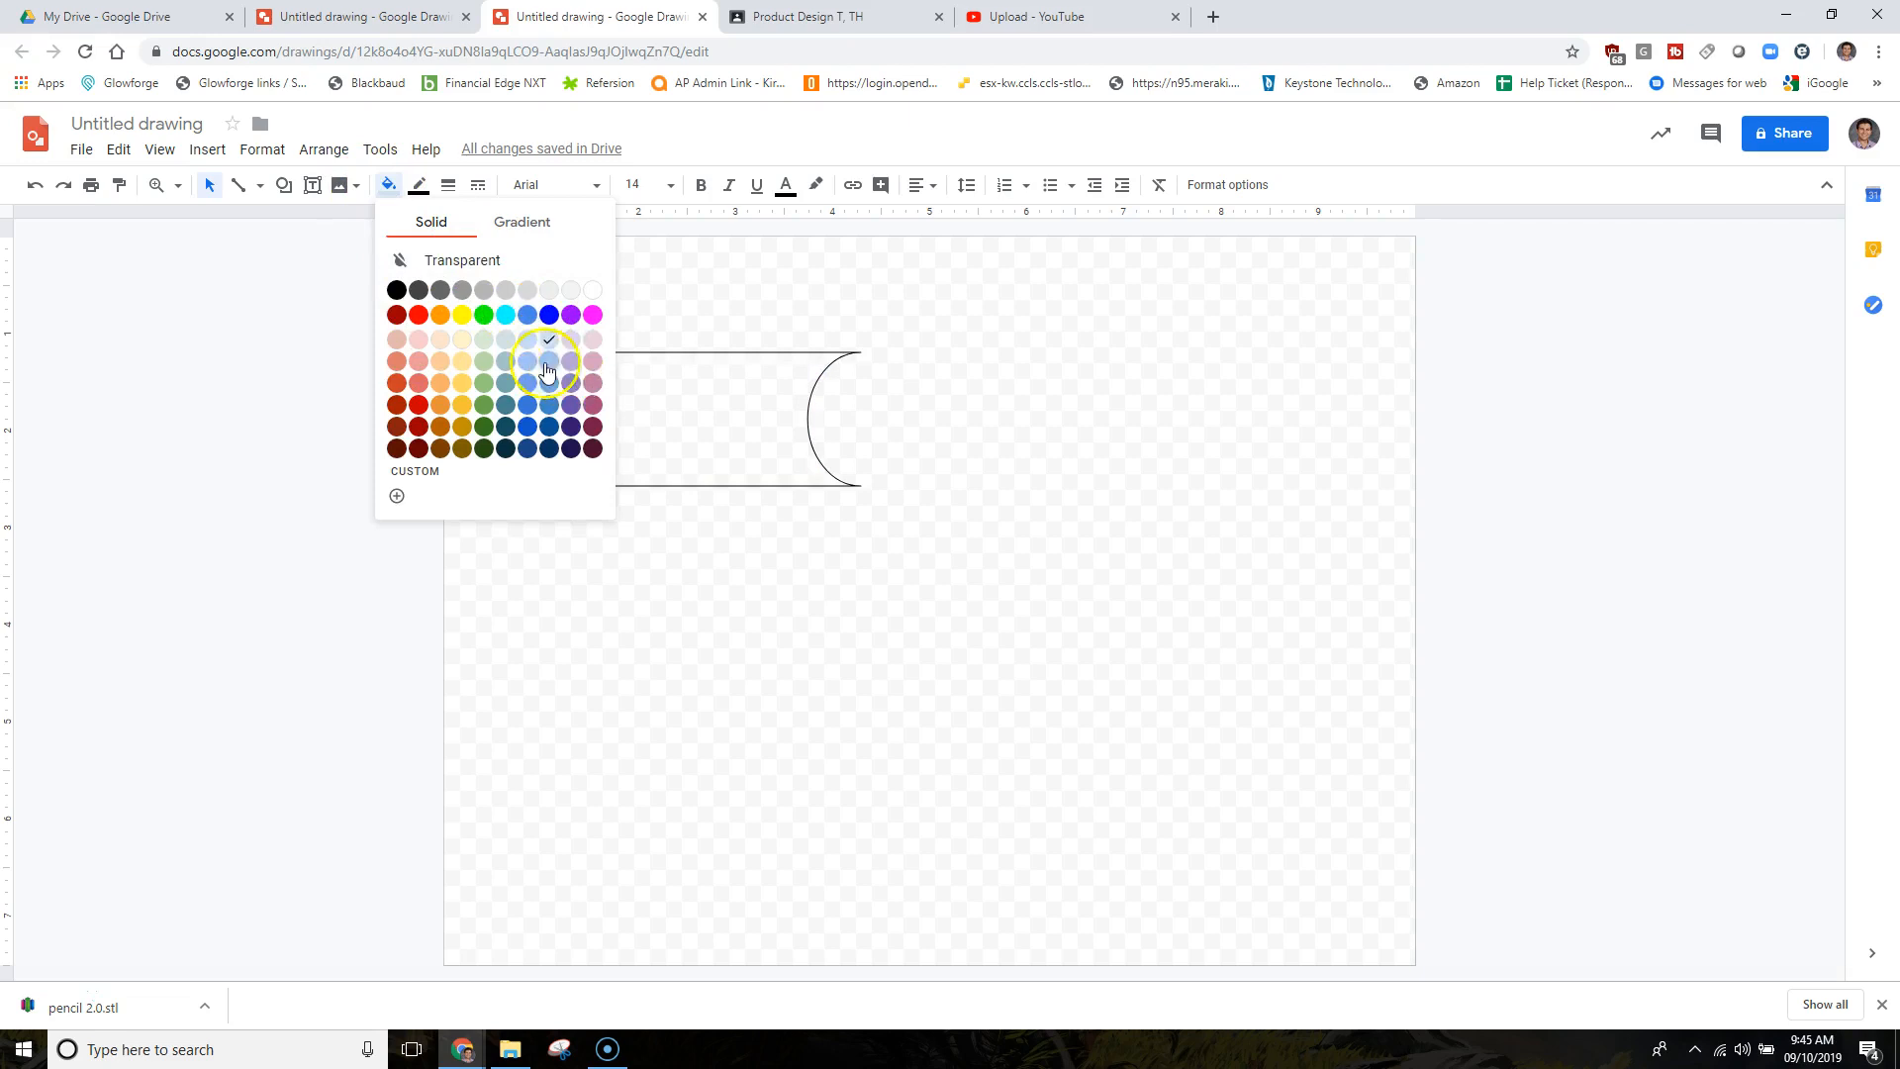
left_click(457, 260)
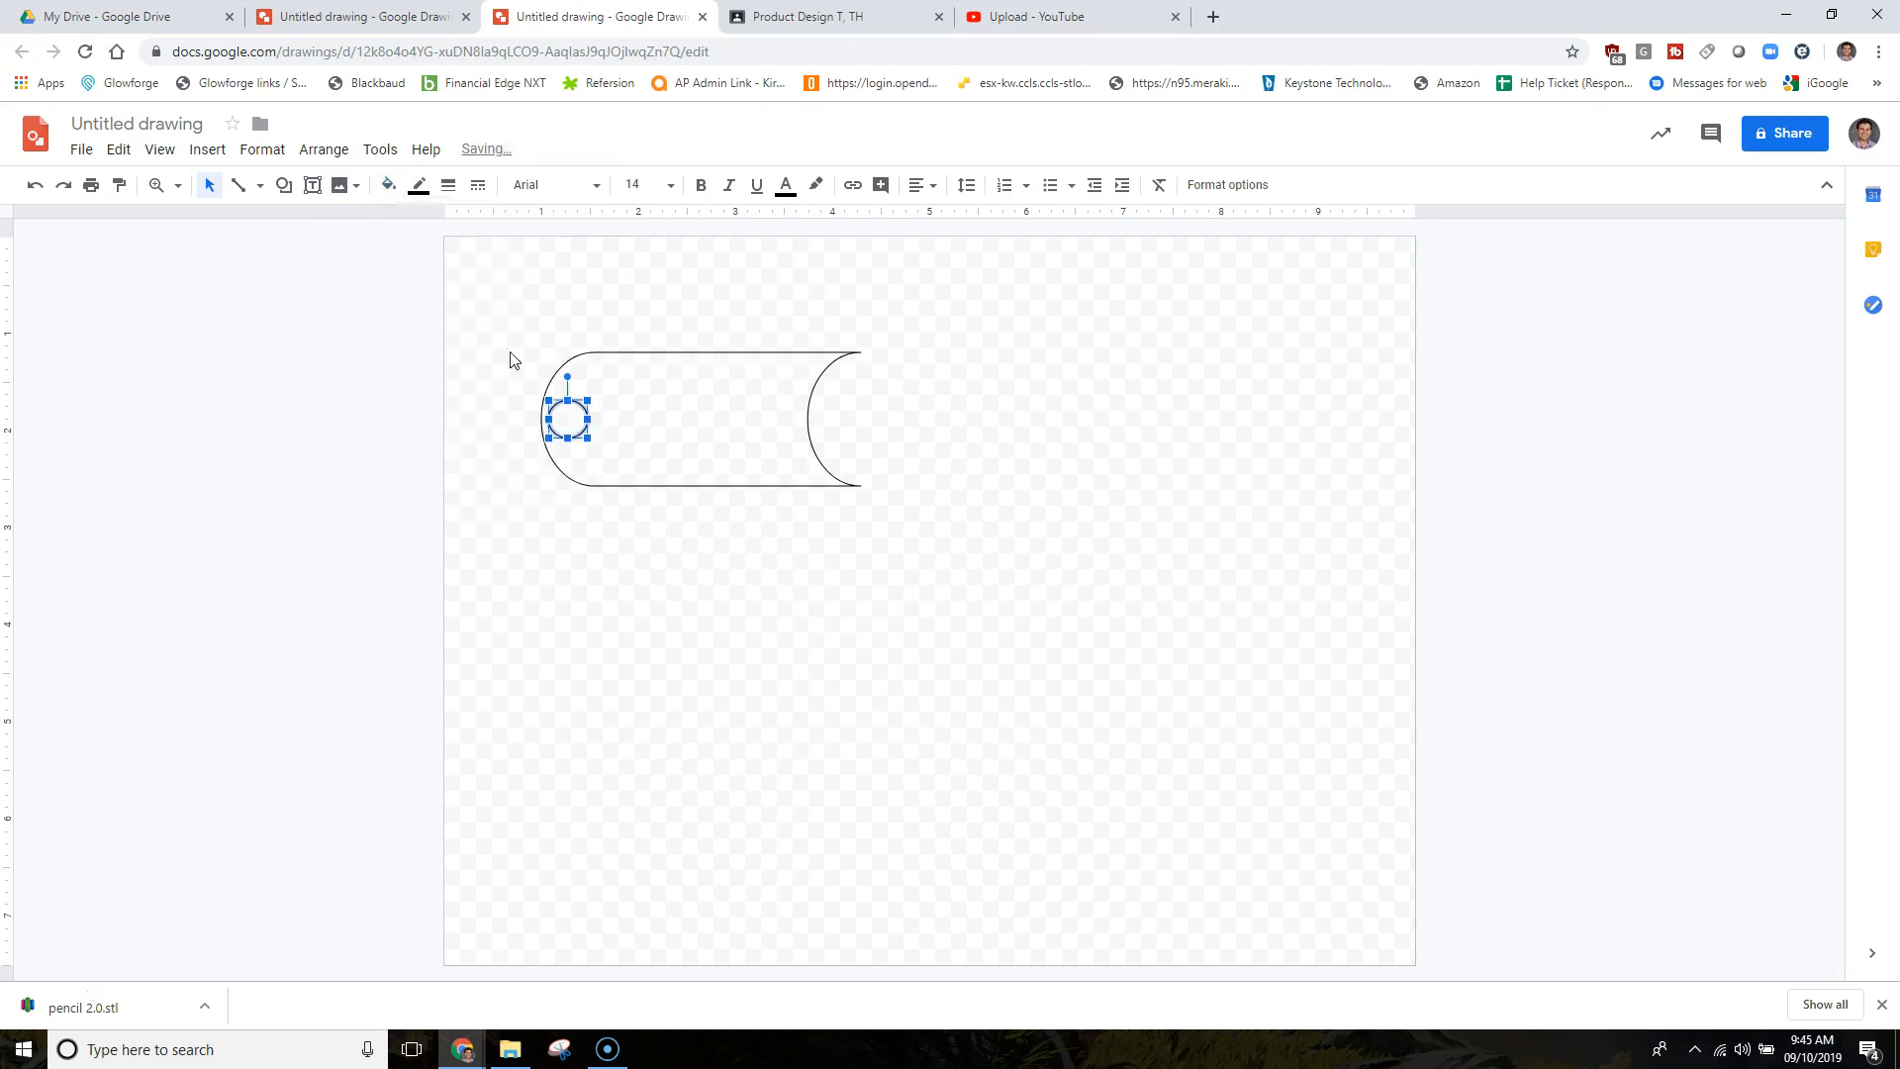
left_click(419, 185)
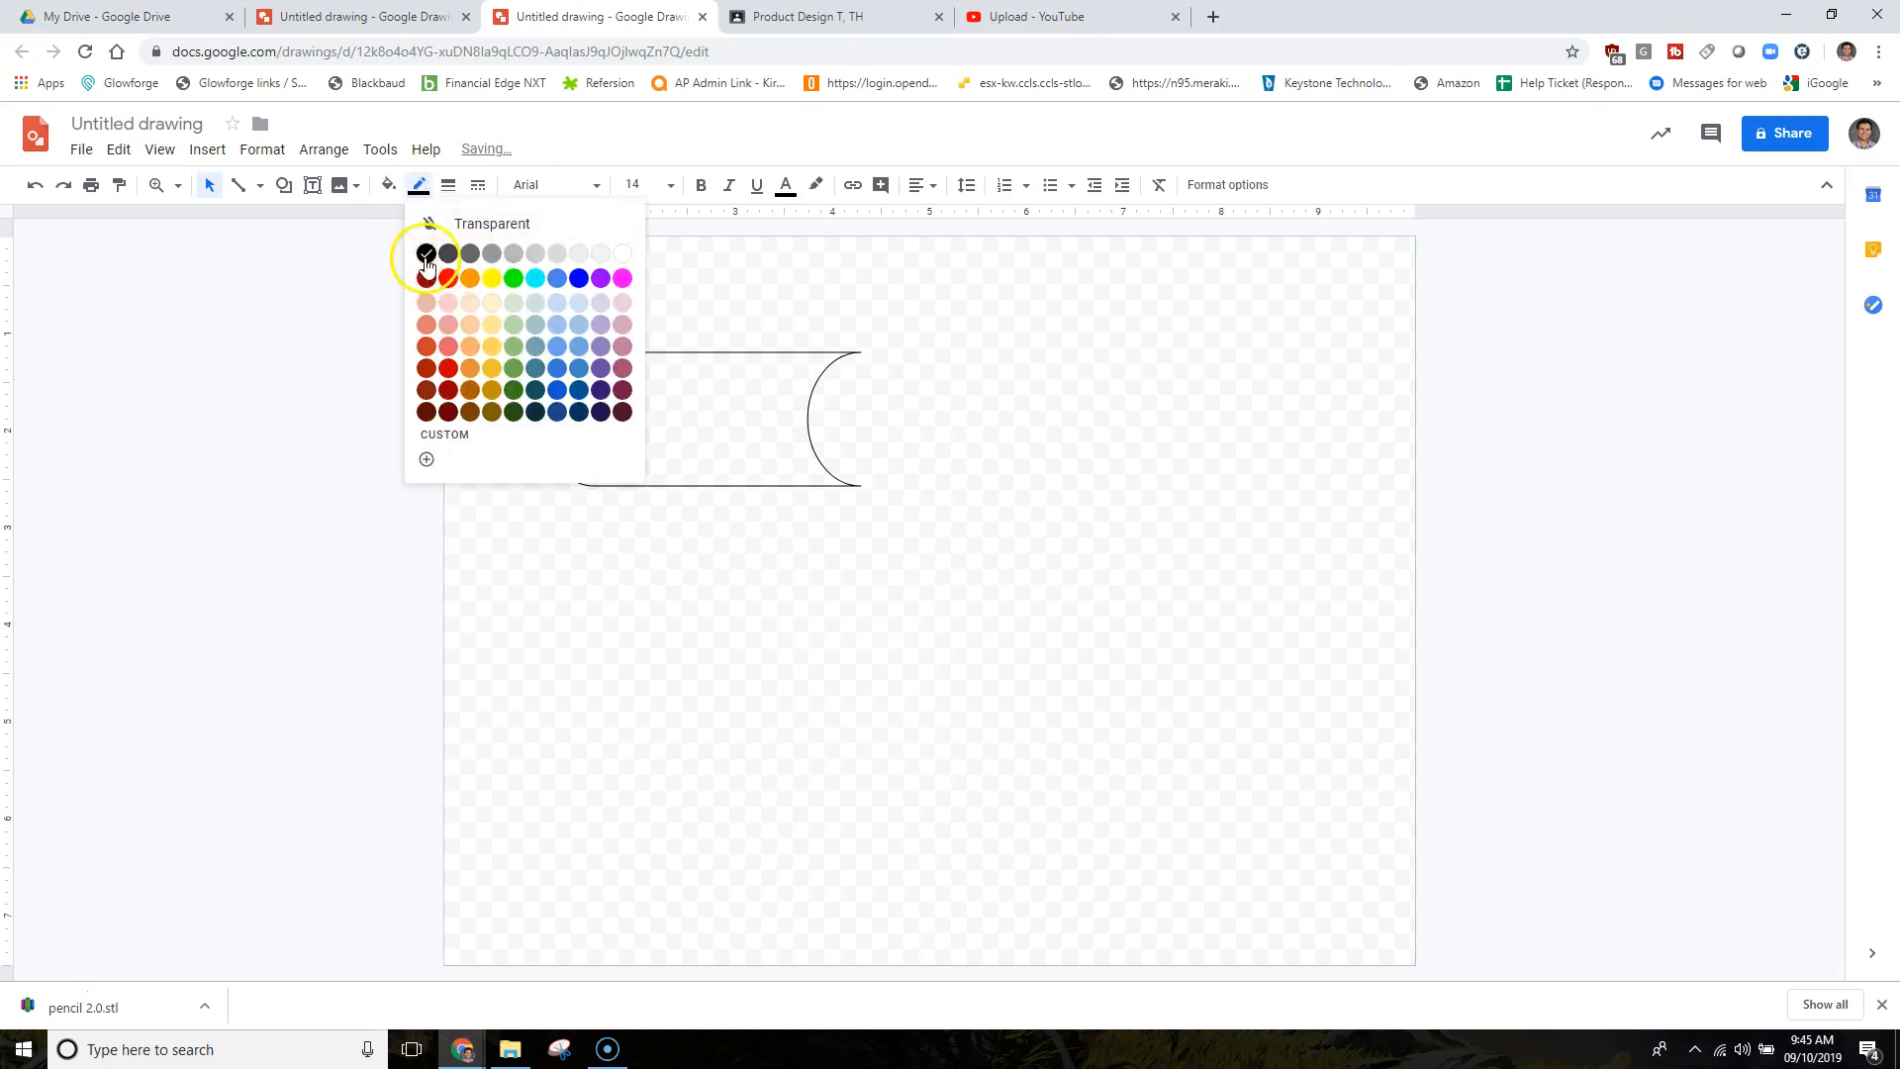
left_click(426, 253)
left_click(1088, 505)
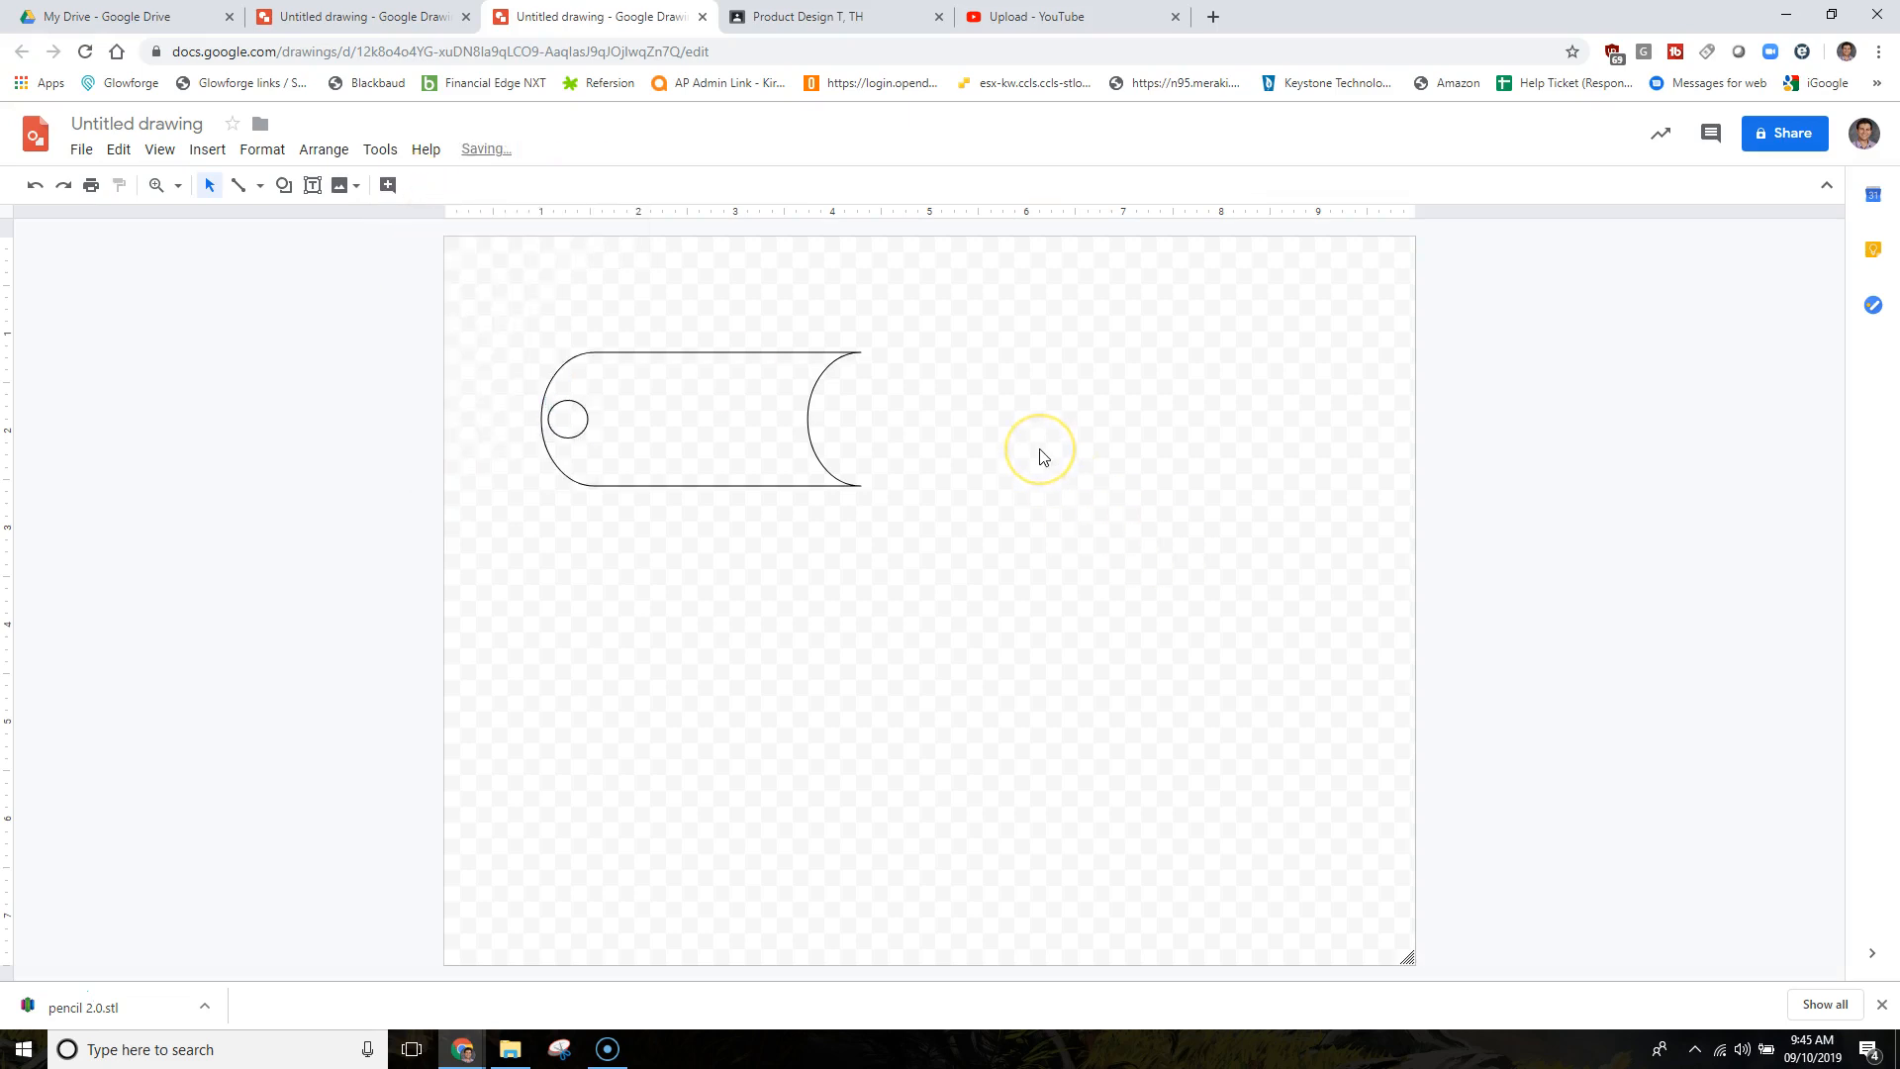
Add a text box inside the tag and type the owner's name and street address.
left_click(312, 187)
left_click_drag(626, 403, 786, 414)
left_click(654, 405)
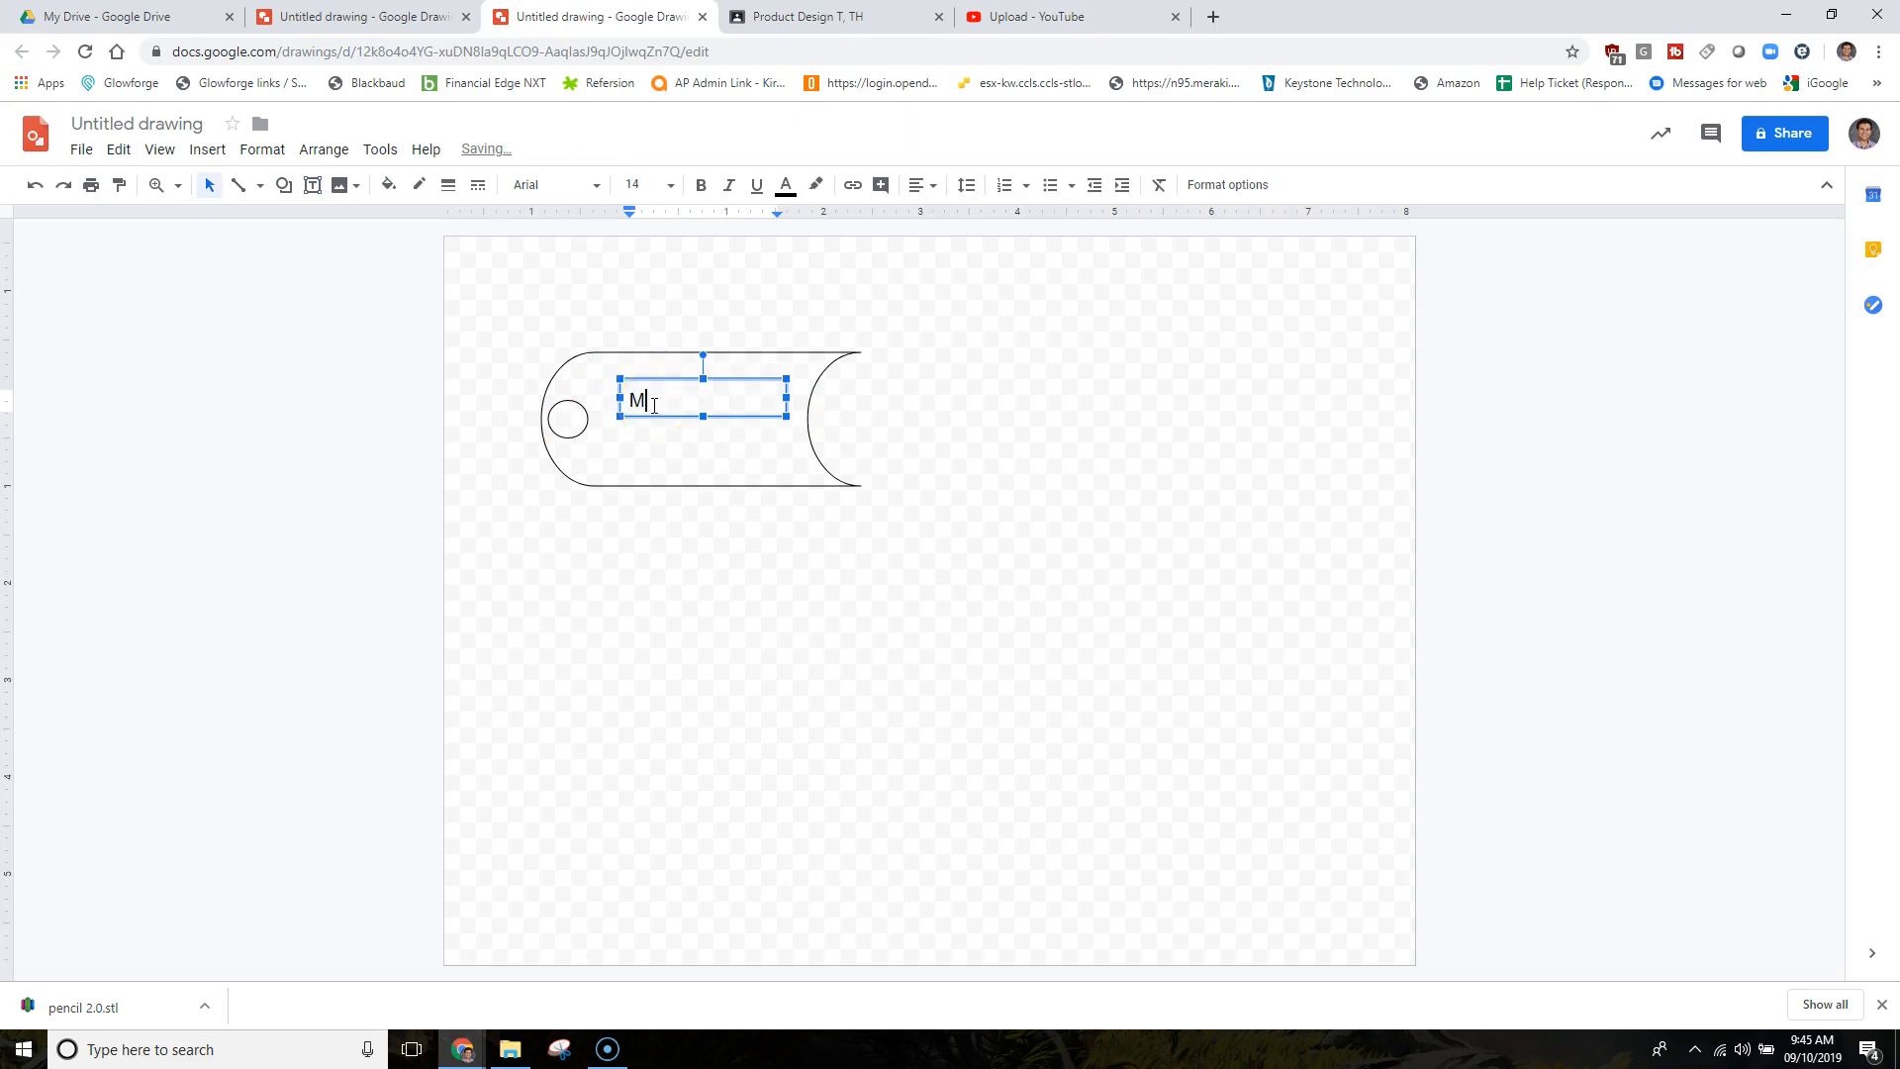
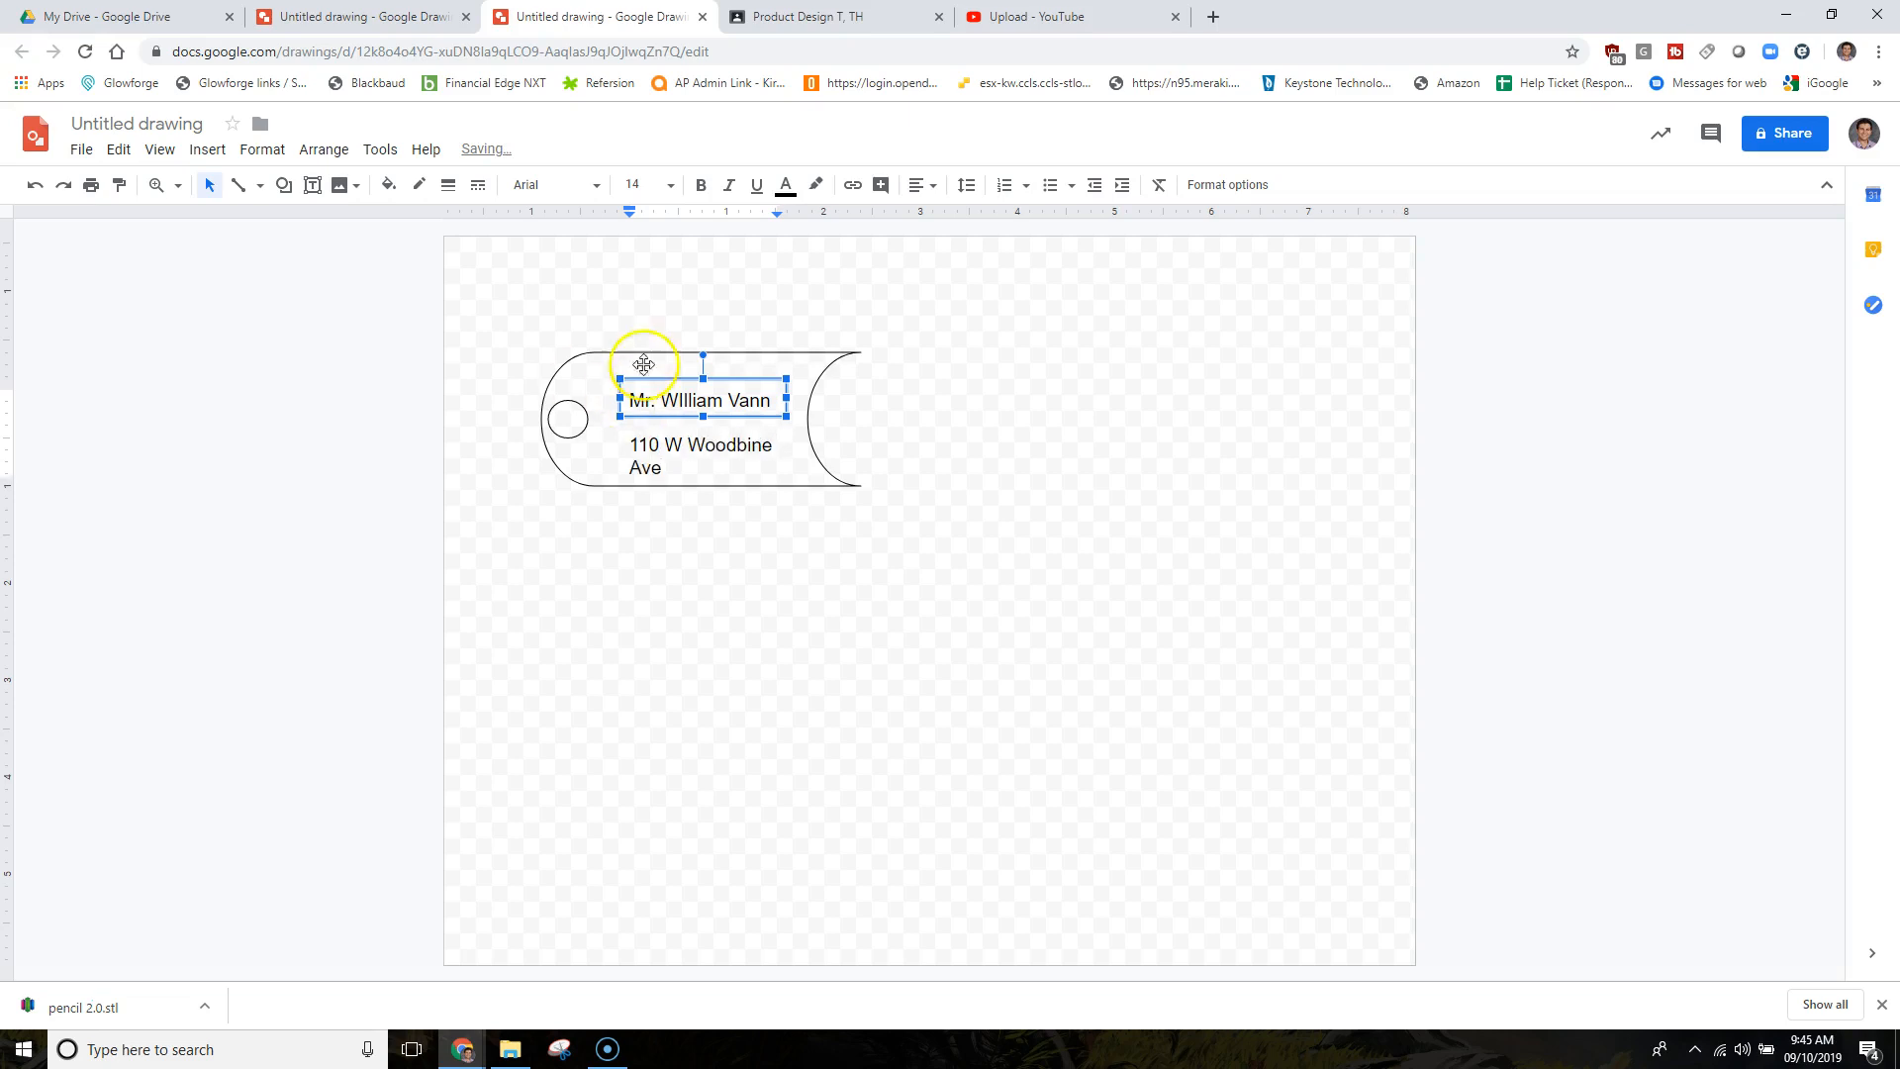
Enlarge the text box downward and widen it so the address fits on one line.
left_click(670, 445)
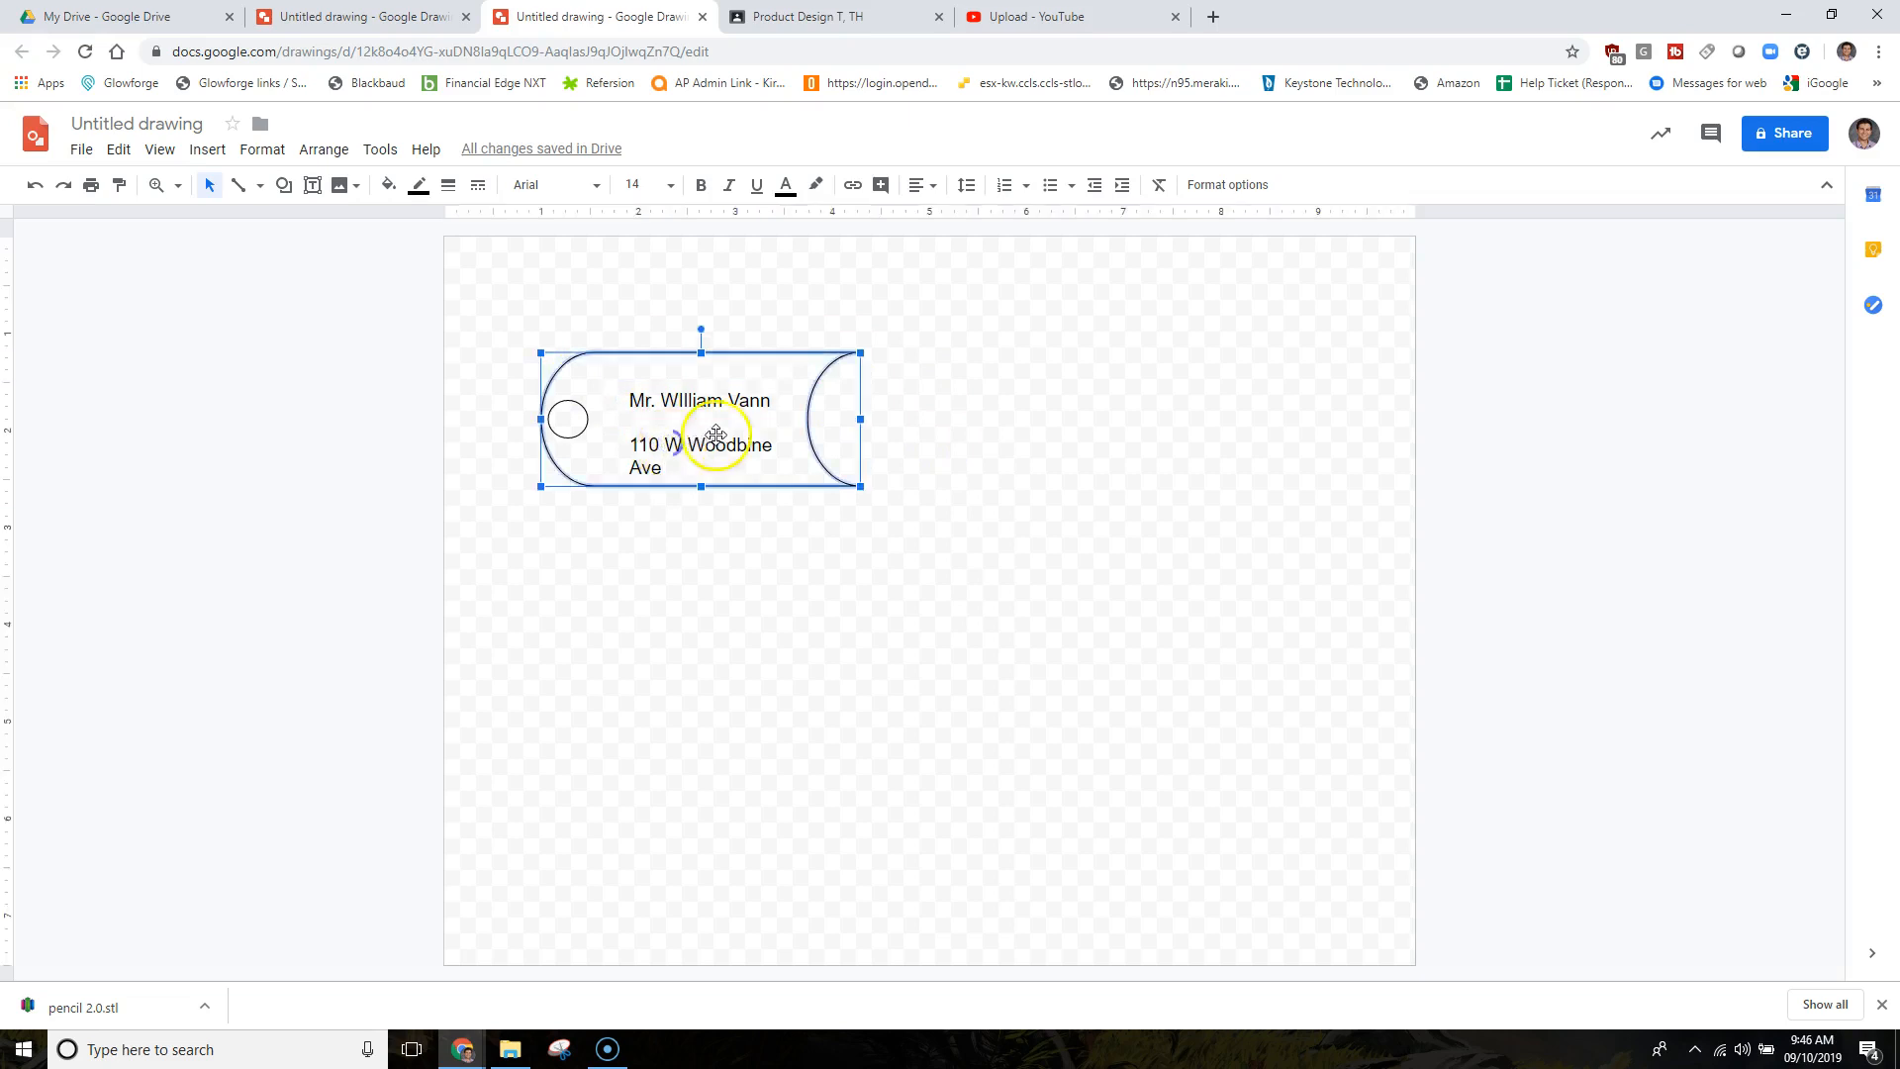
left_click(667, 443)
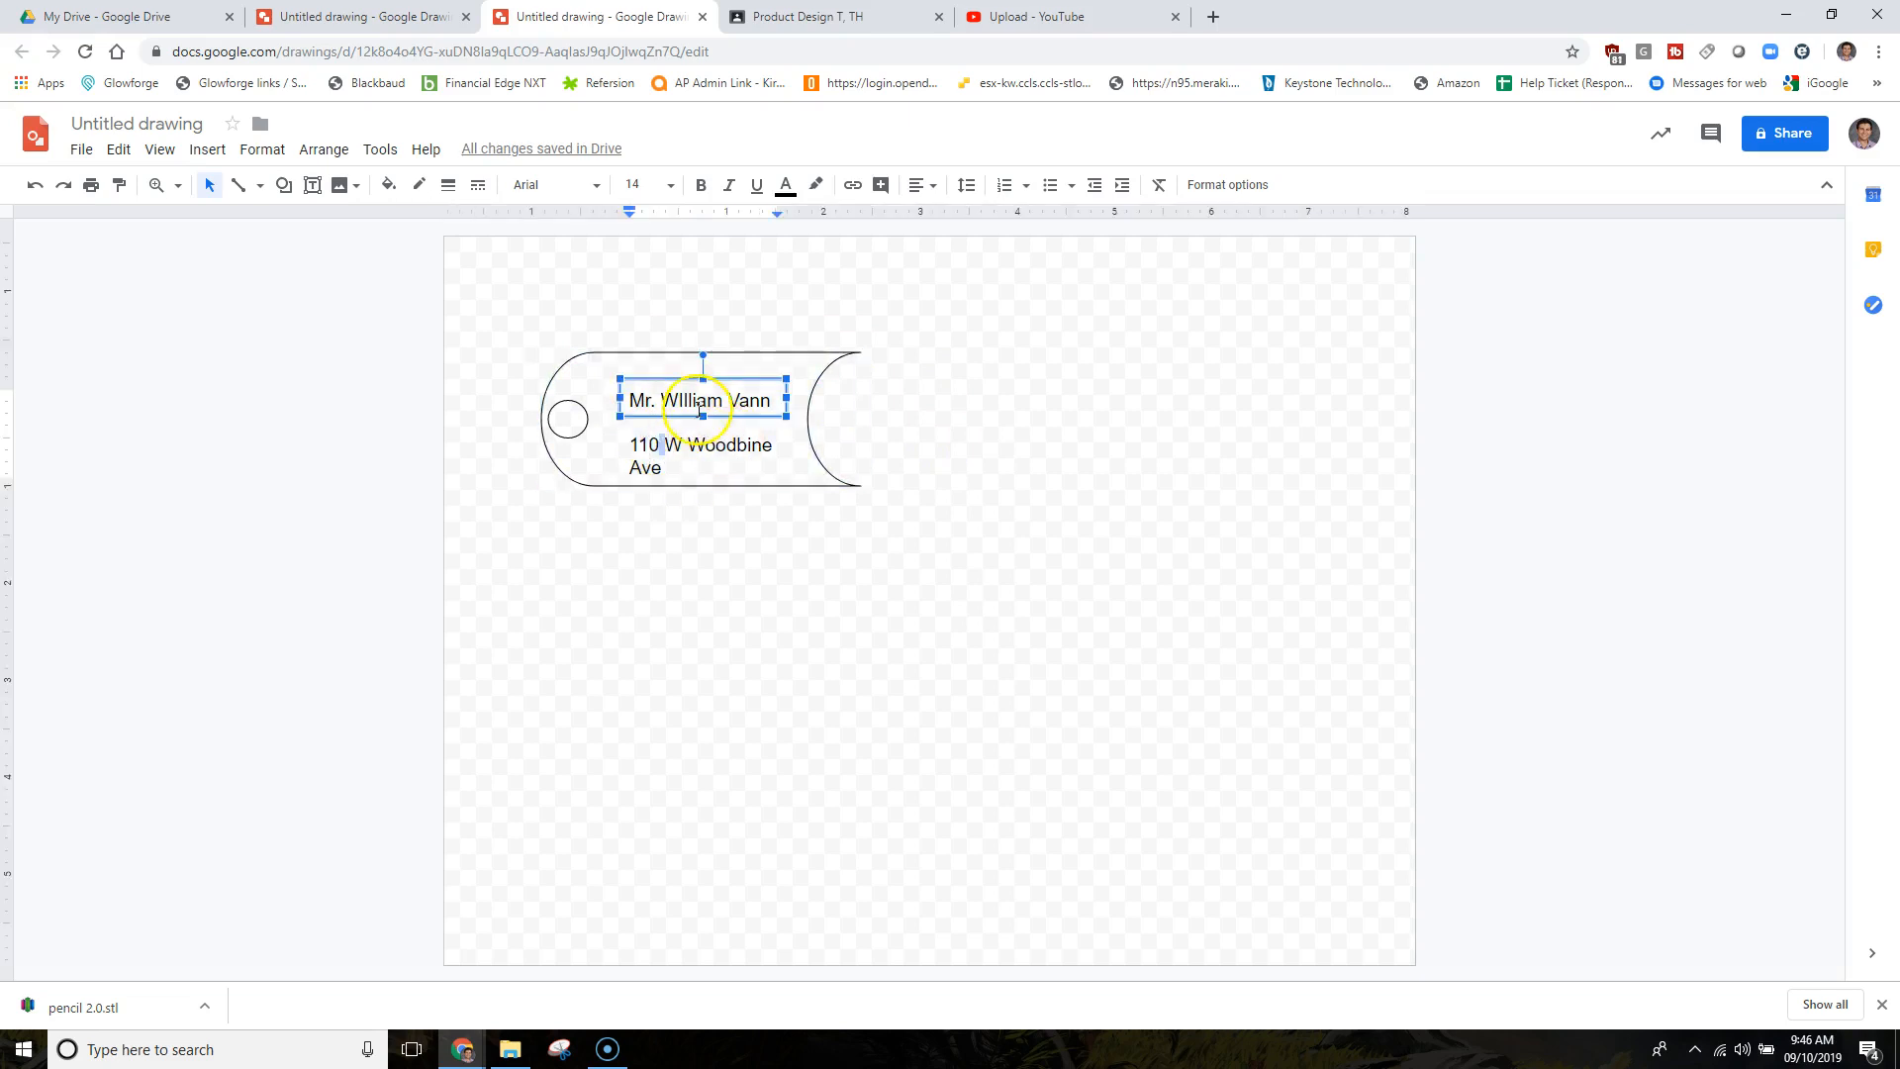
left_click_drag(703, 415, 703, 604)
left_click_drag(783, 490, 722, 466)
Add a city, state and ZIP line below the street address, then shorten the box to fit.
key("Right")
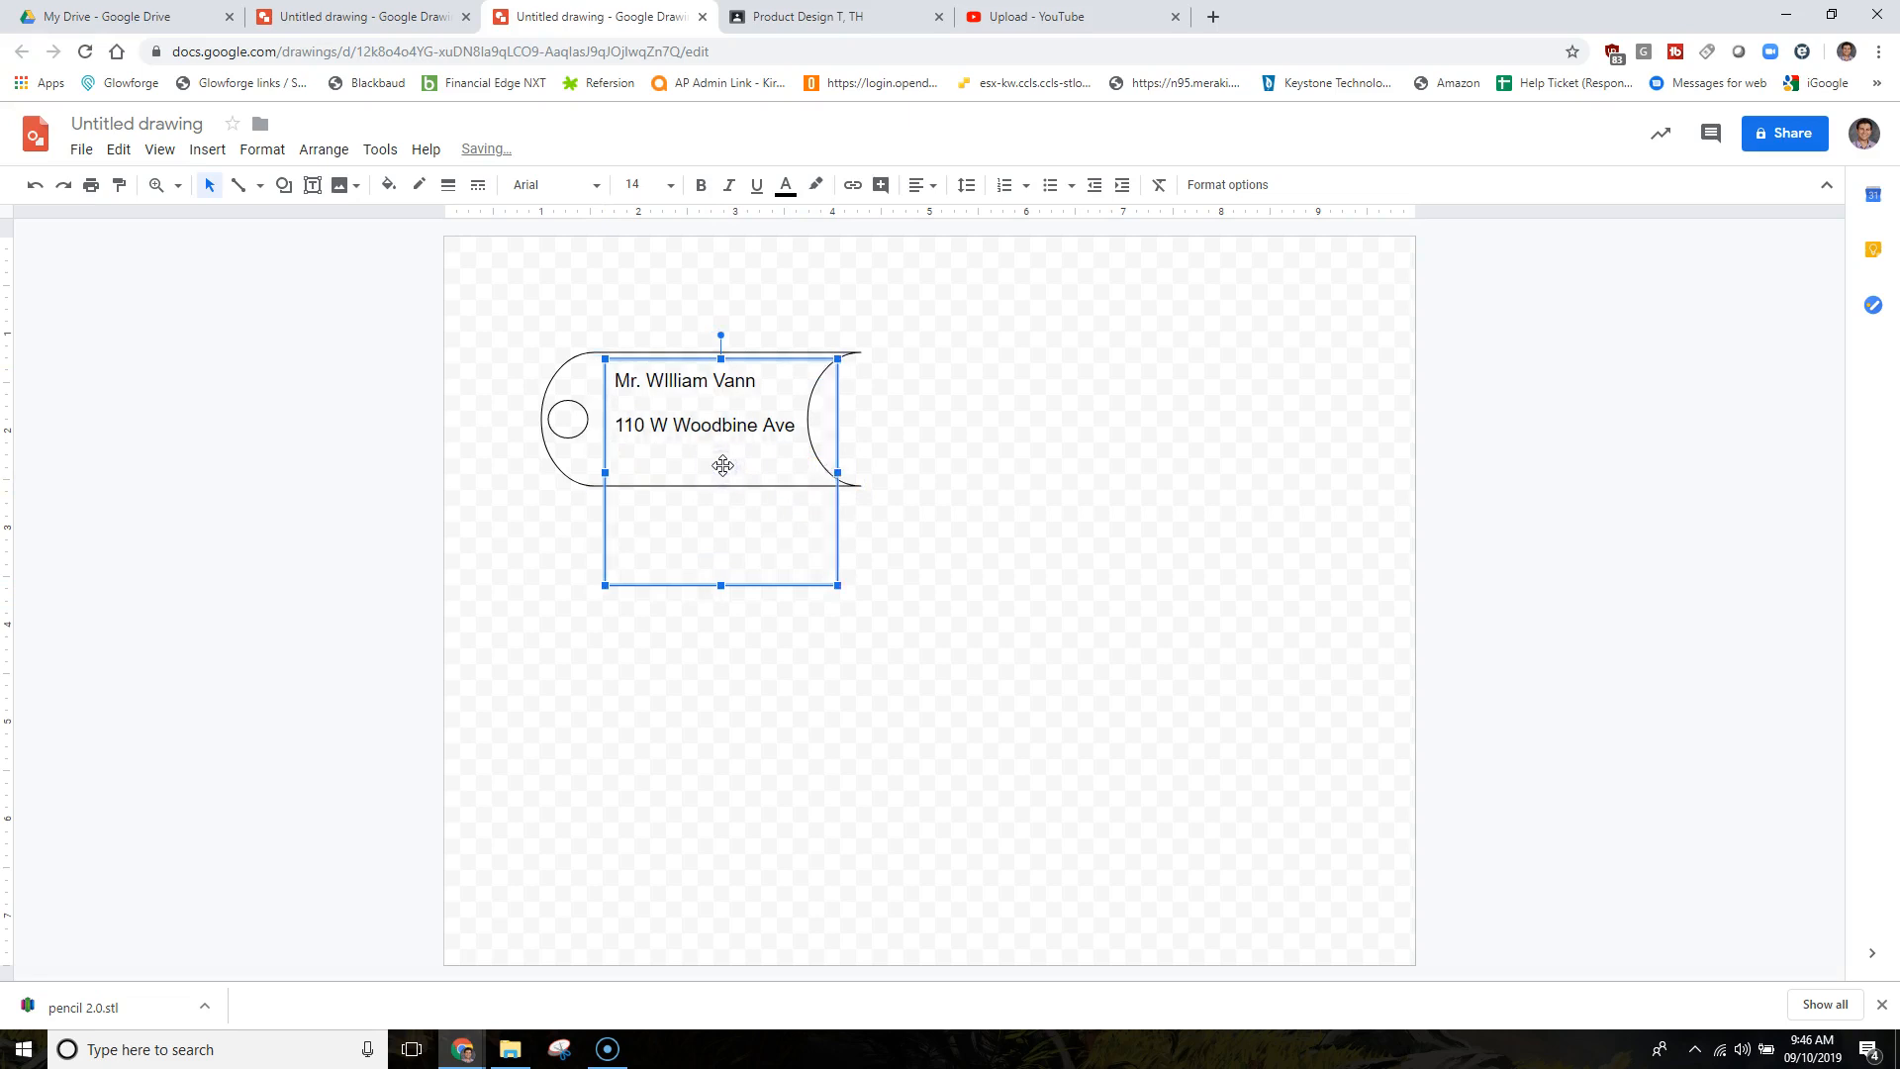
key("Right")
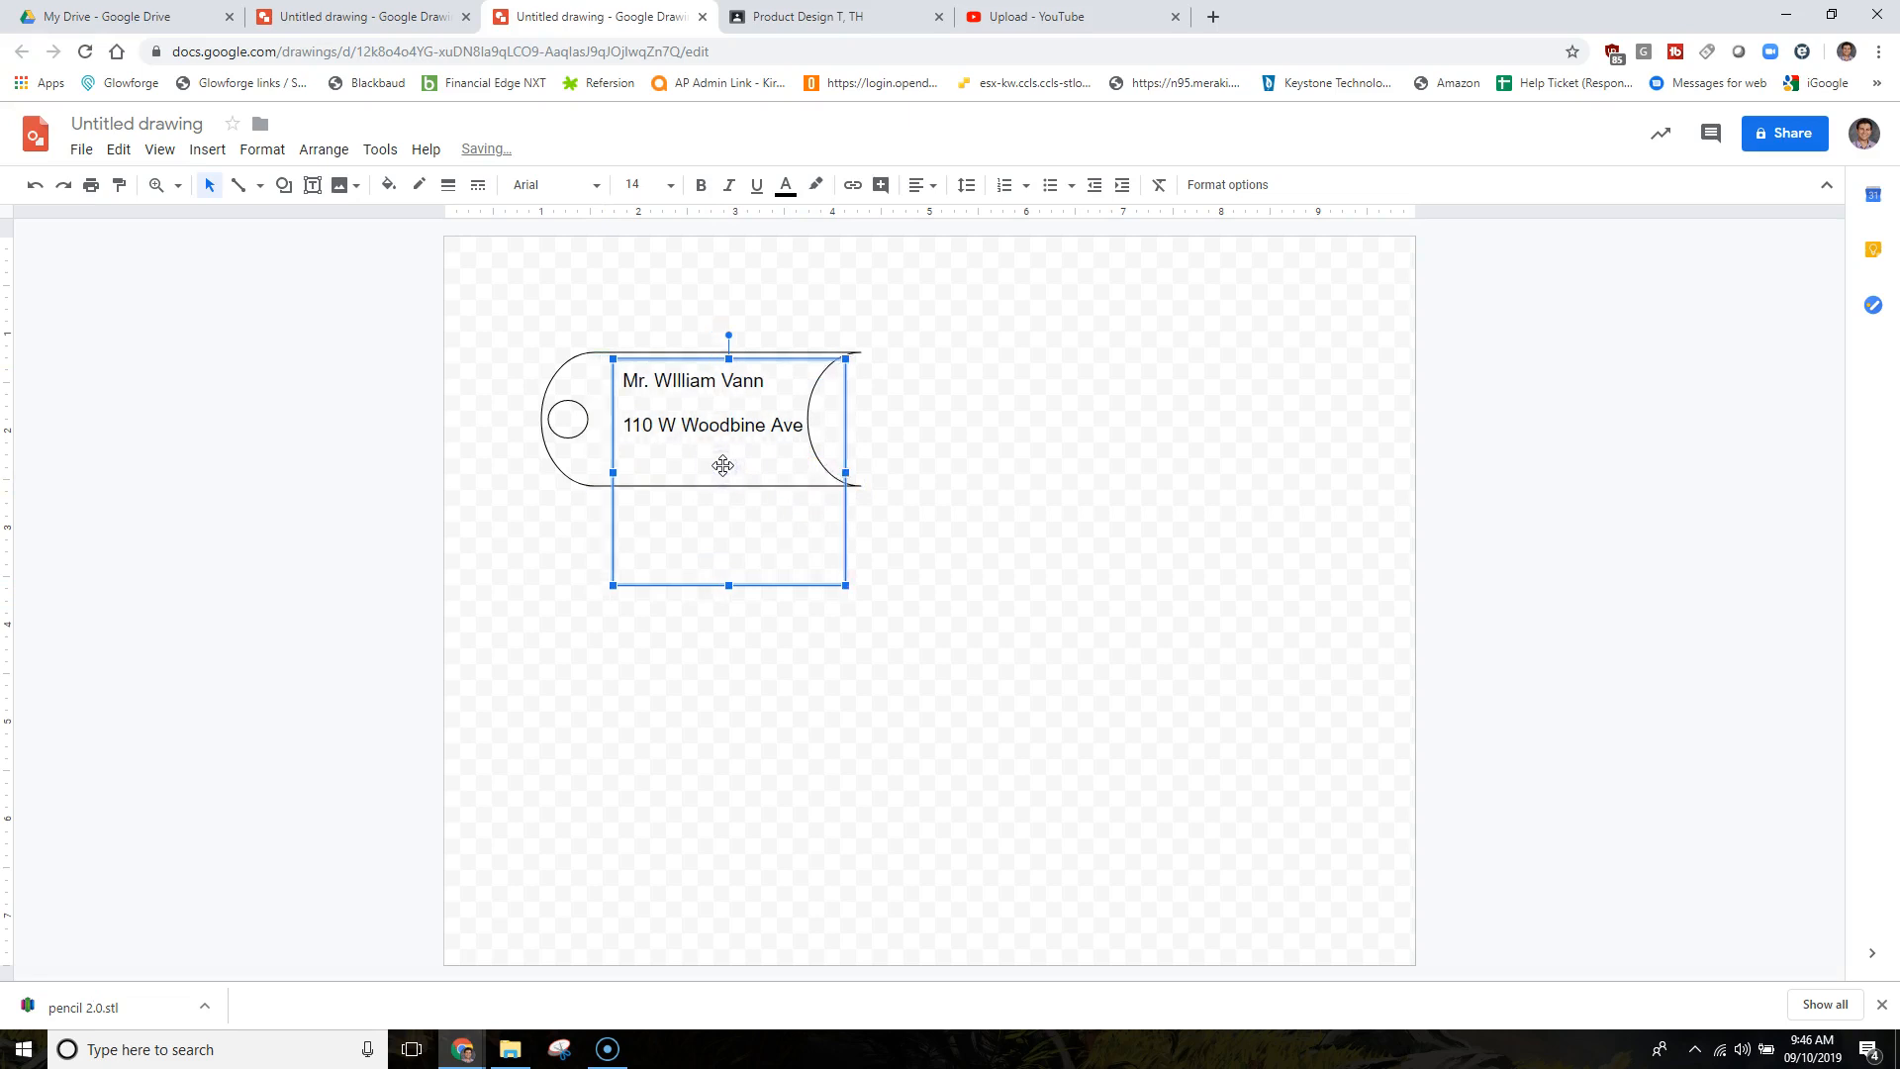
double_click(690, 424)
left_click(803, 431)
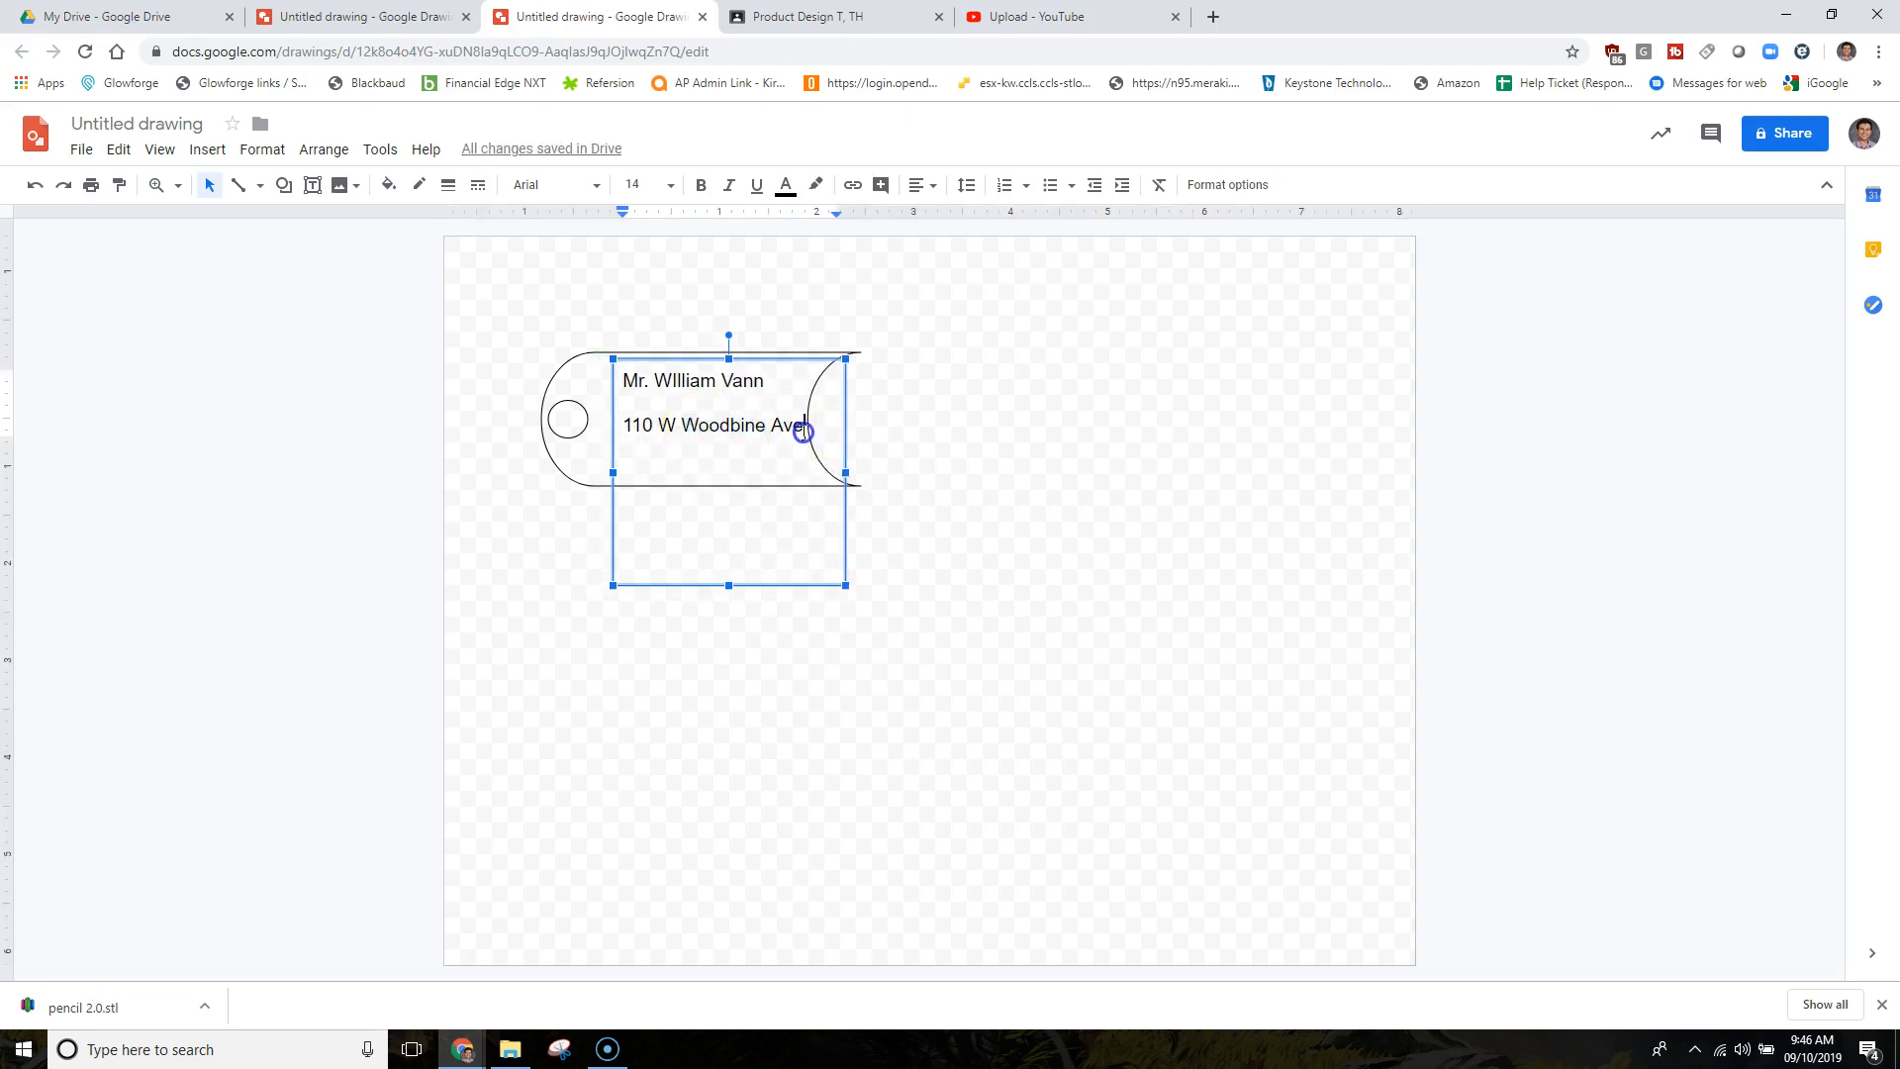
key("Return")
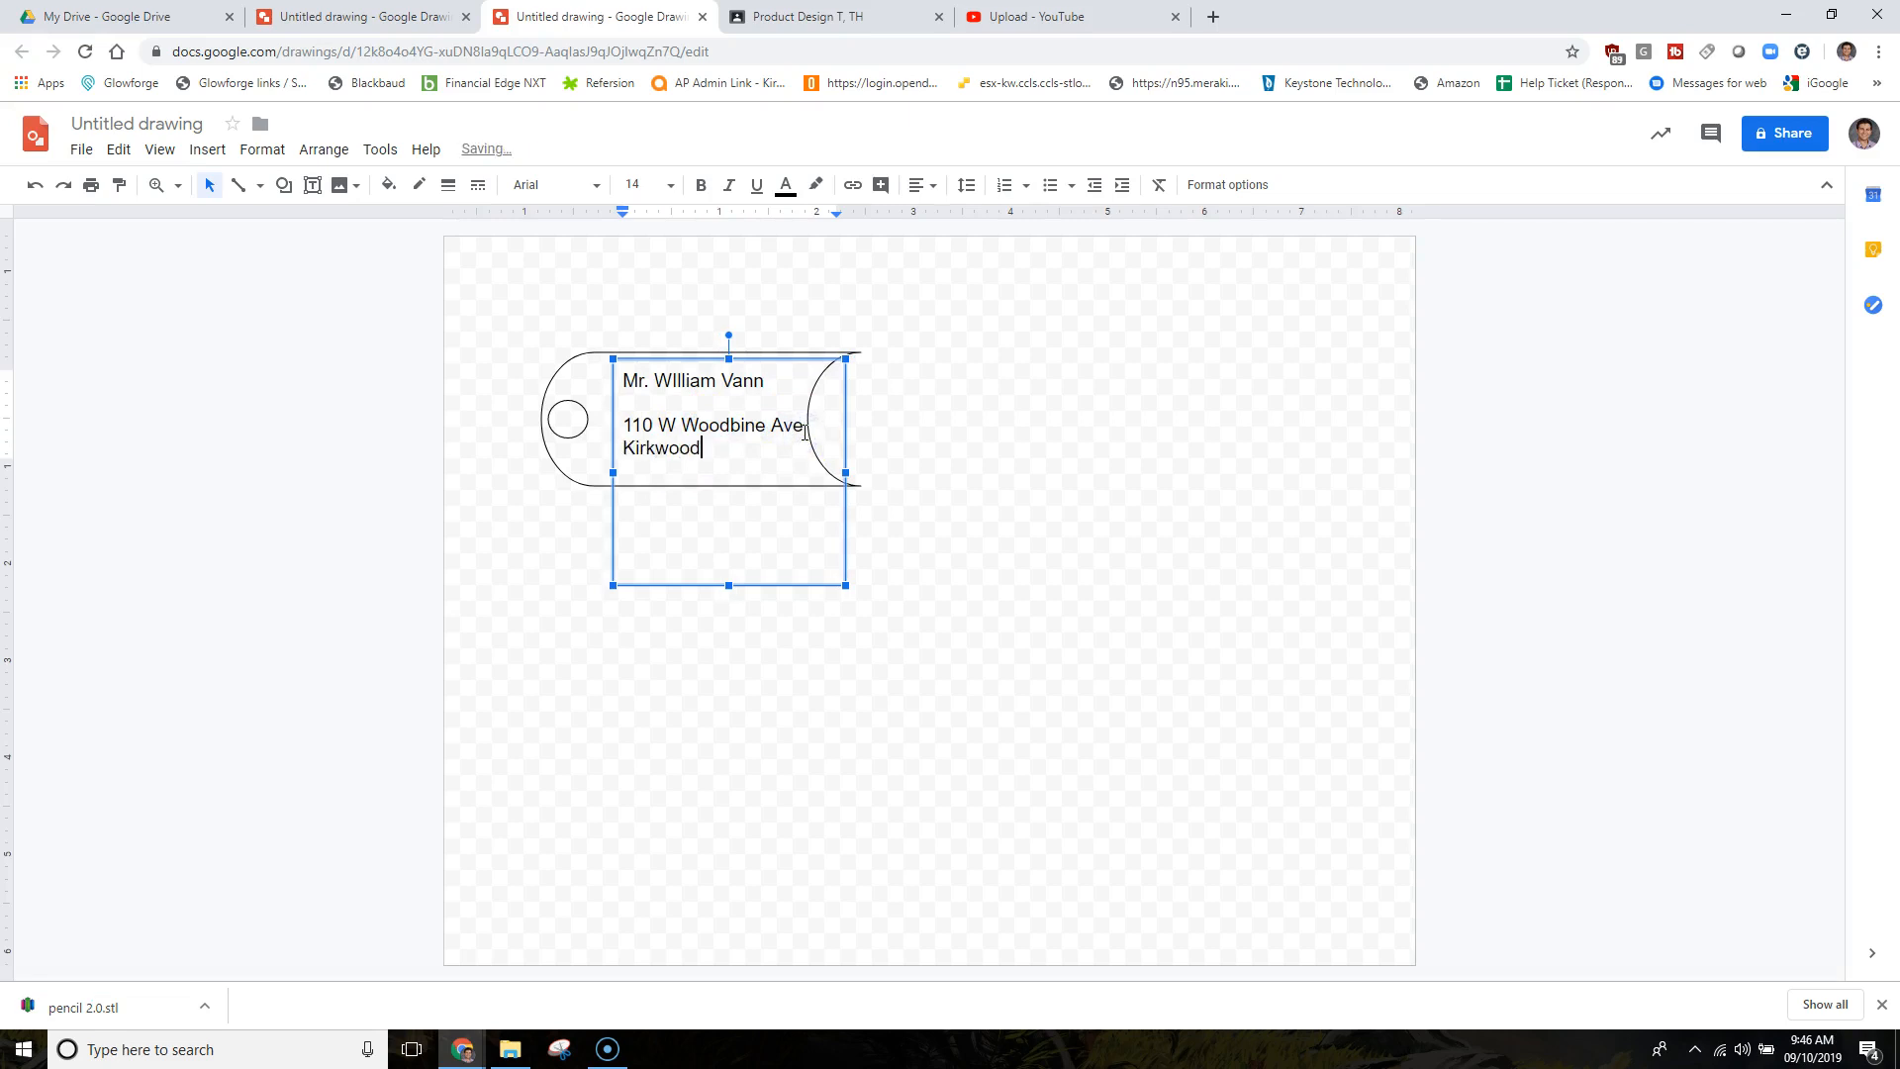
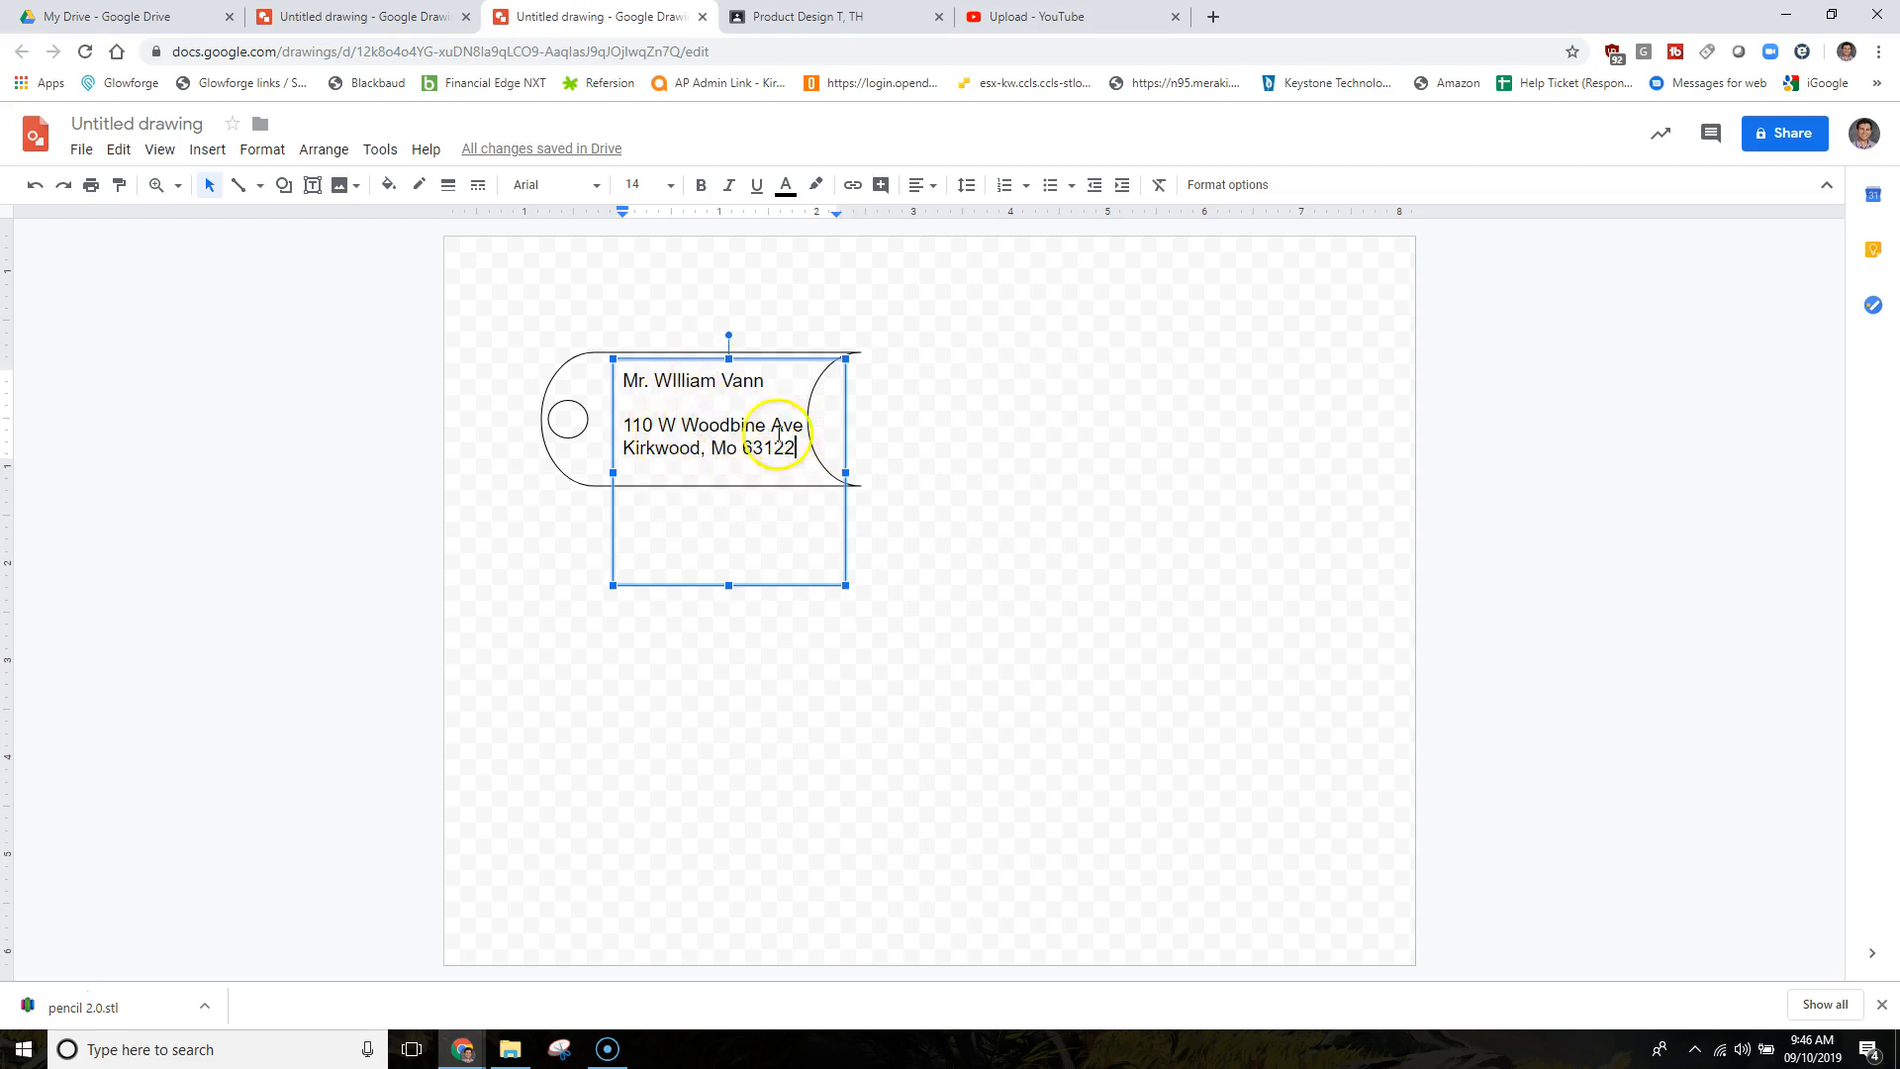
left_click(729, 558)
left_click_drag(729, 558, 729, 473)
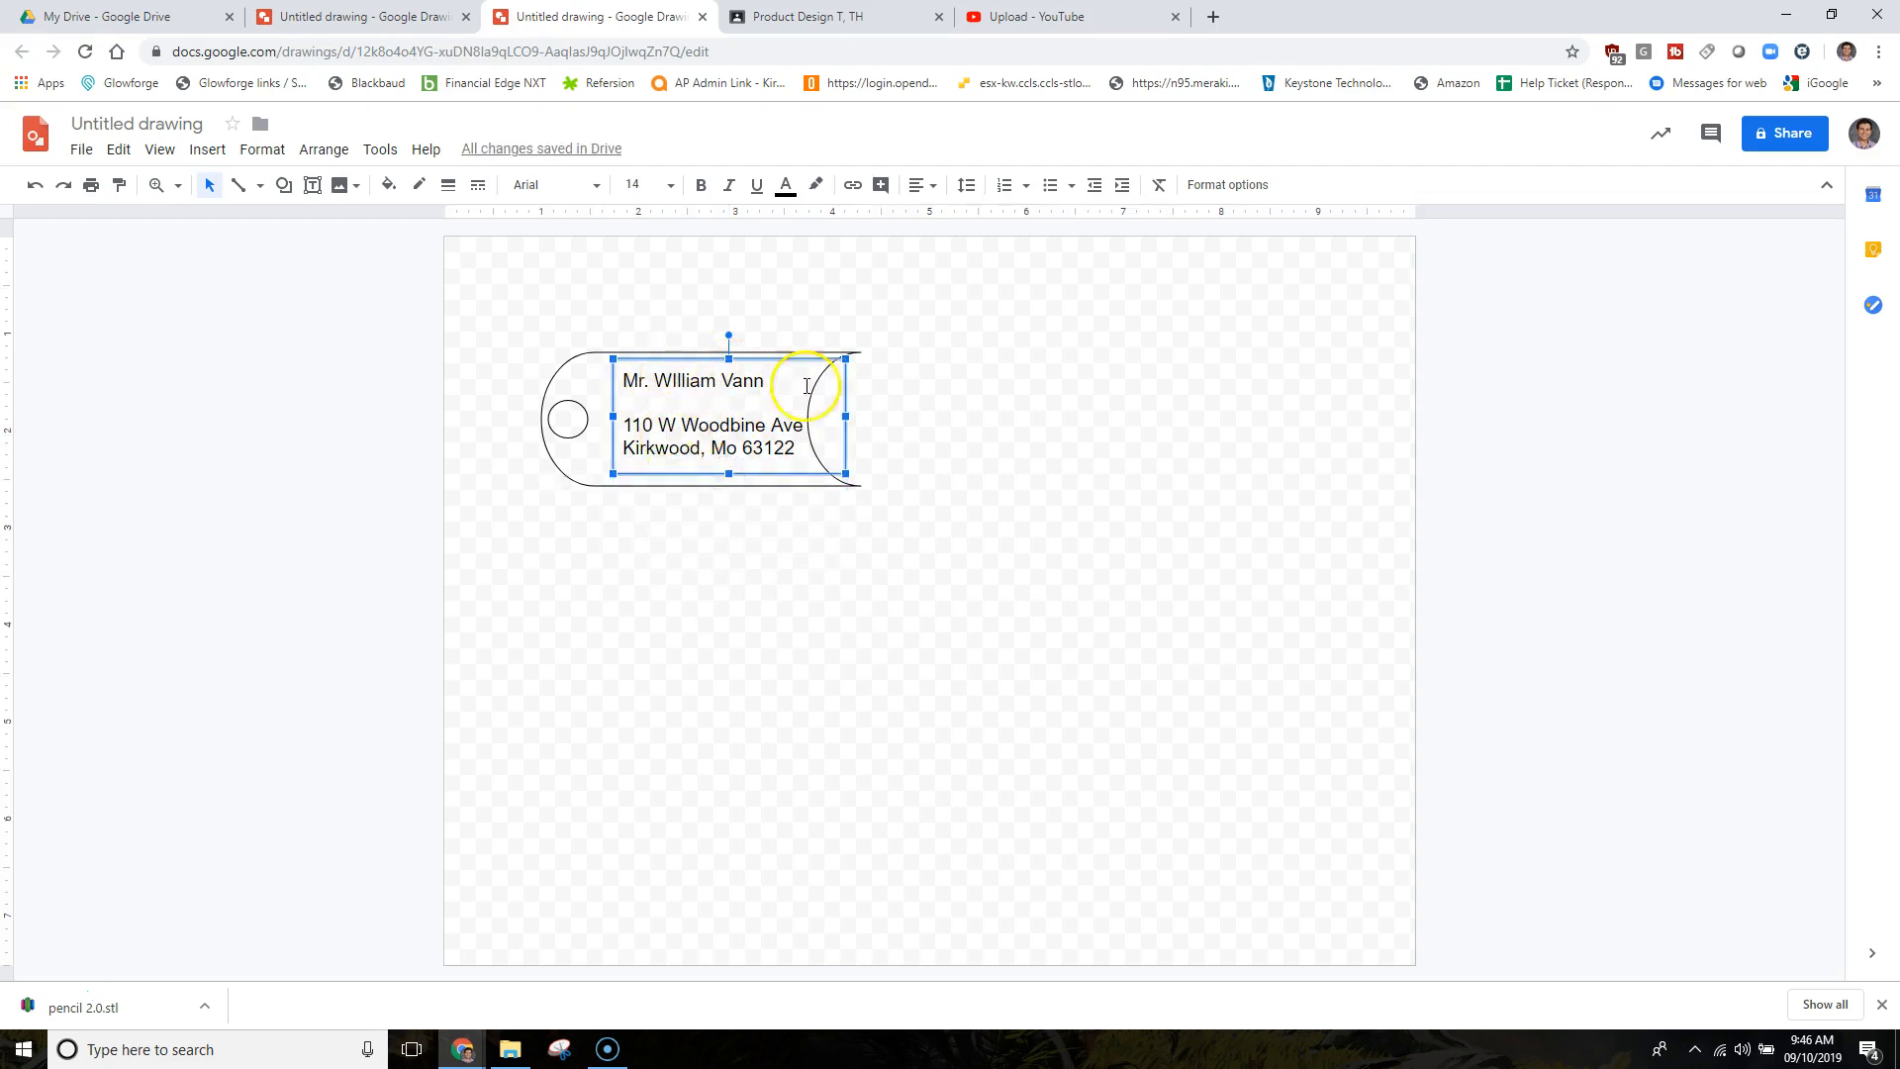
Make the name and address text bold and blue, shifting the box slightly left.
left_click(702, 190)
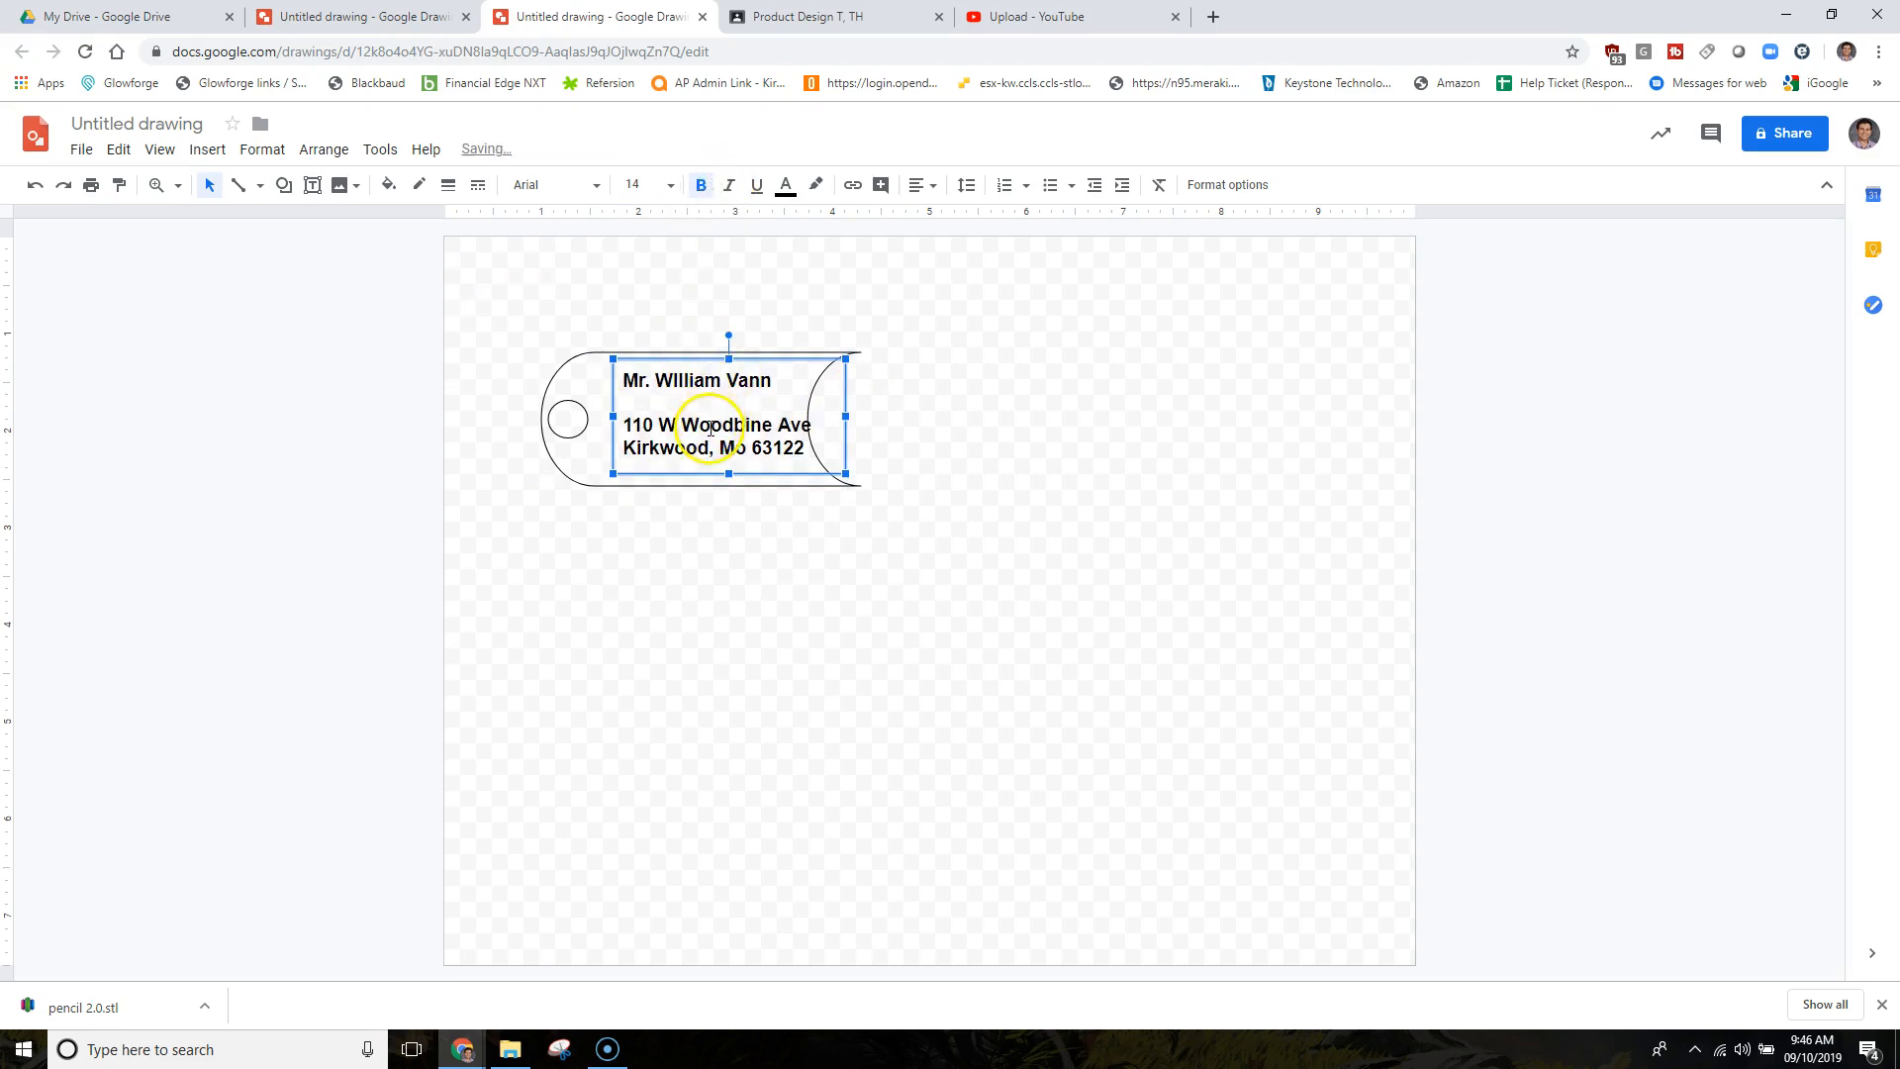
left_click_drag(800, 354, 781, 367)
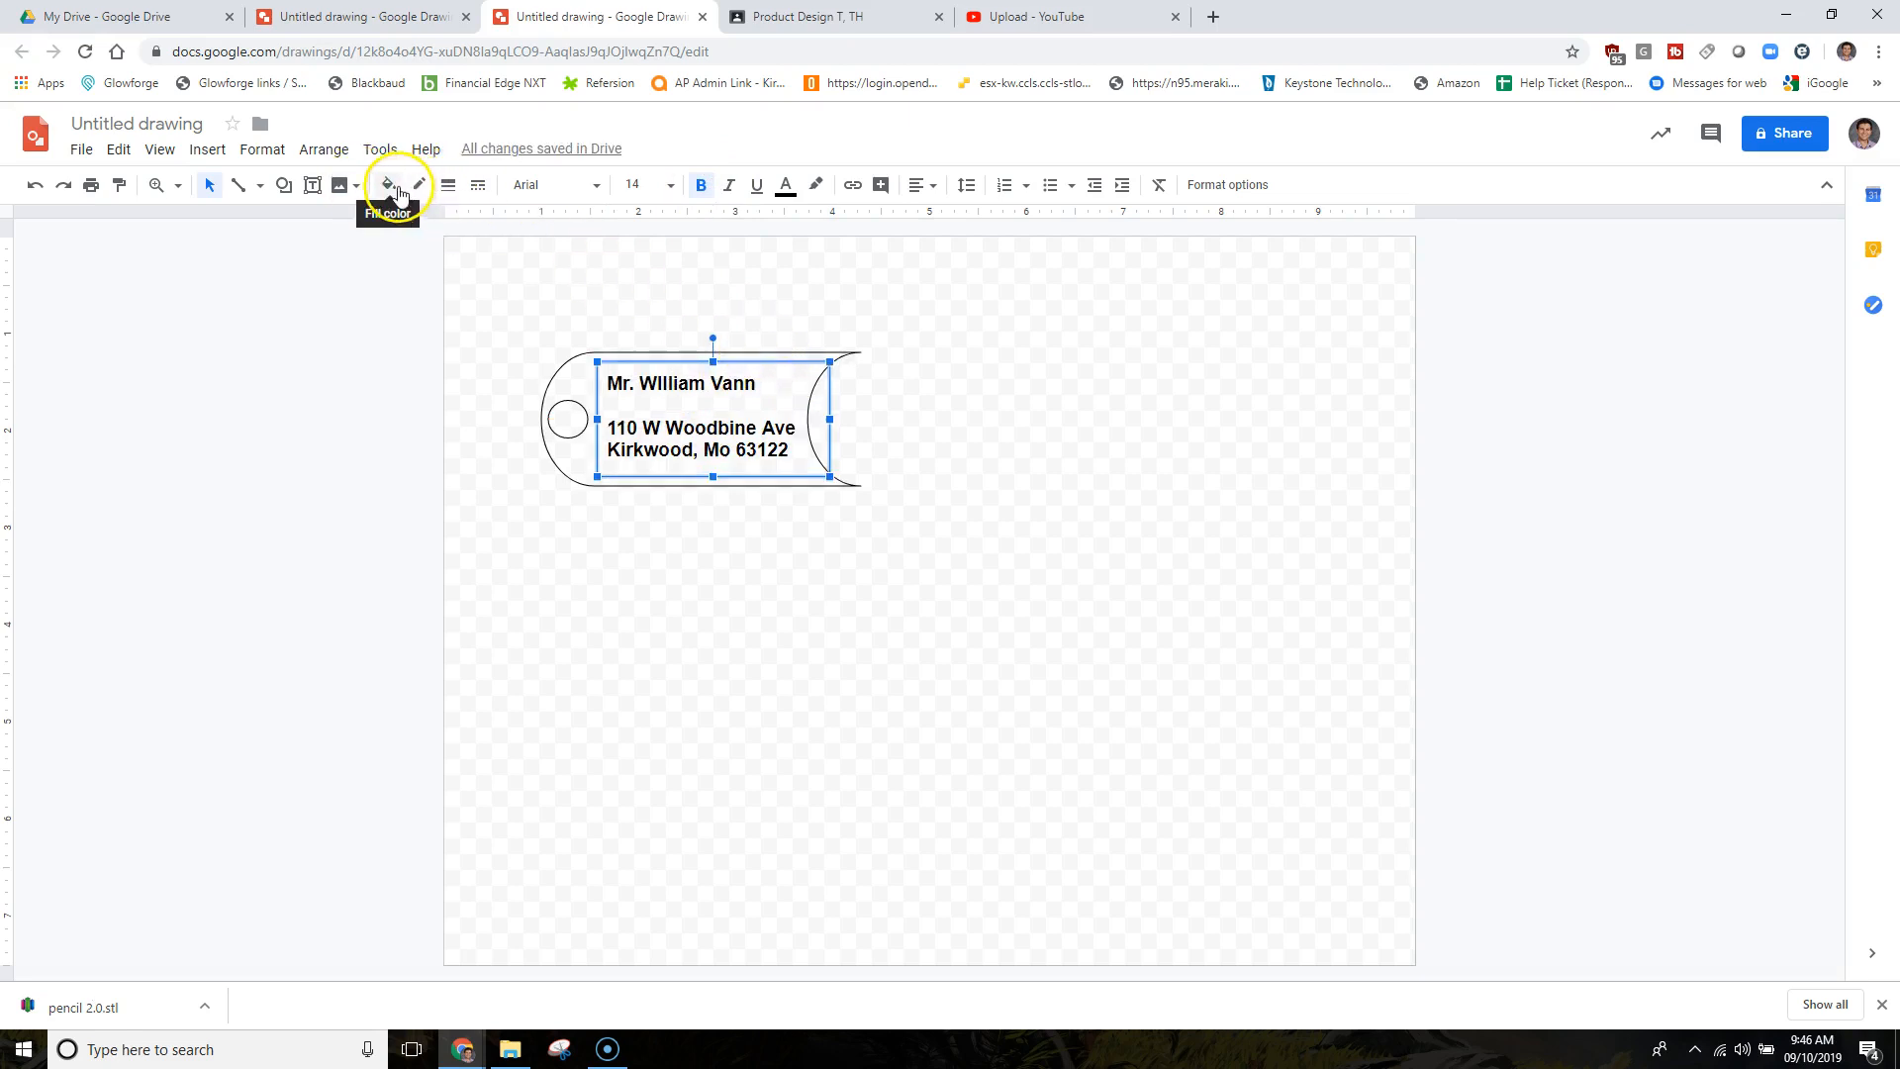
left_click(787, 188)
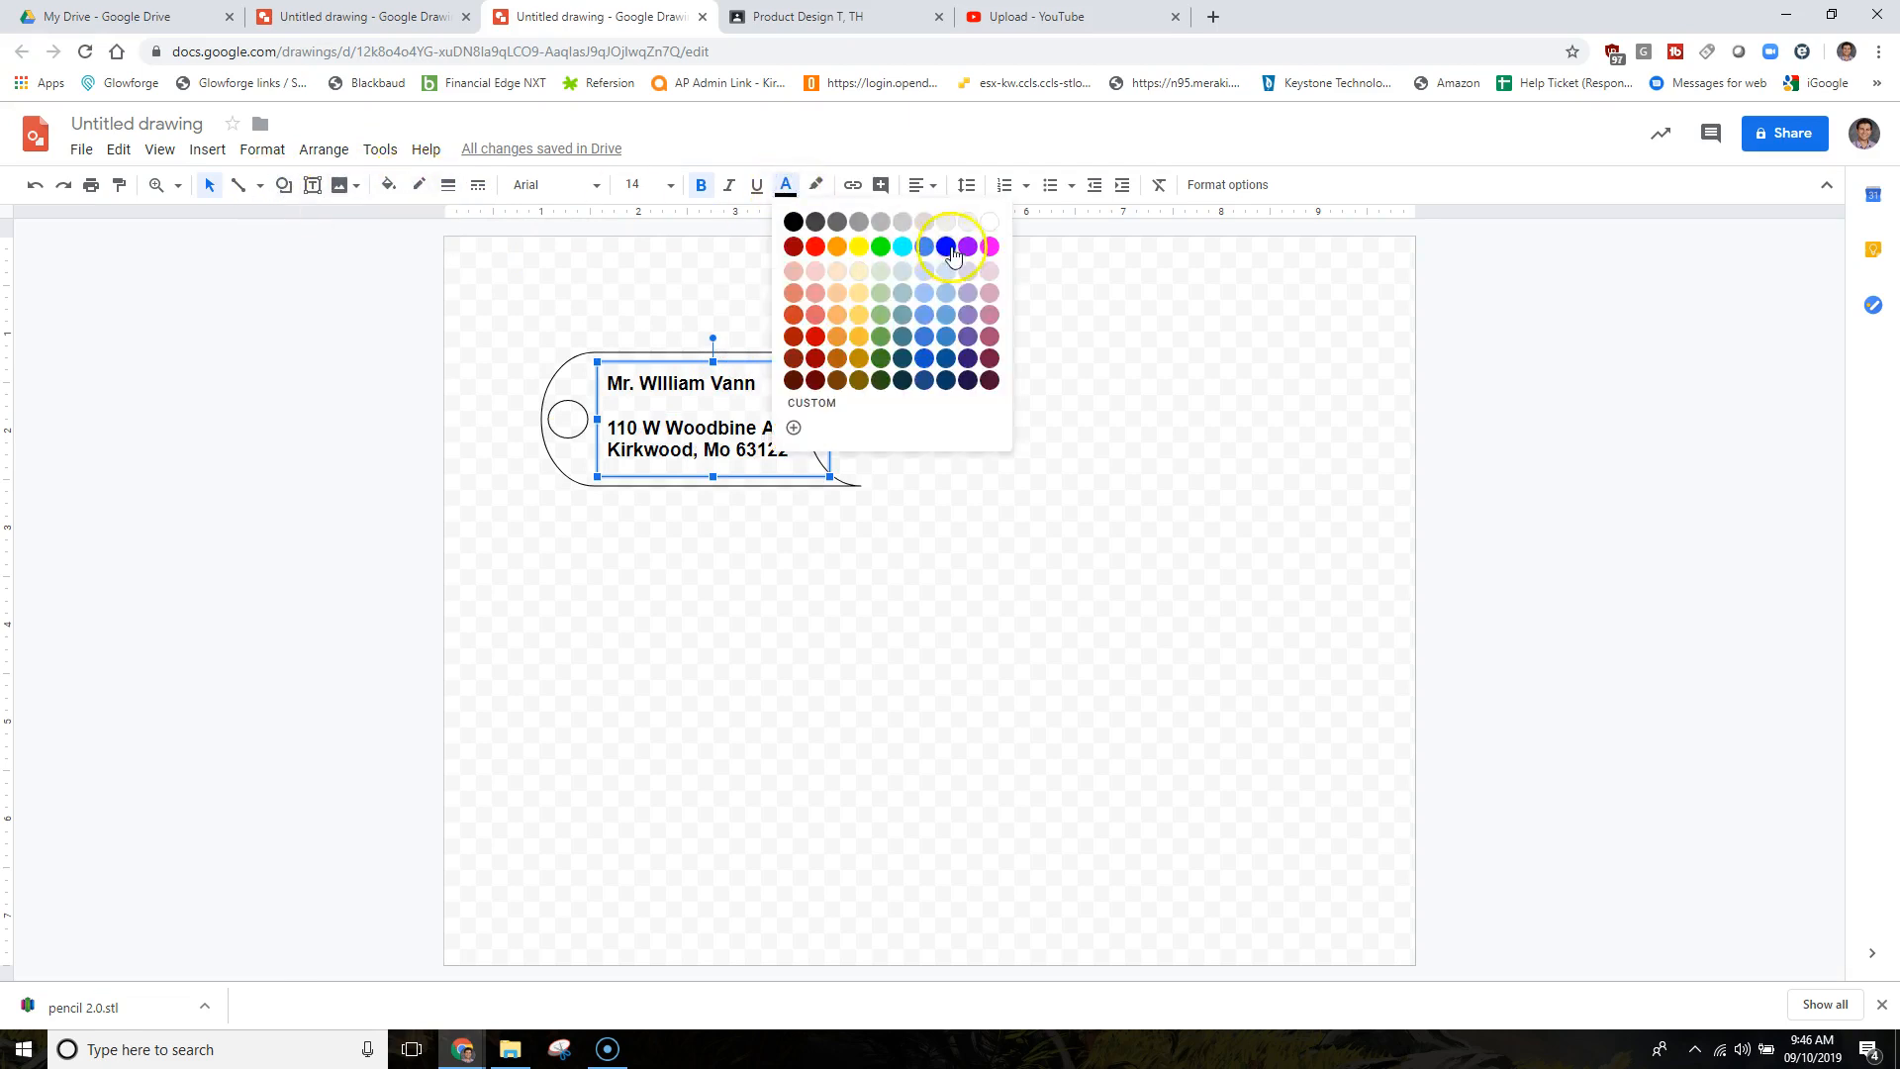
left_click(950, 252)
left_click(822, 507)
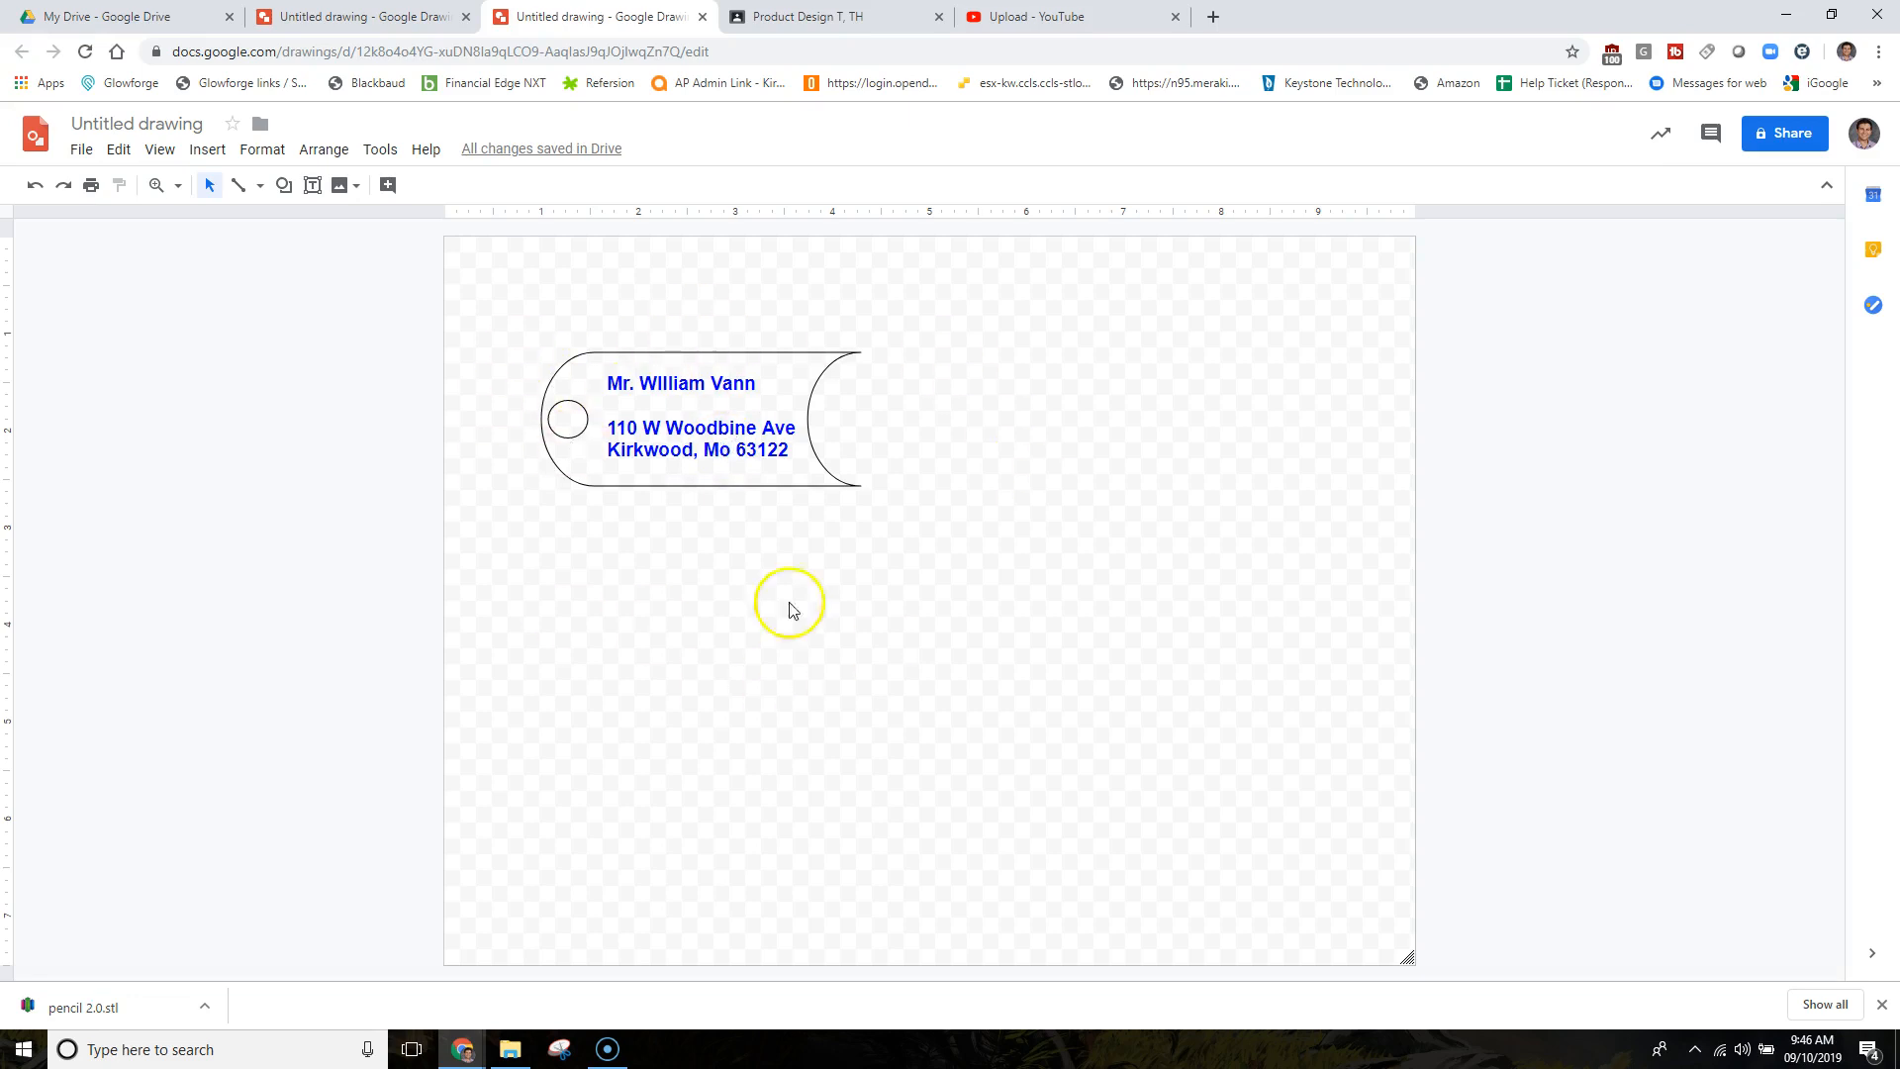
left_click(707, 402)
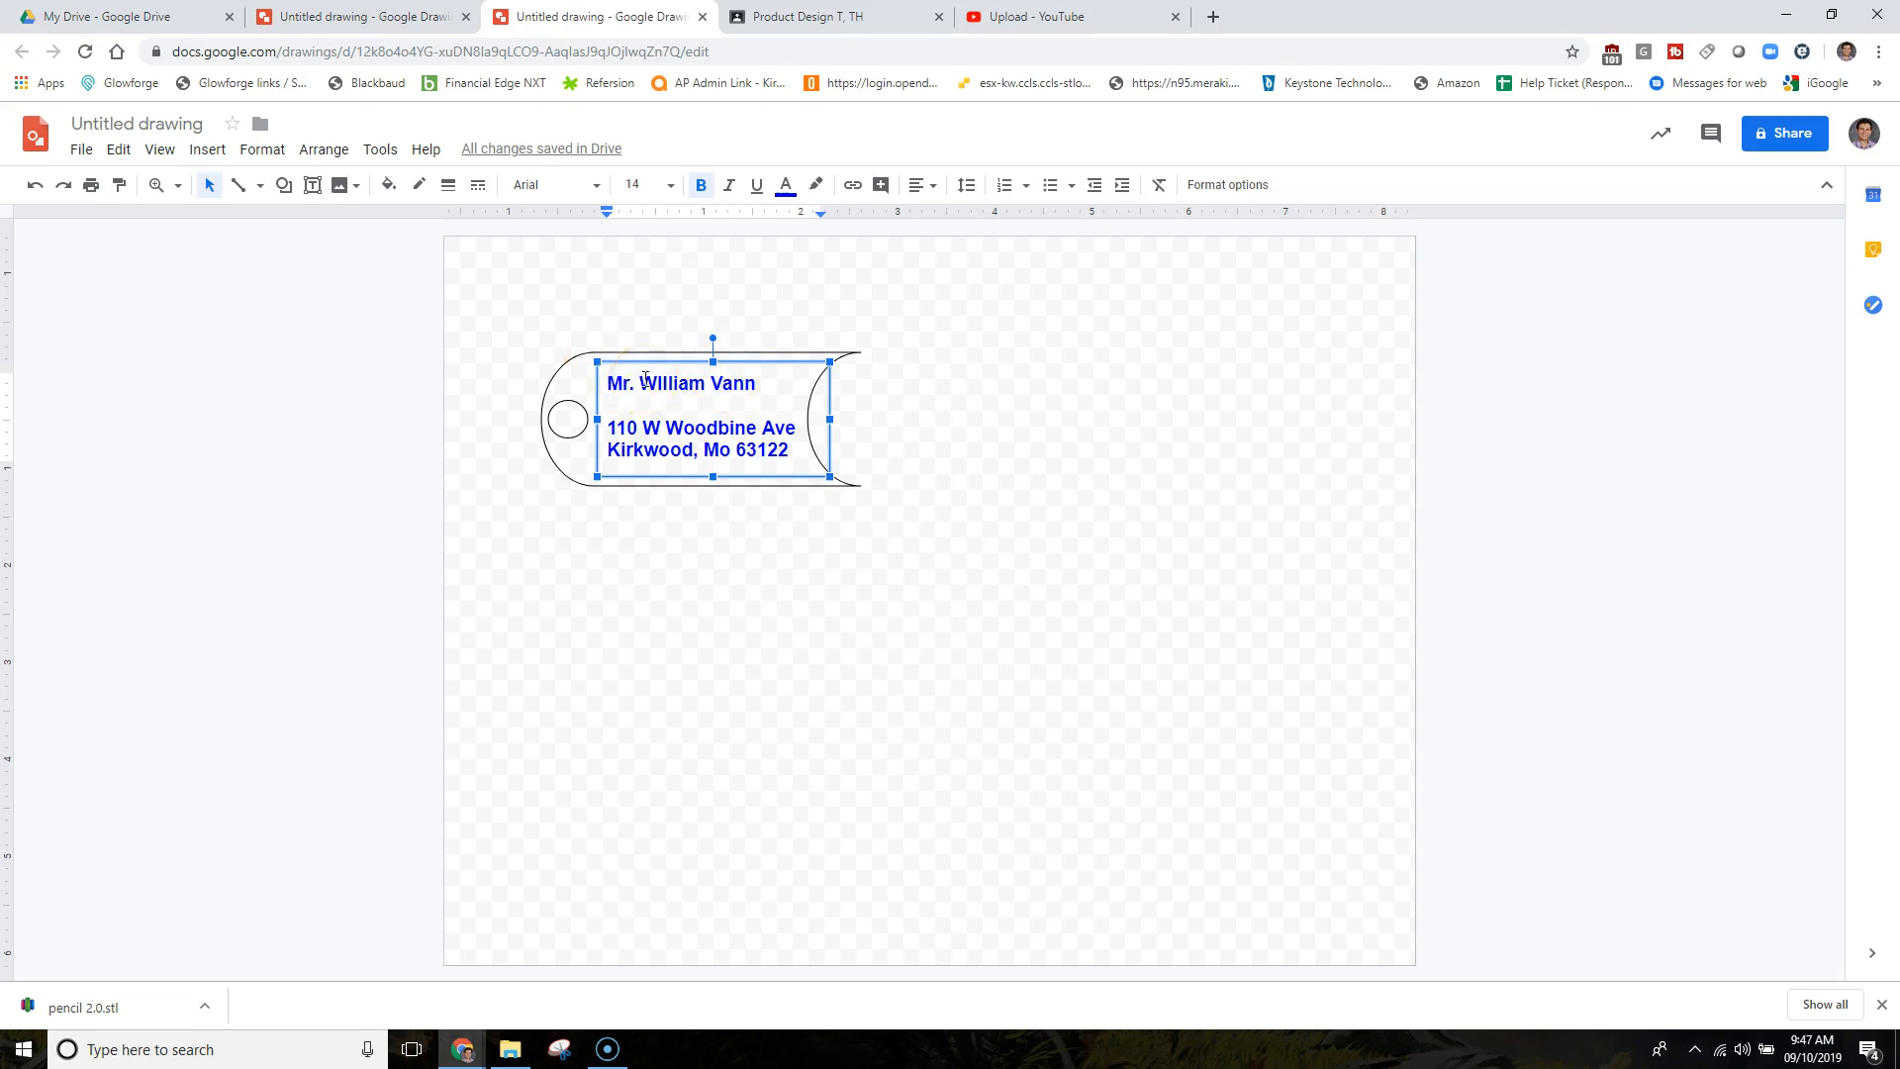
left_click(478, 186)
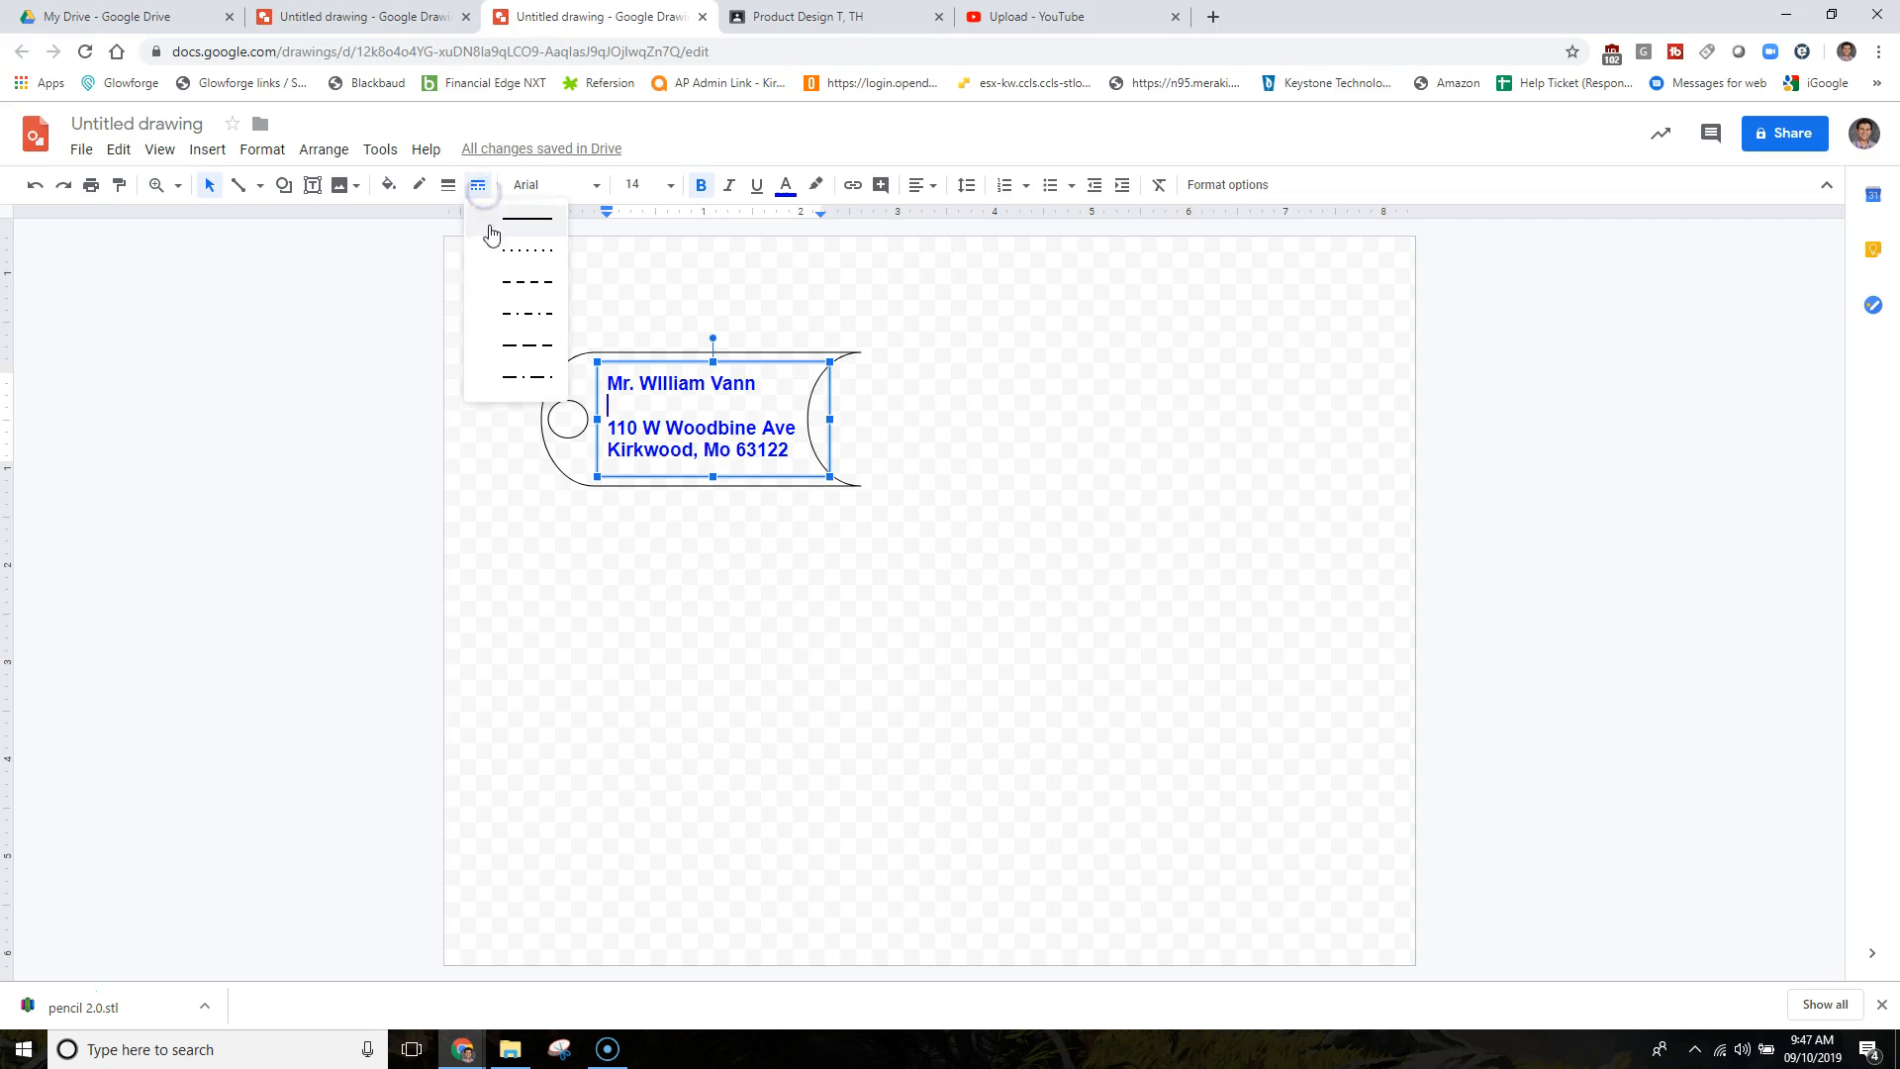
left_click(530, 314)
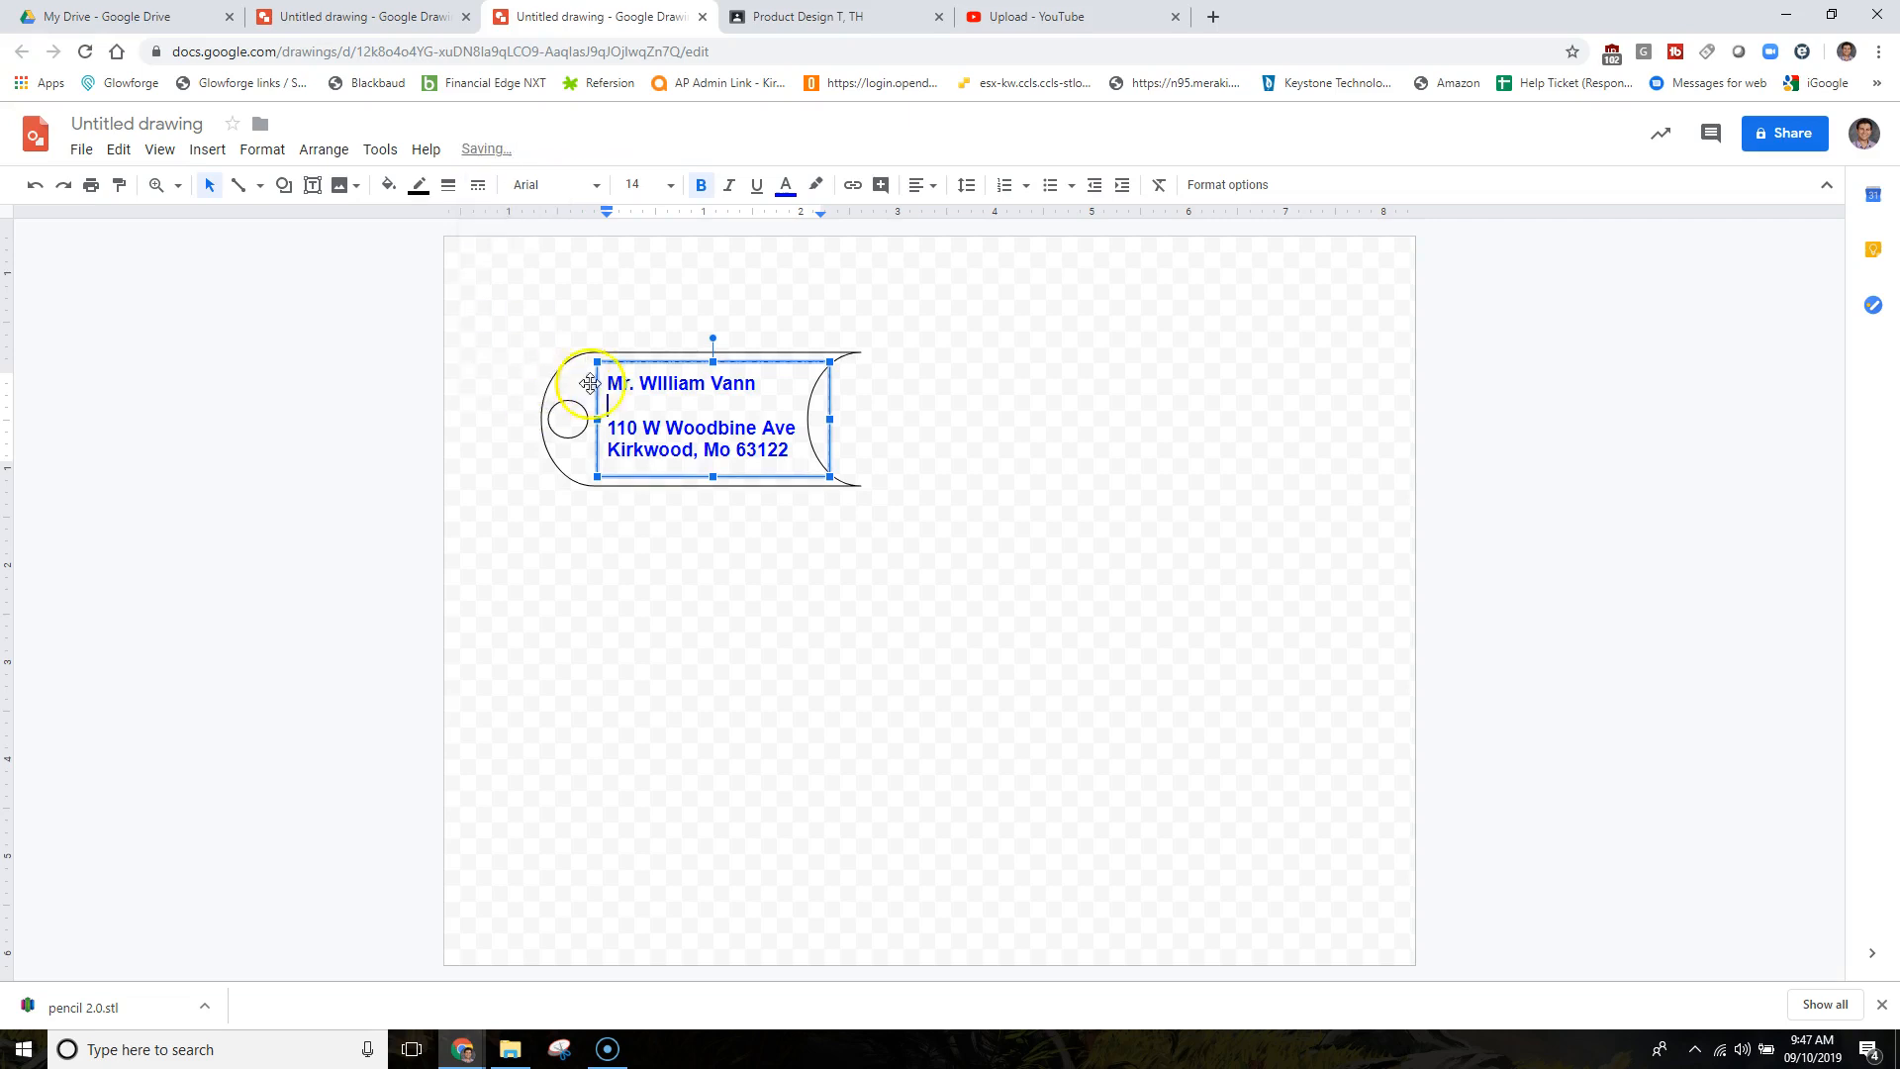
left_click(1001, 435)
left_click(781, 412)
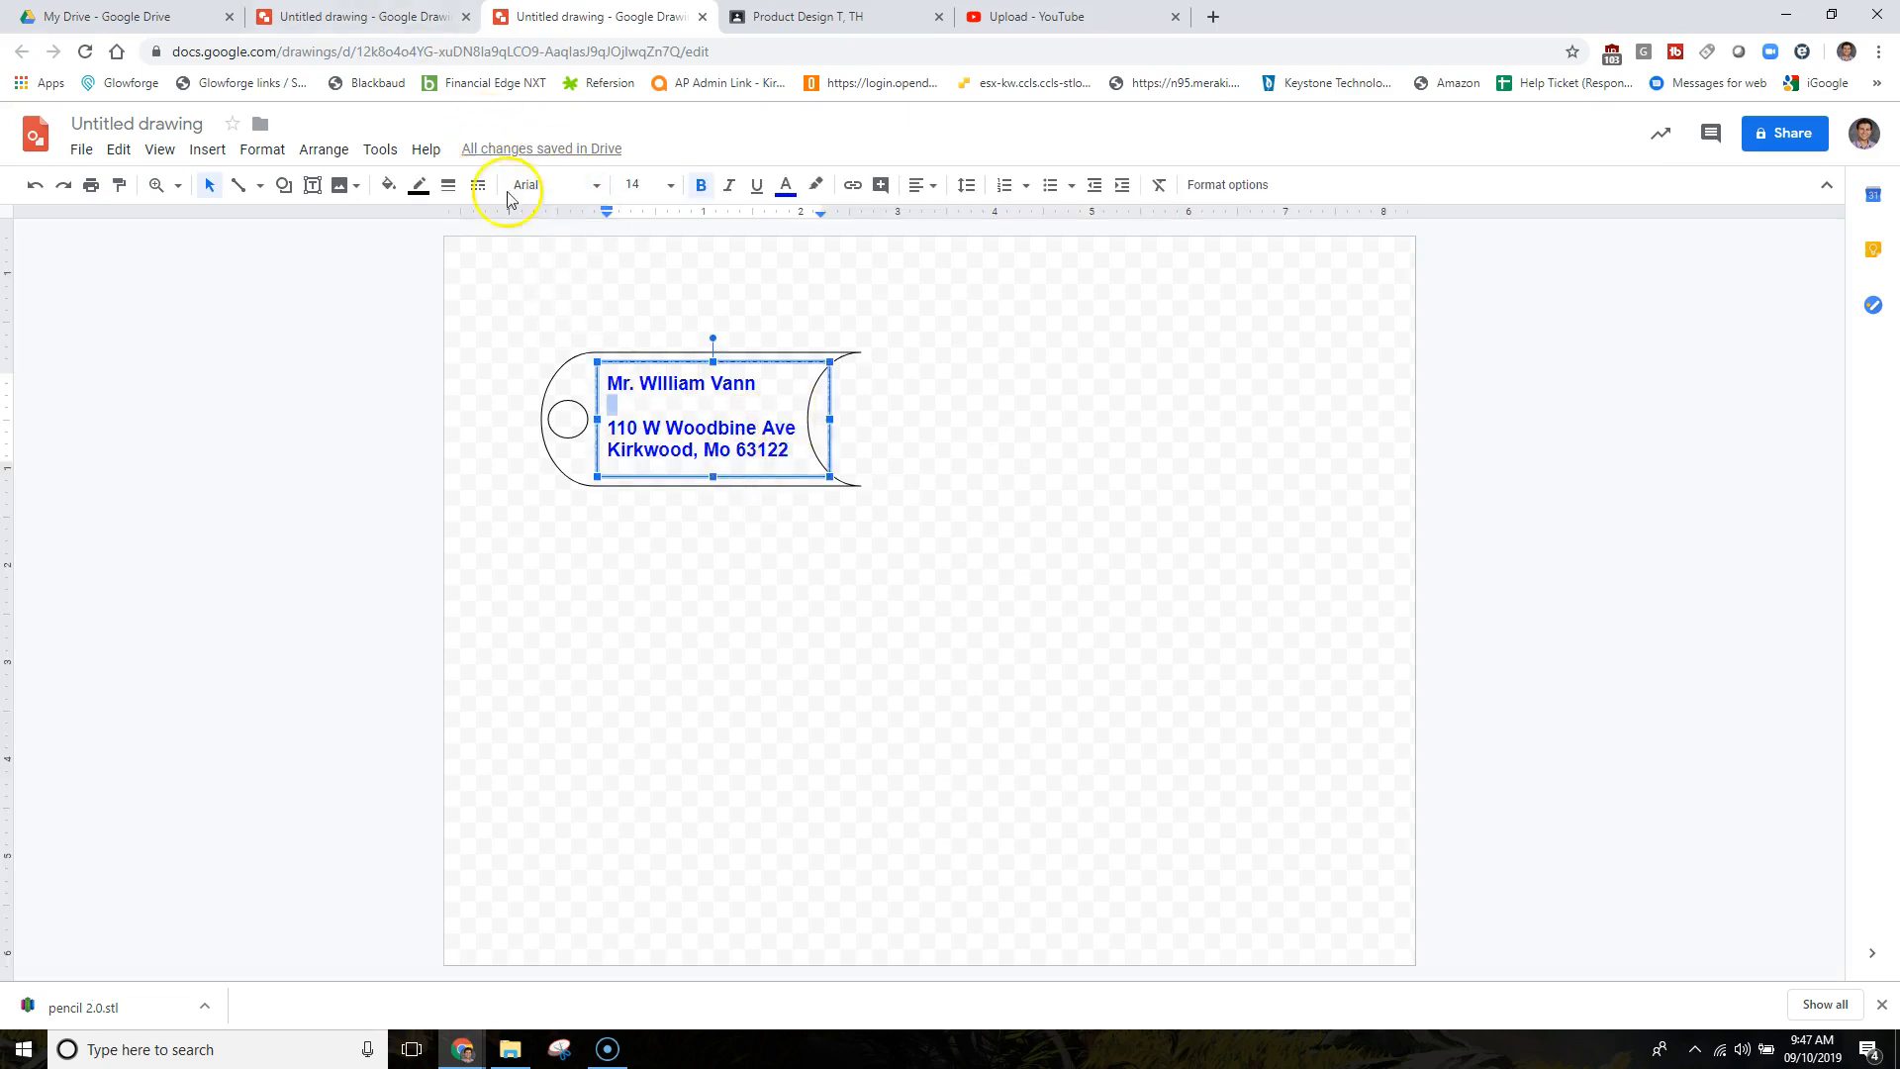
left_click(478, 185)
left_click(523, 222)
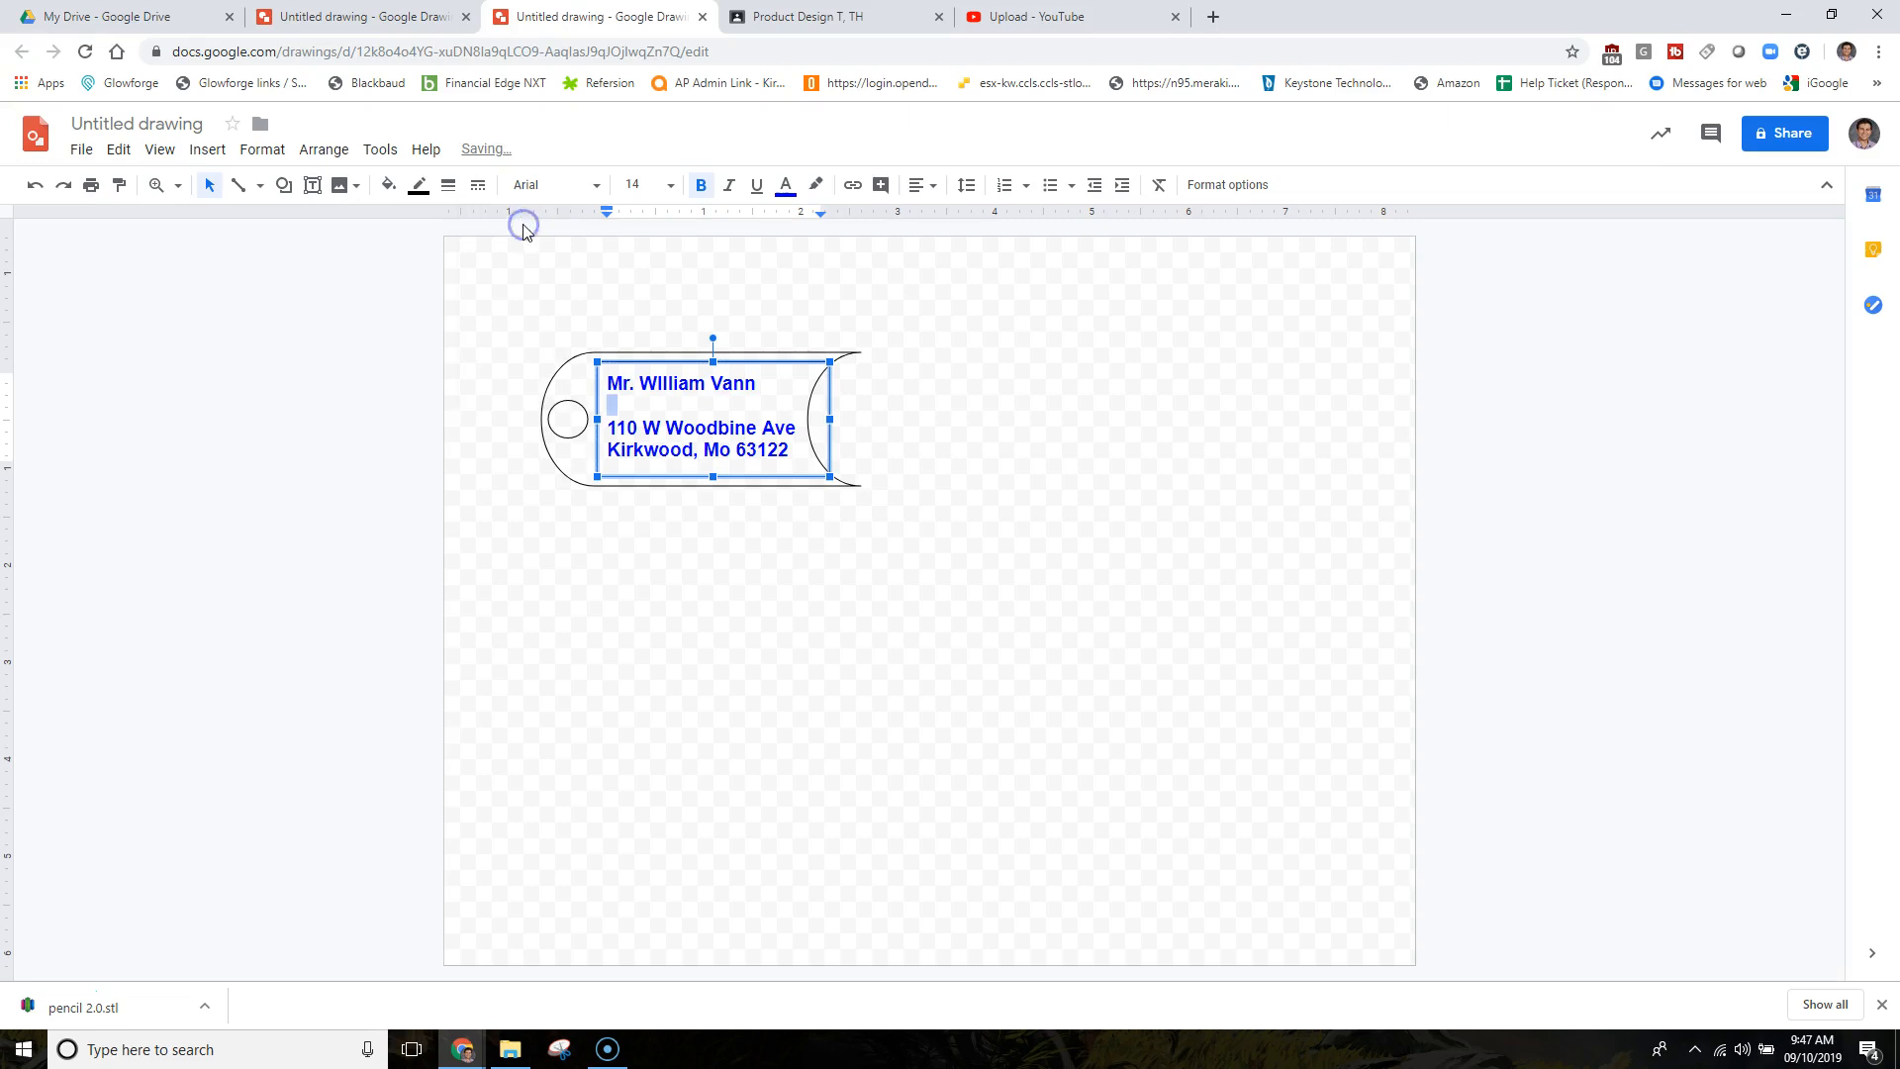
left_click(1018, 355)
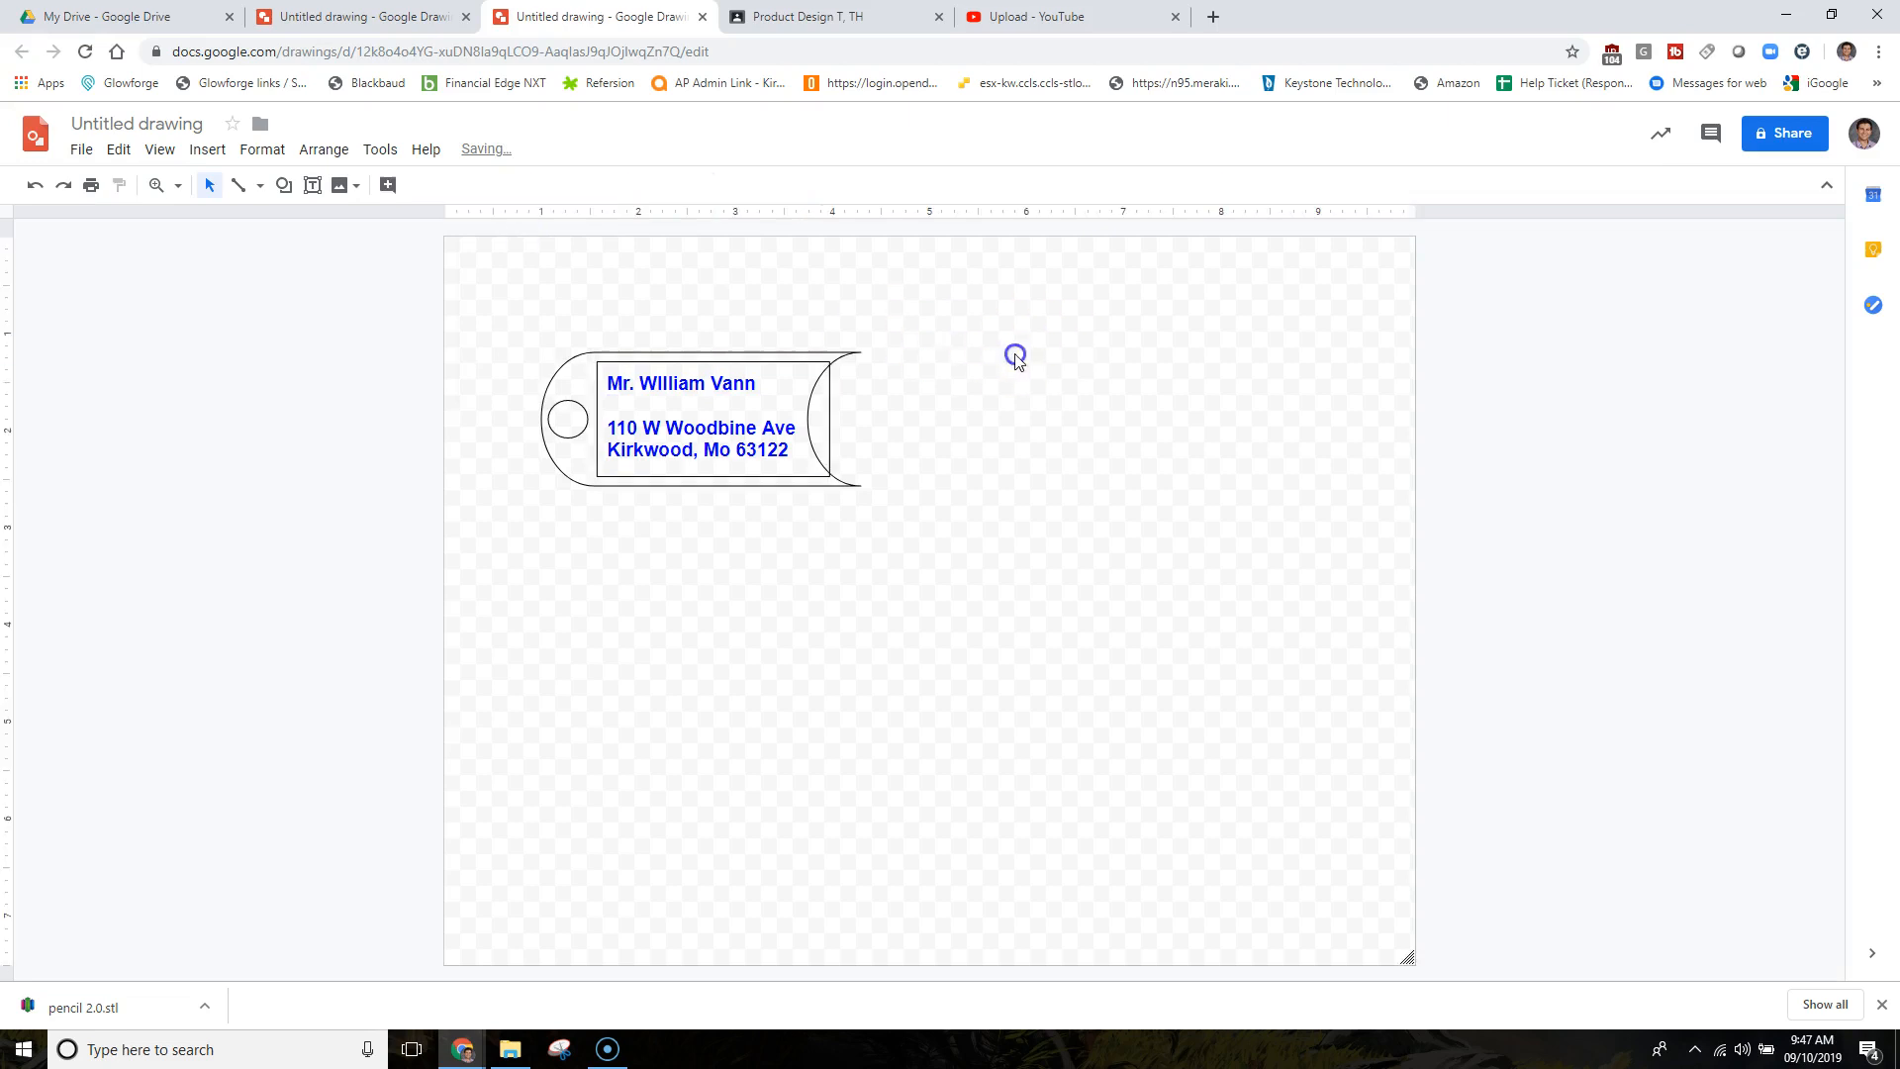
key("ctrl+z")
left_click(953, 557)
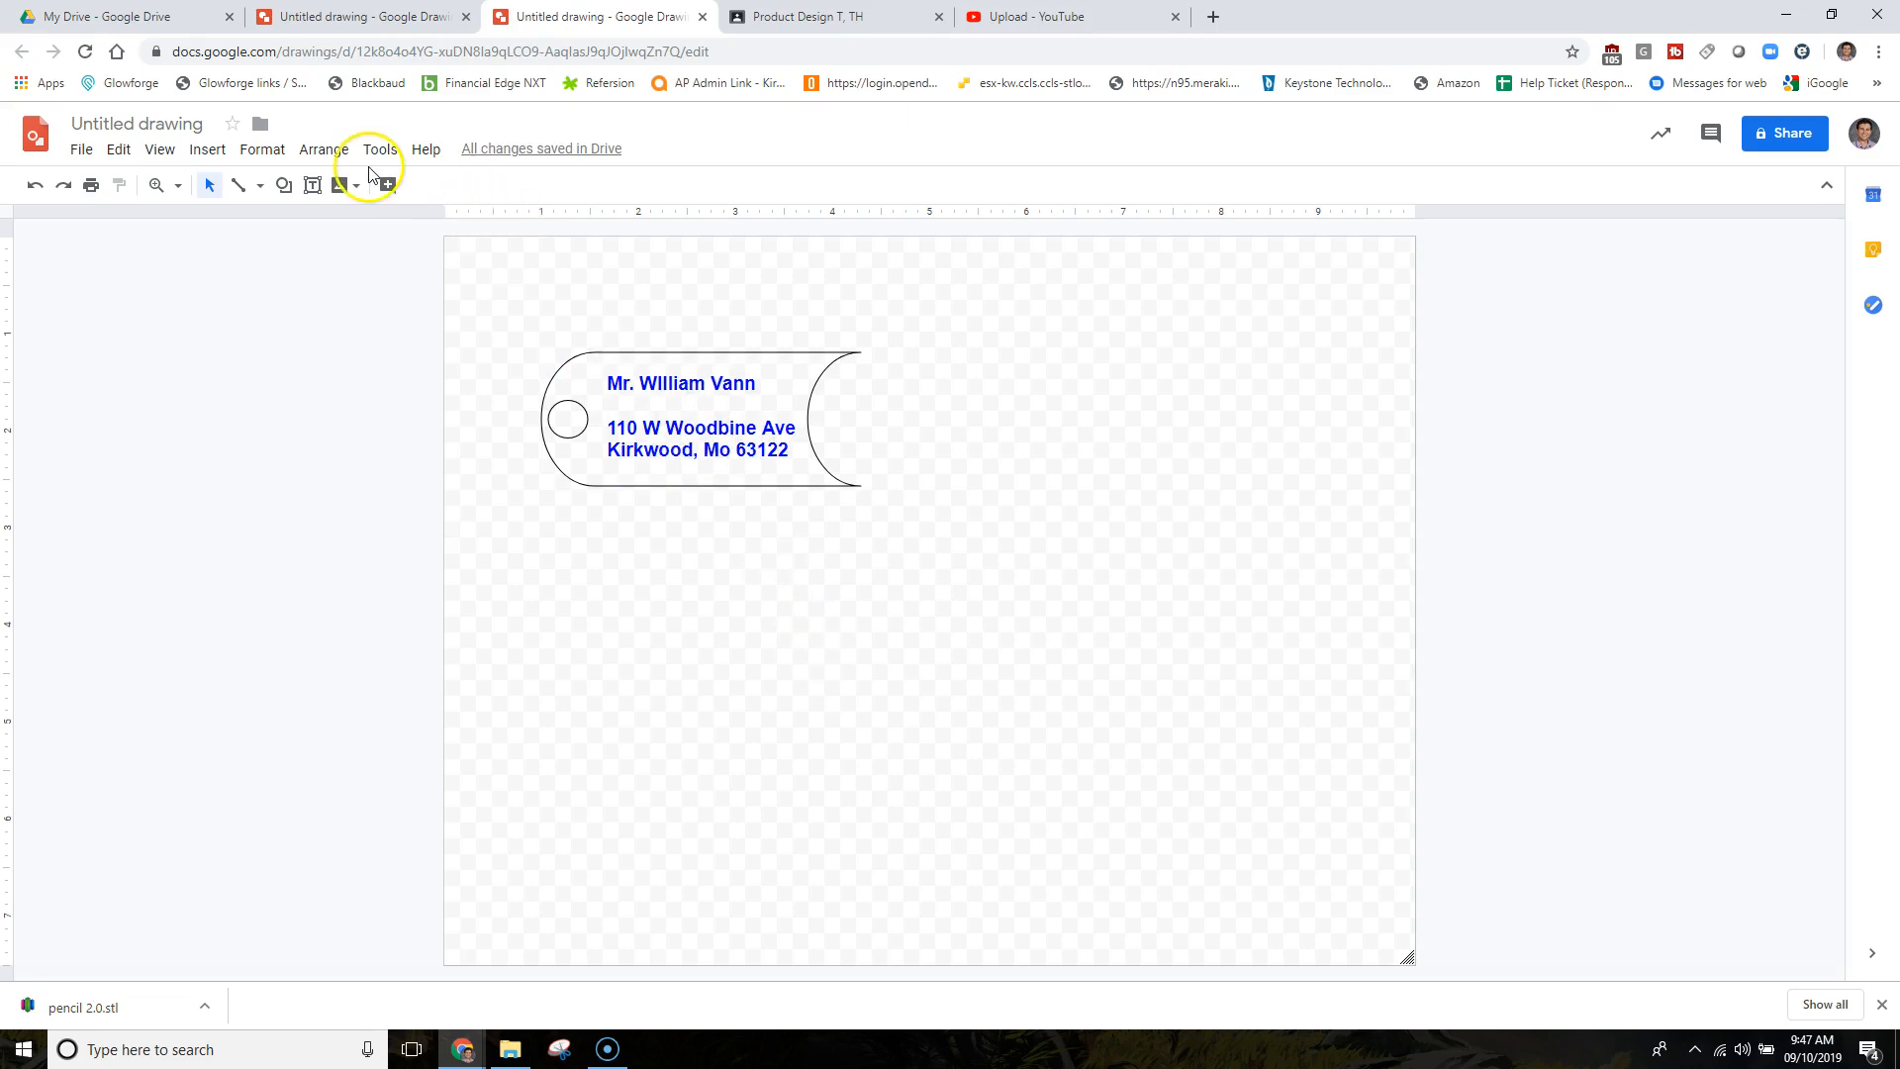
Draw a straight line on the tag, then undo it.
left_click(259, 186)
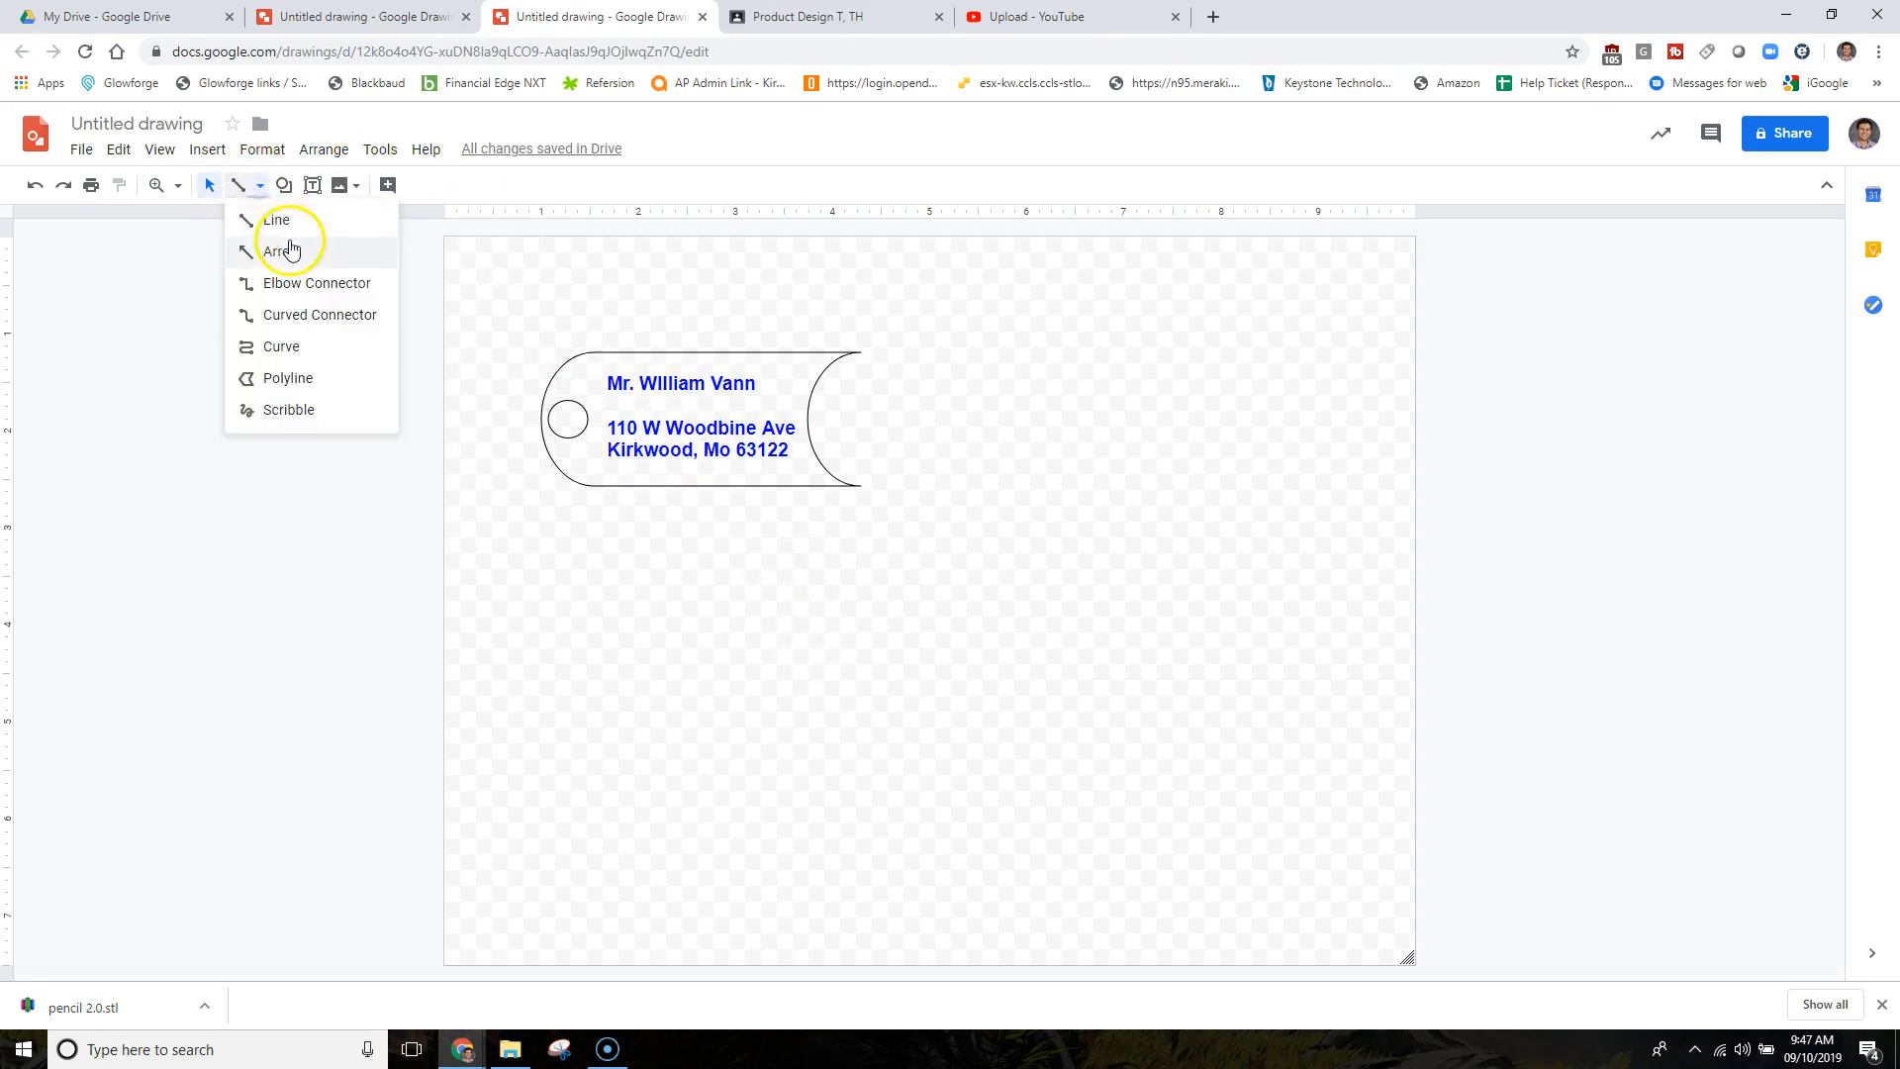
left_click(278, 220)
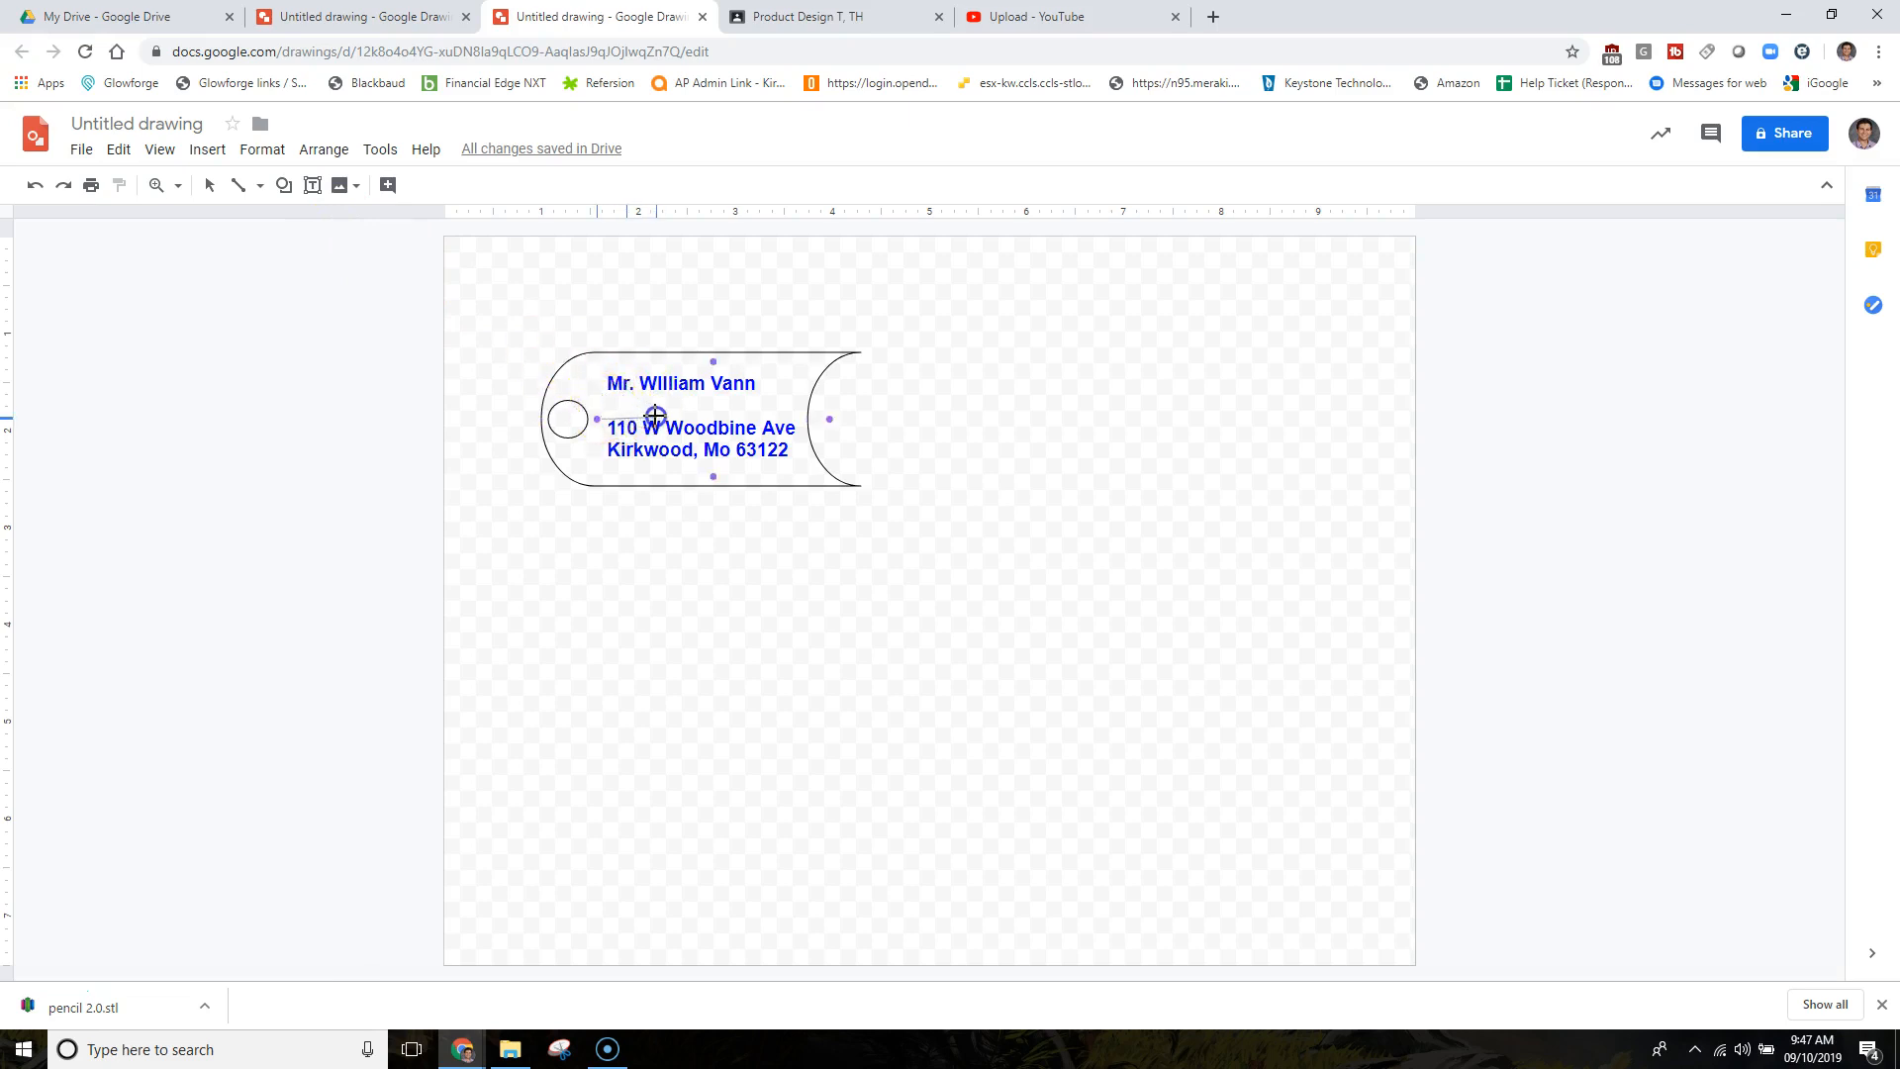
left_click_drag(655, 416, 657, 416)
key("ctrl+z")
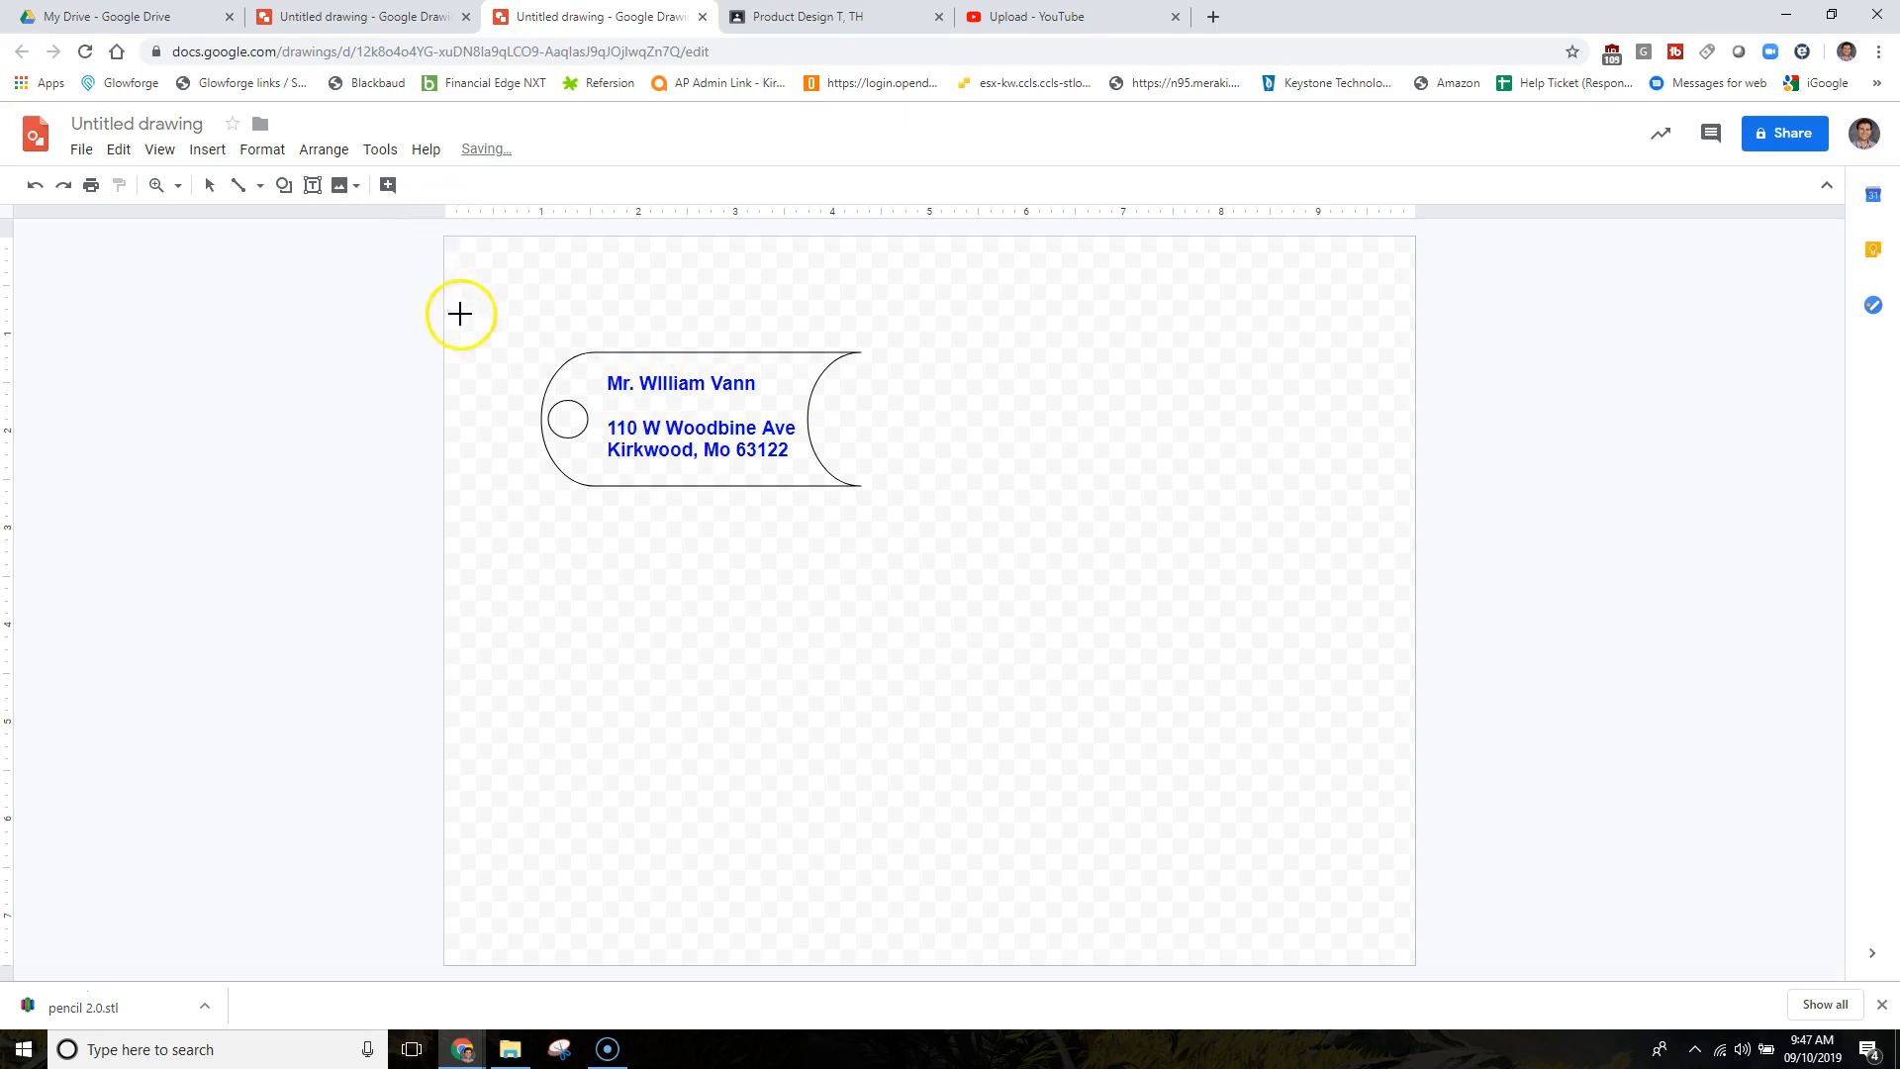
Draw a right-pointing arrow shape across the tag between the name and address lines.
left_click(284, 185)
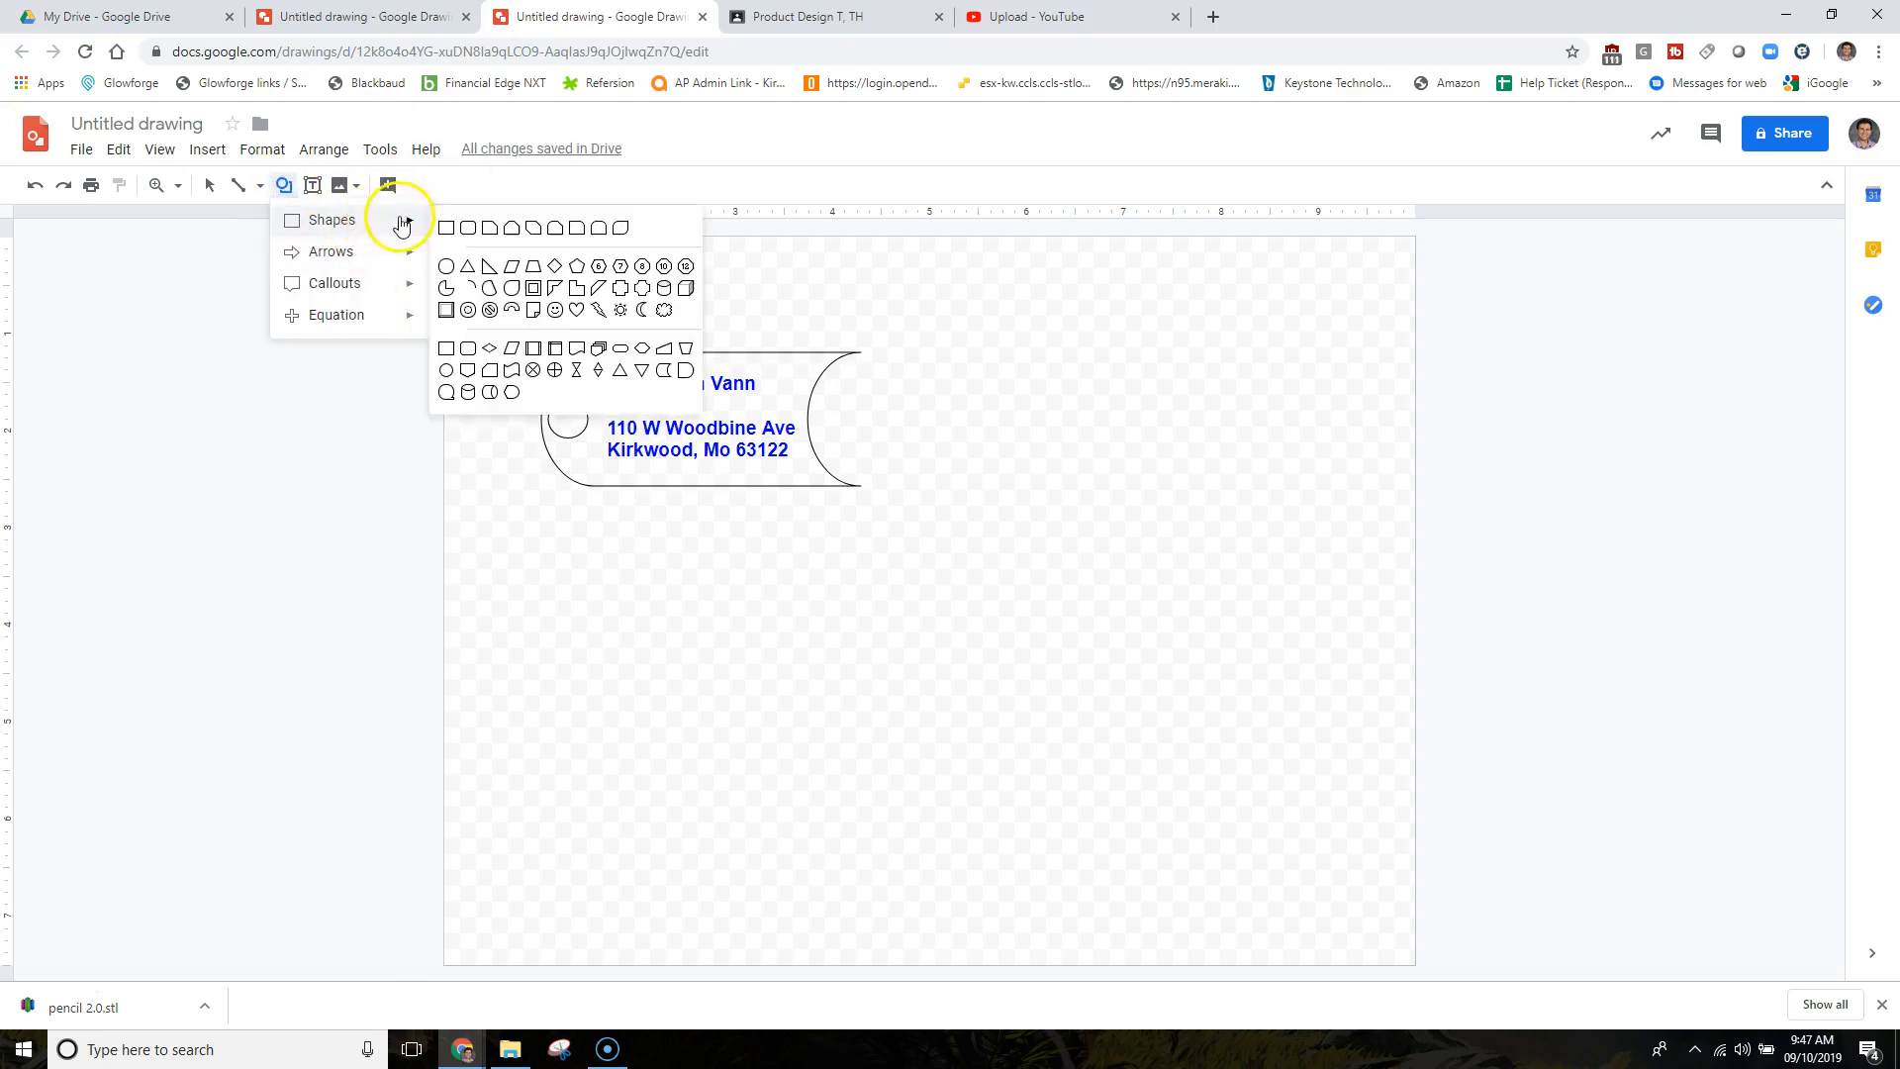
mouse_move(405, 253)
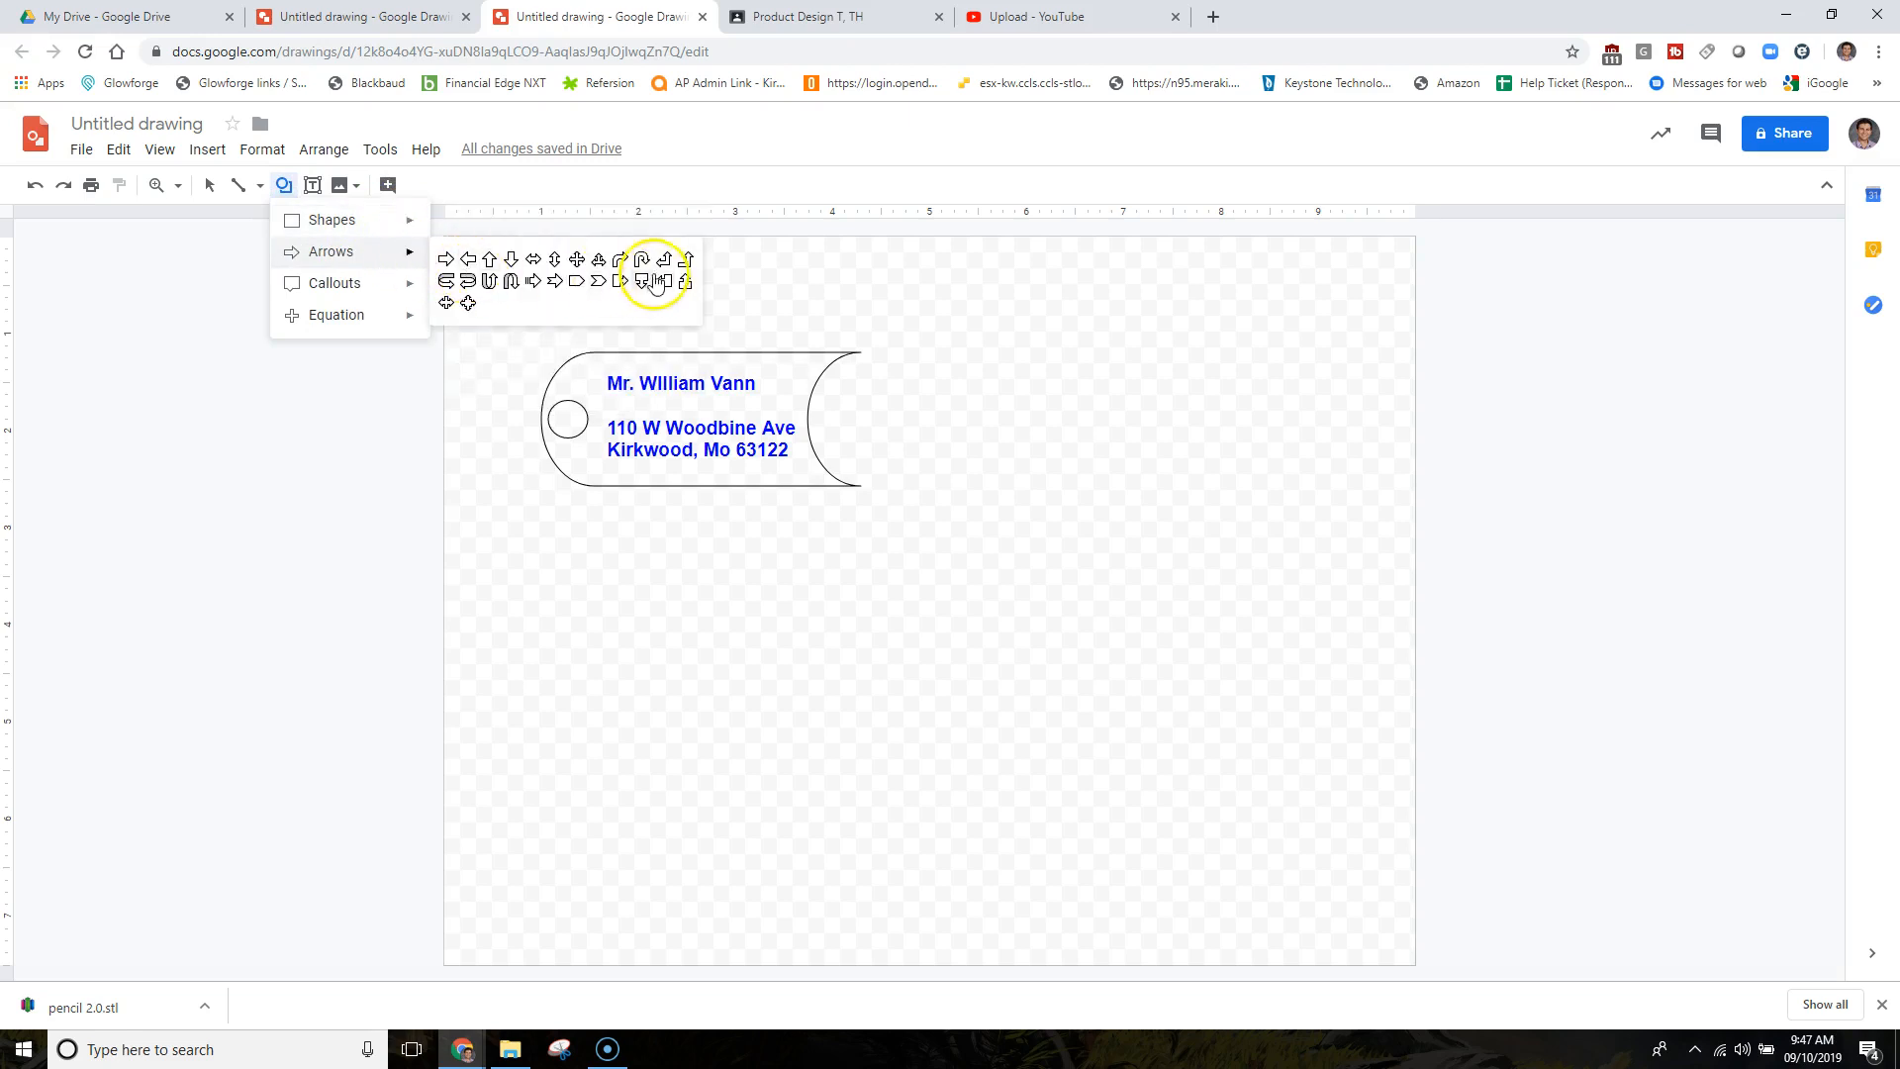
left_click(448, 260)
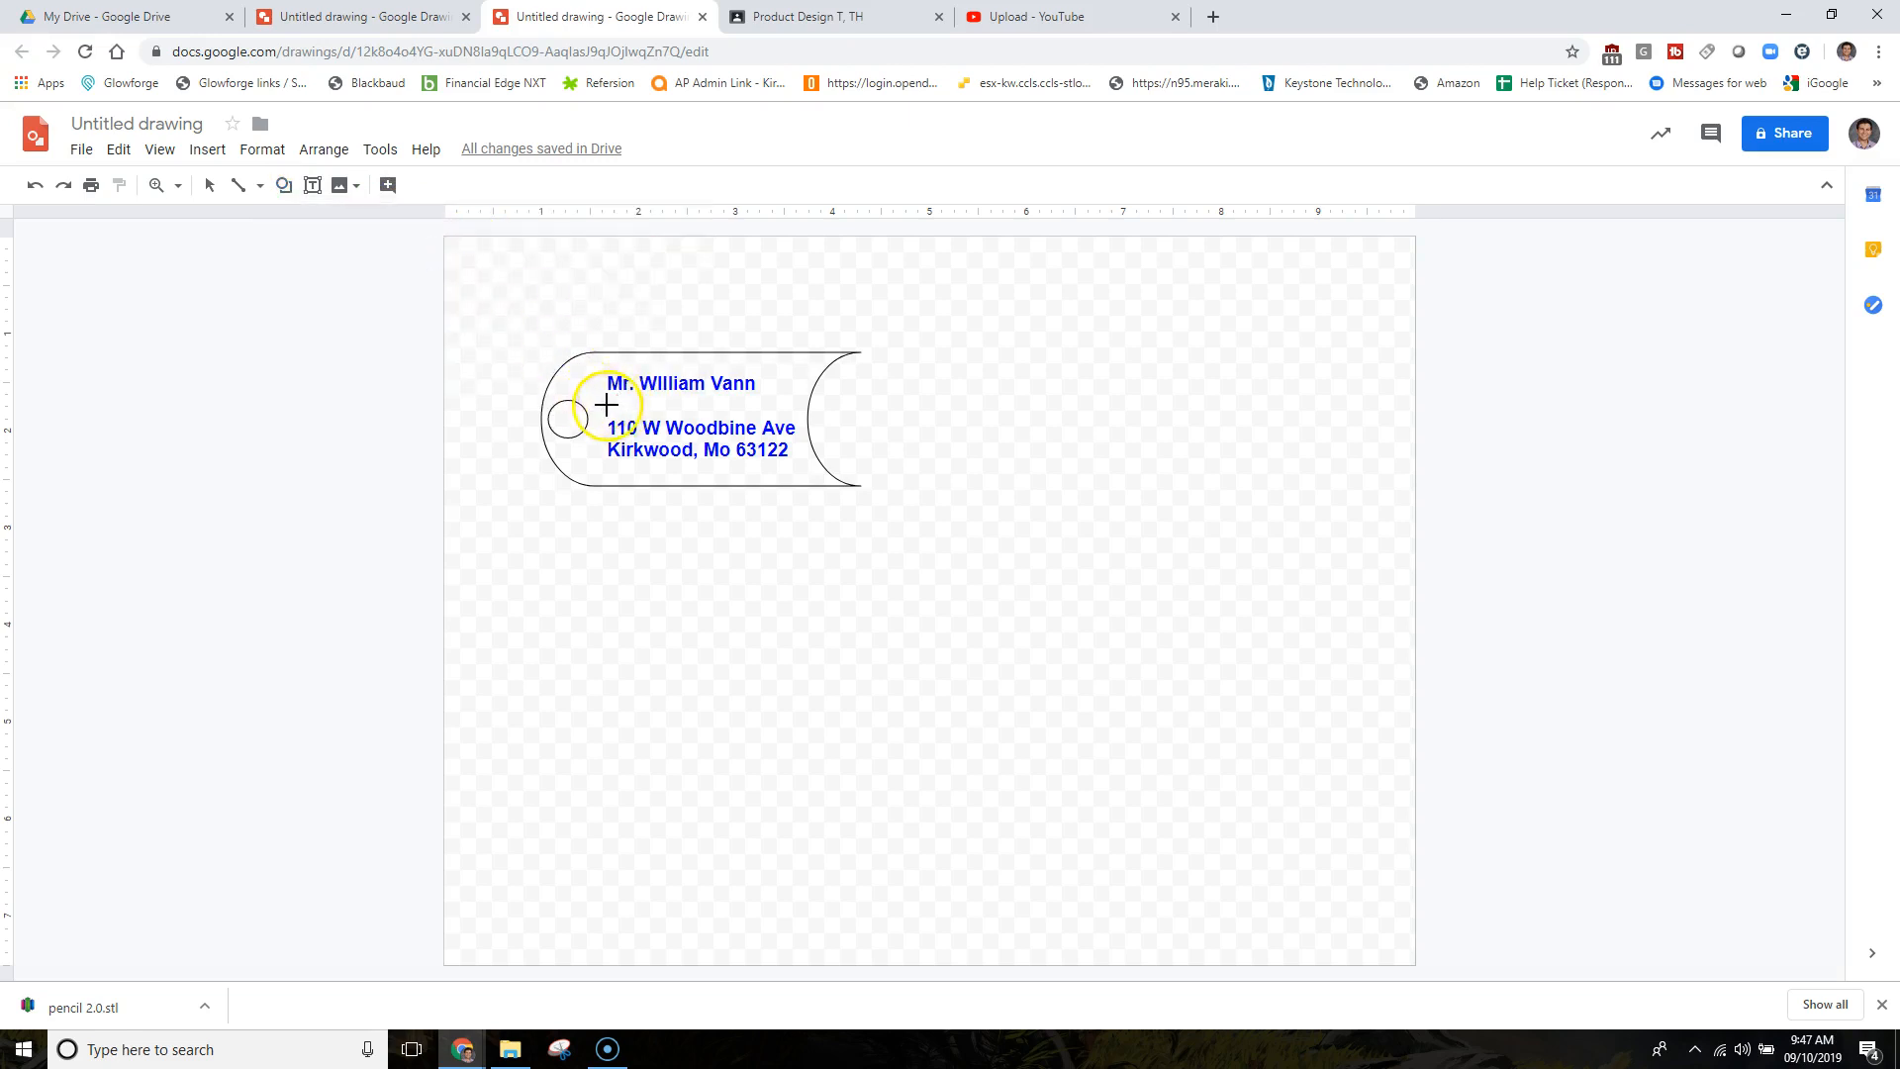
left_click_drag(703, 404, 789, 418)
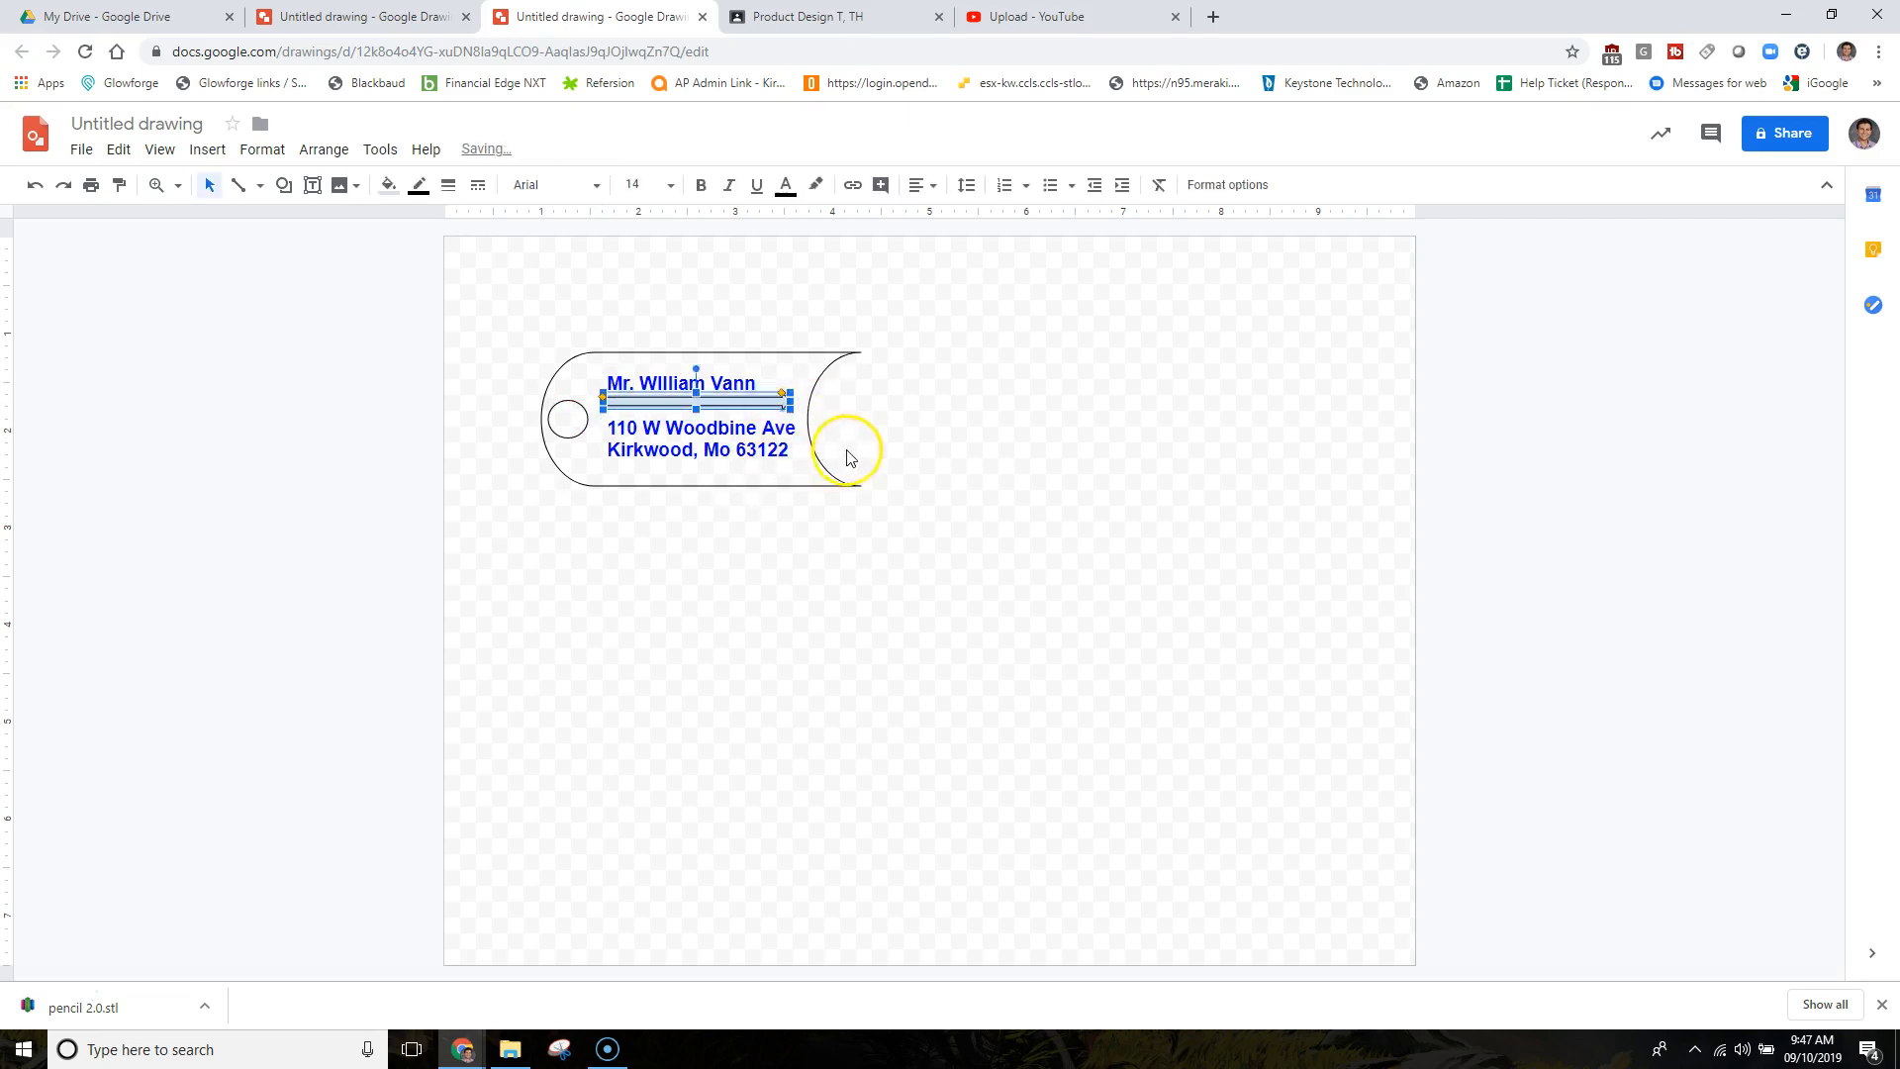
Fill the arrow shape golden yellow.
left_click(848, 447)
left_click(729, 404)
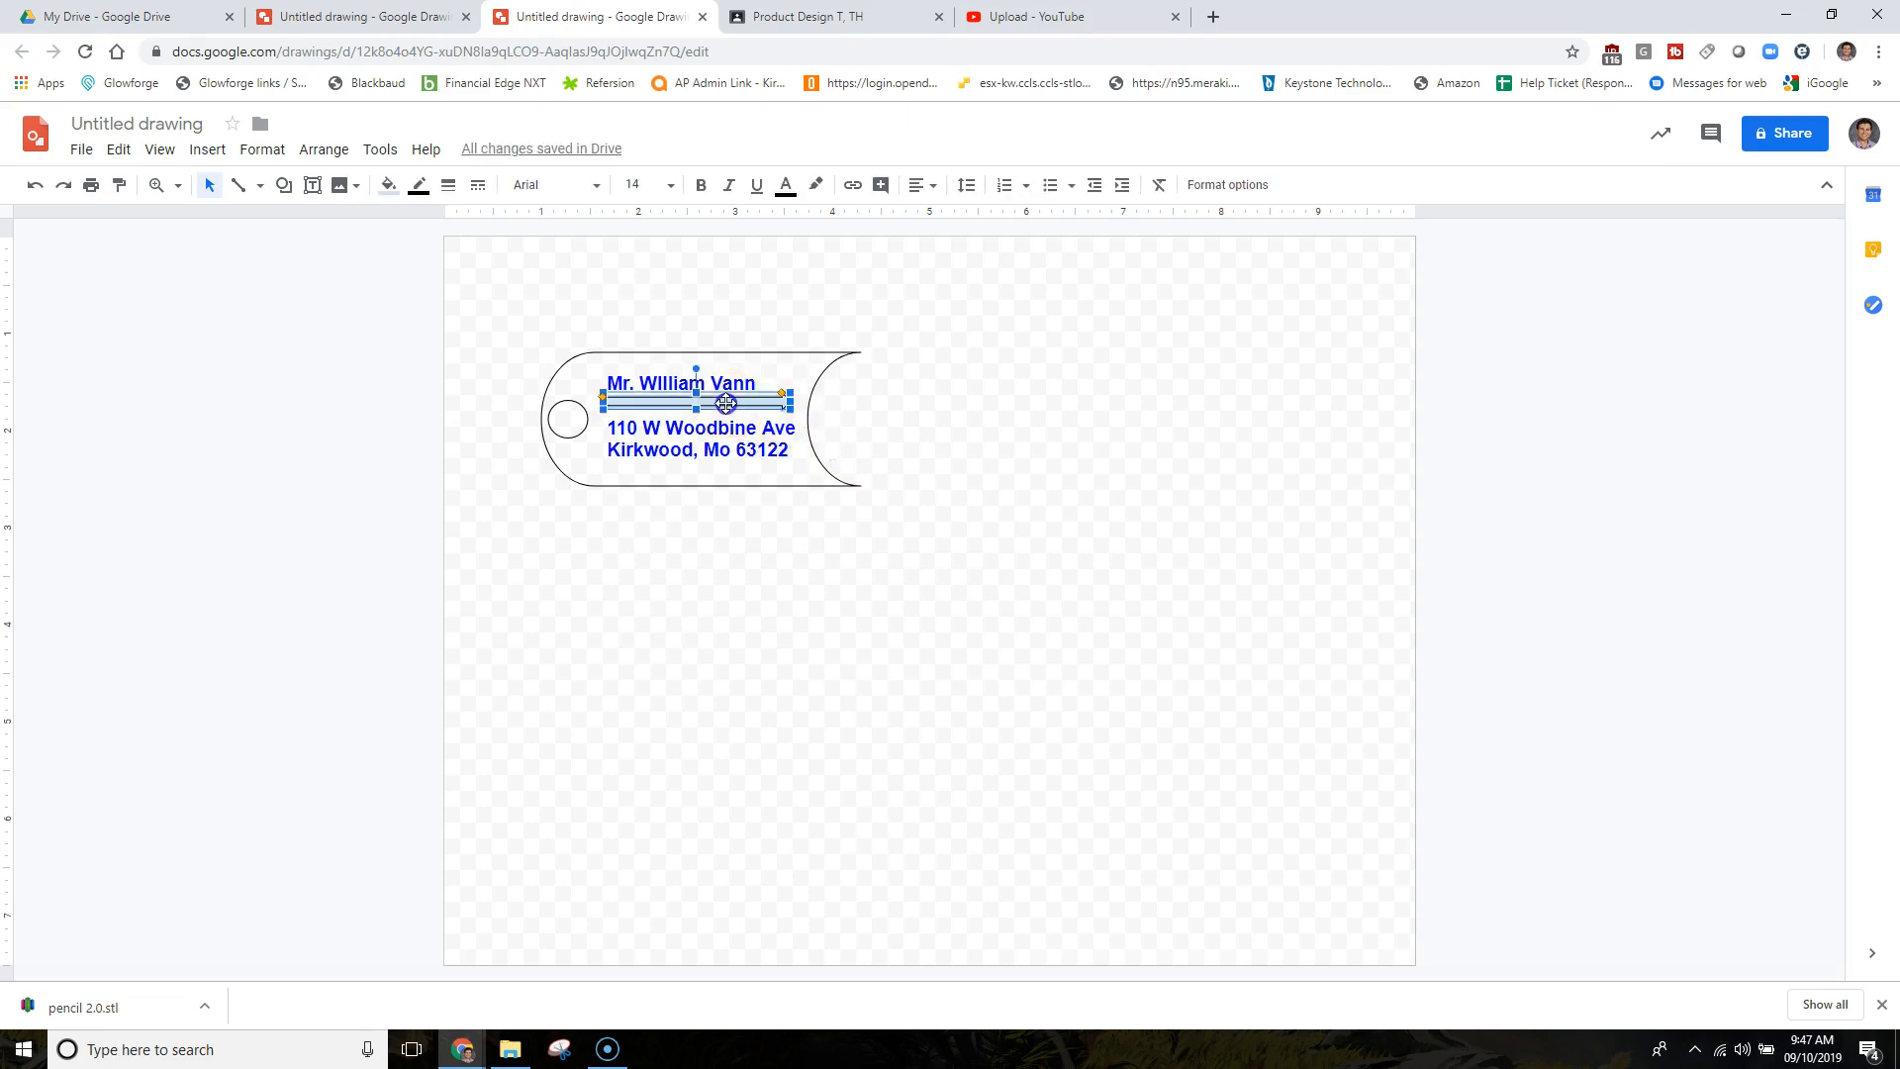
left_click(387, 186)
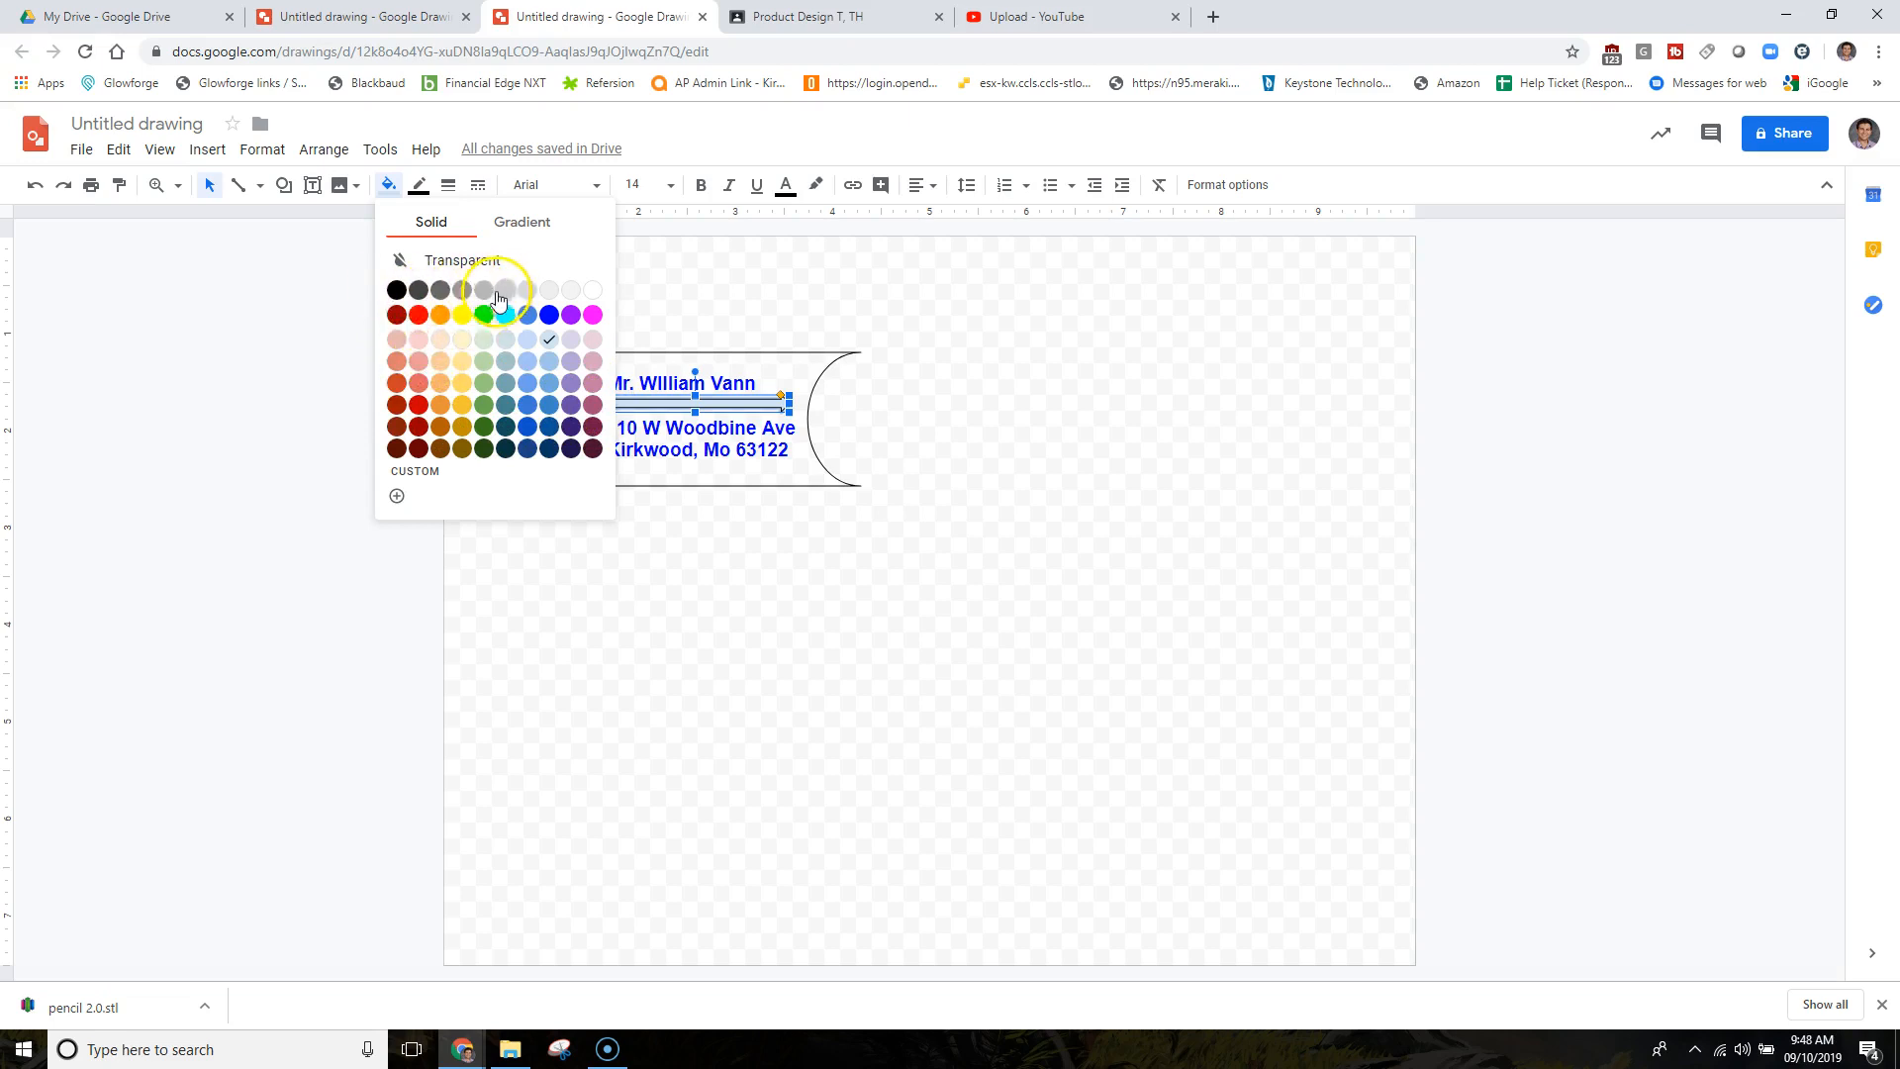
left_click(462, 385)
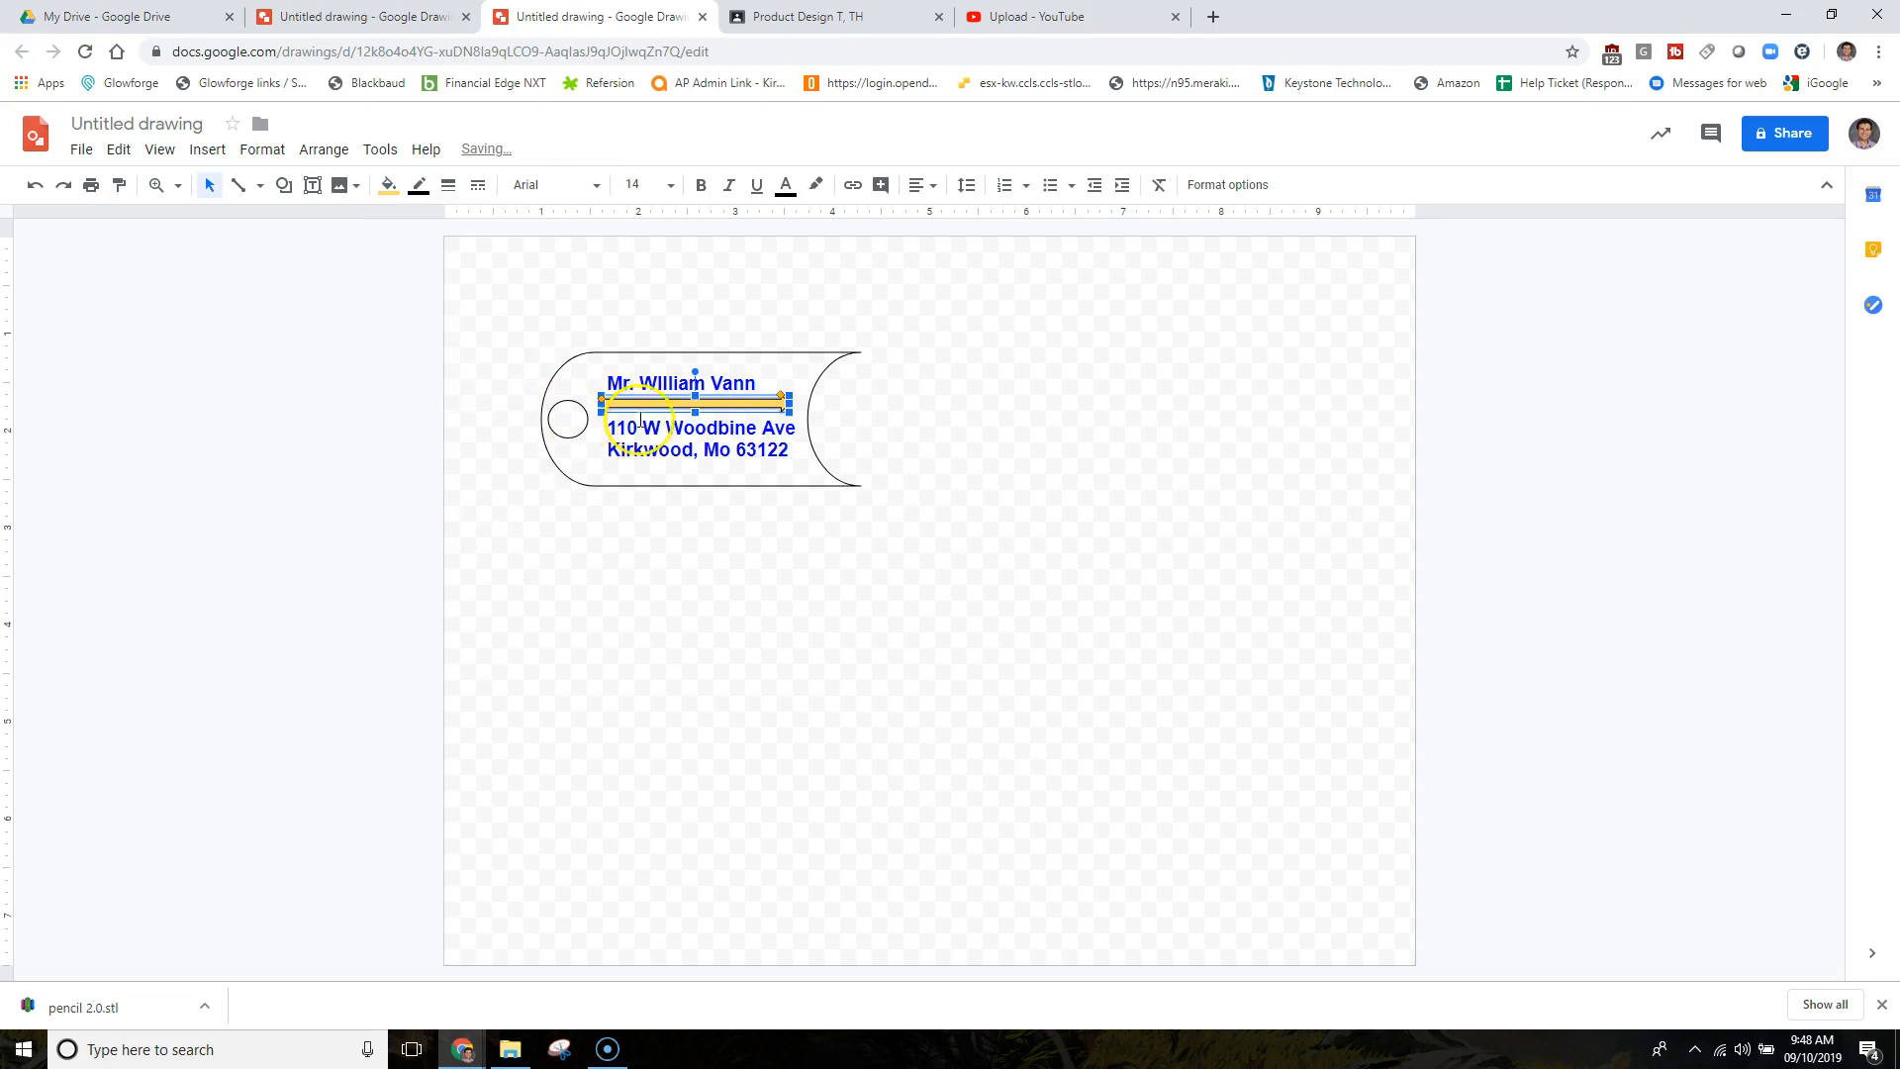
left_click(419, 185)
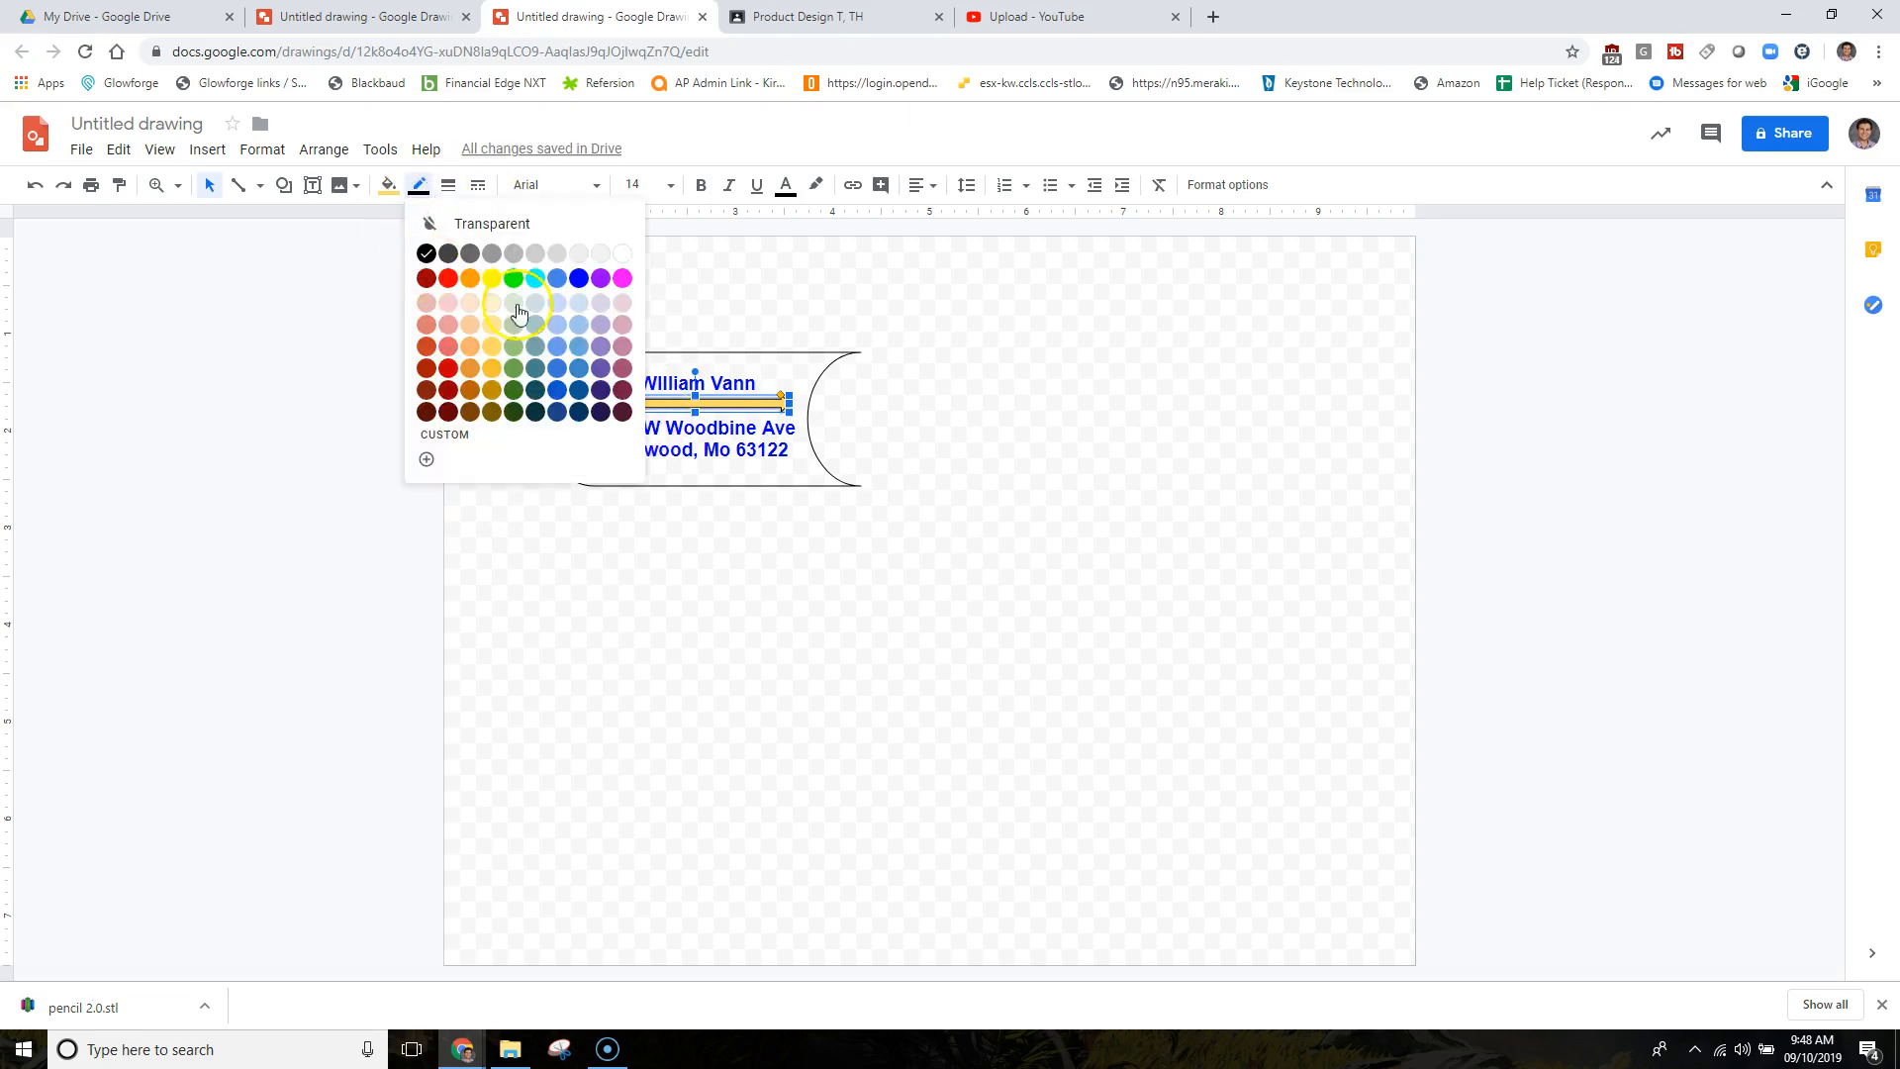
left_click(917, 412)
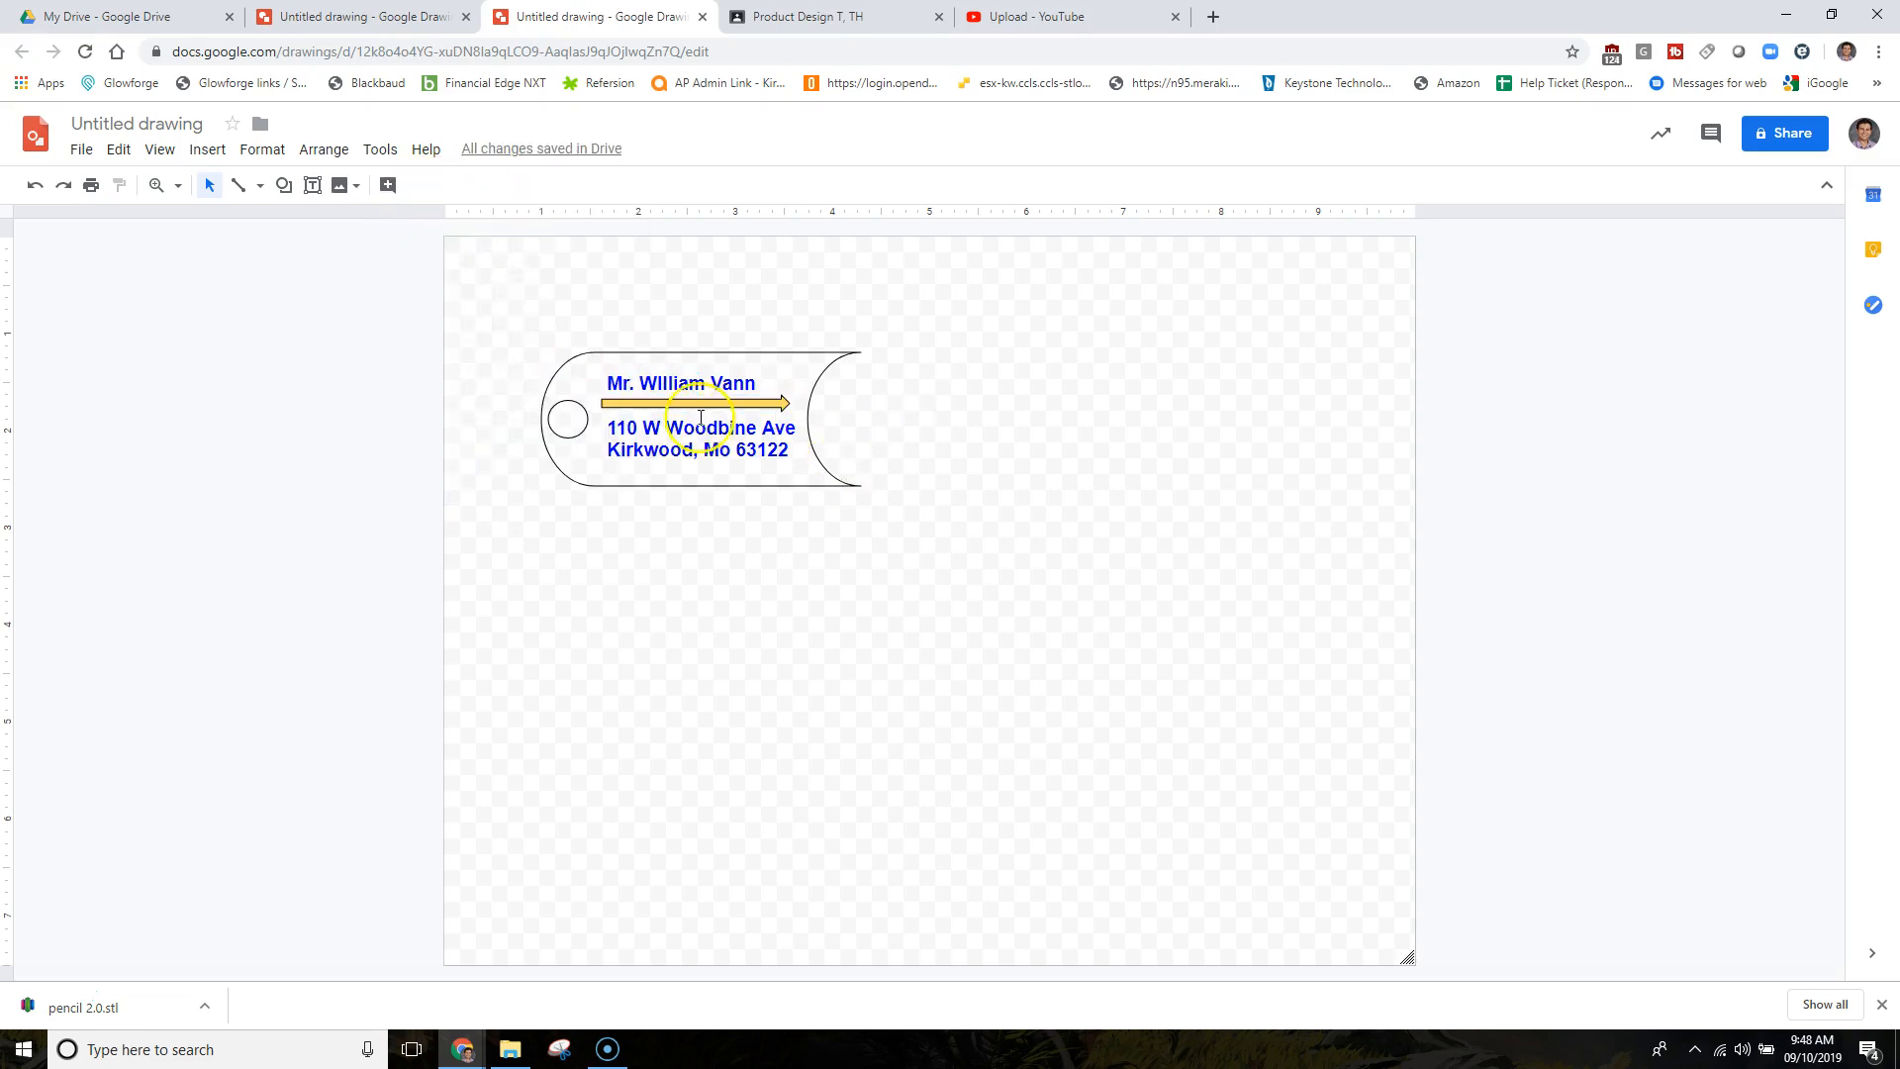
Nudge the yellow arrow slightly down and recolour its outline.
left_click_drag(687, 406, 688, 411)
left_click(419, 186)
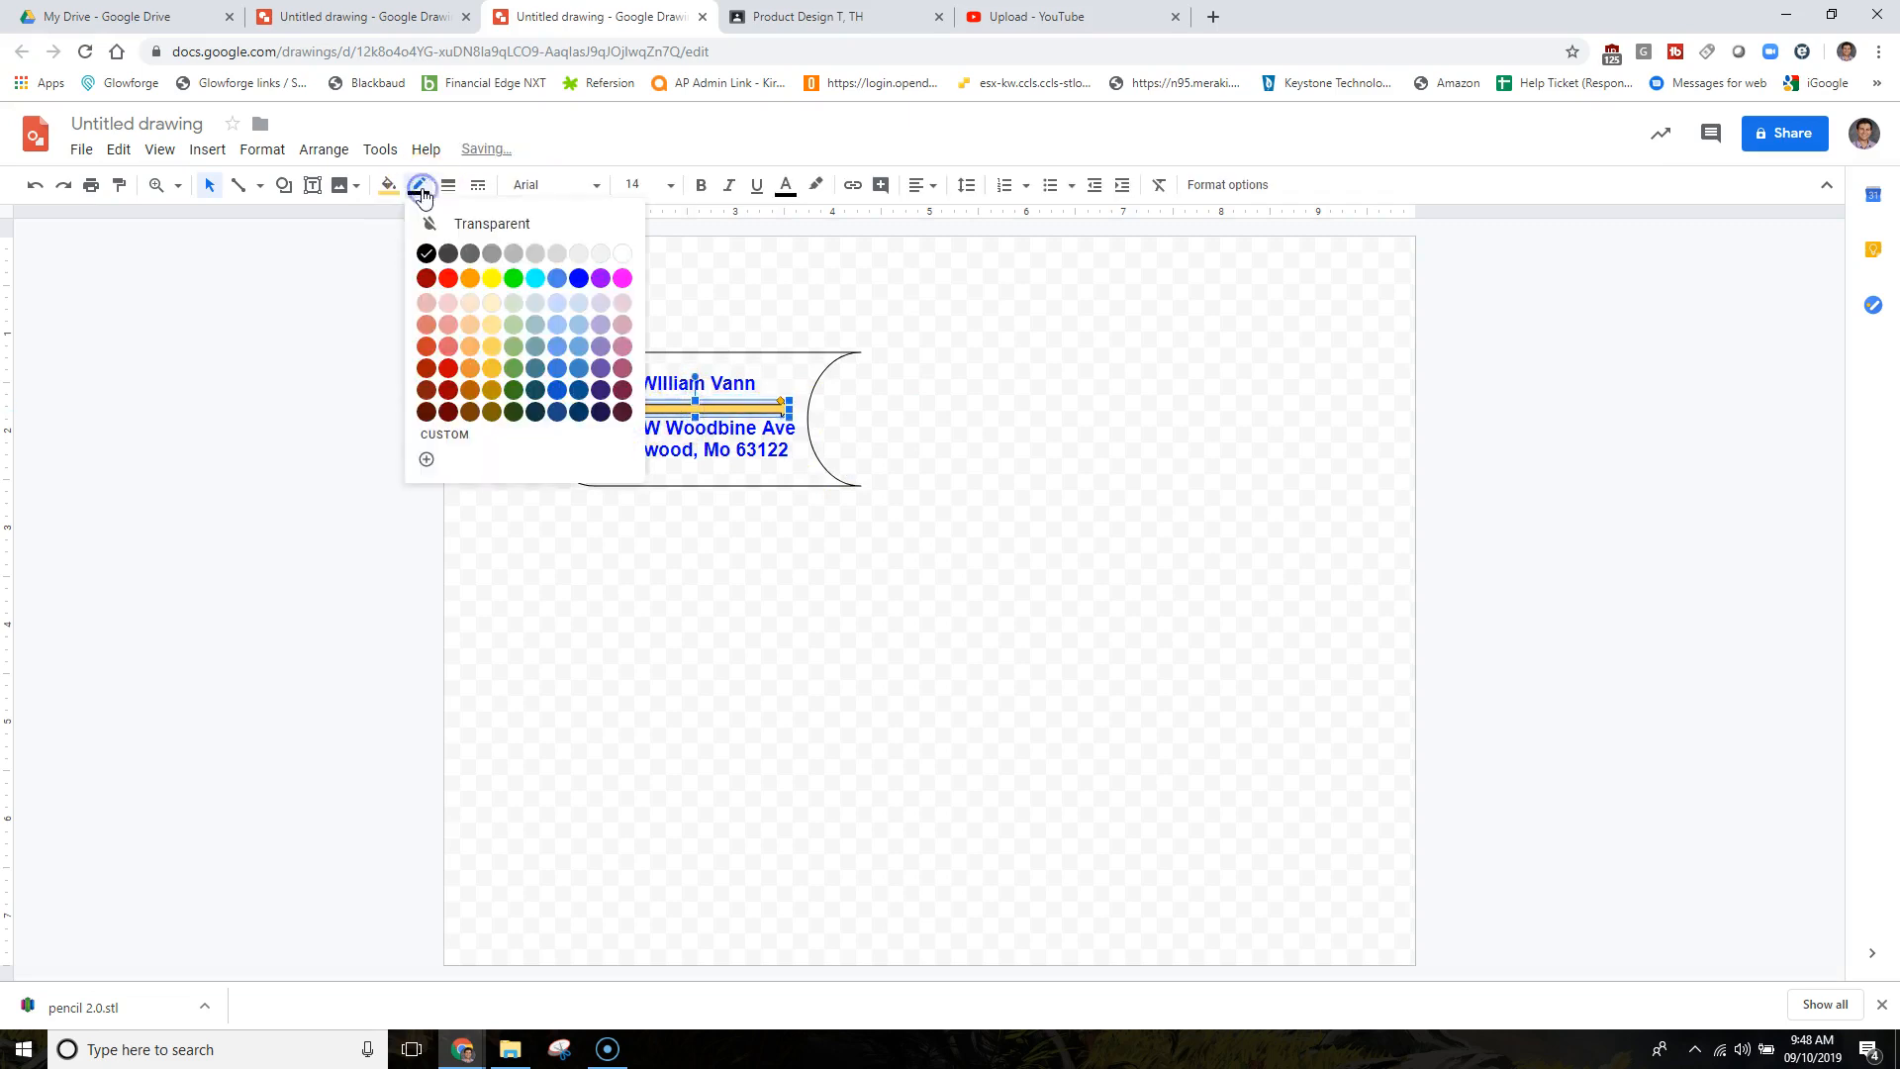
left_click(518, 379)
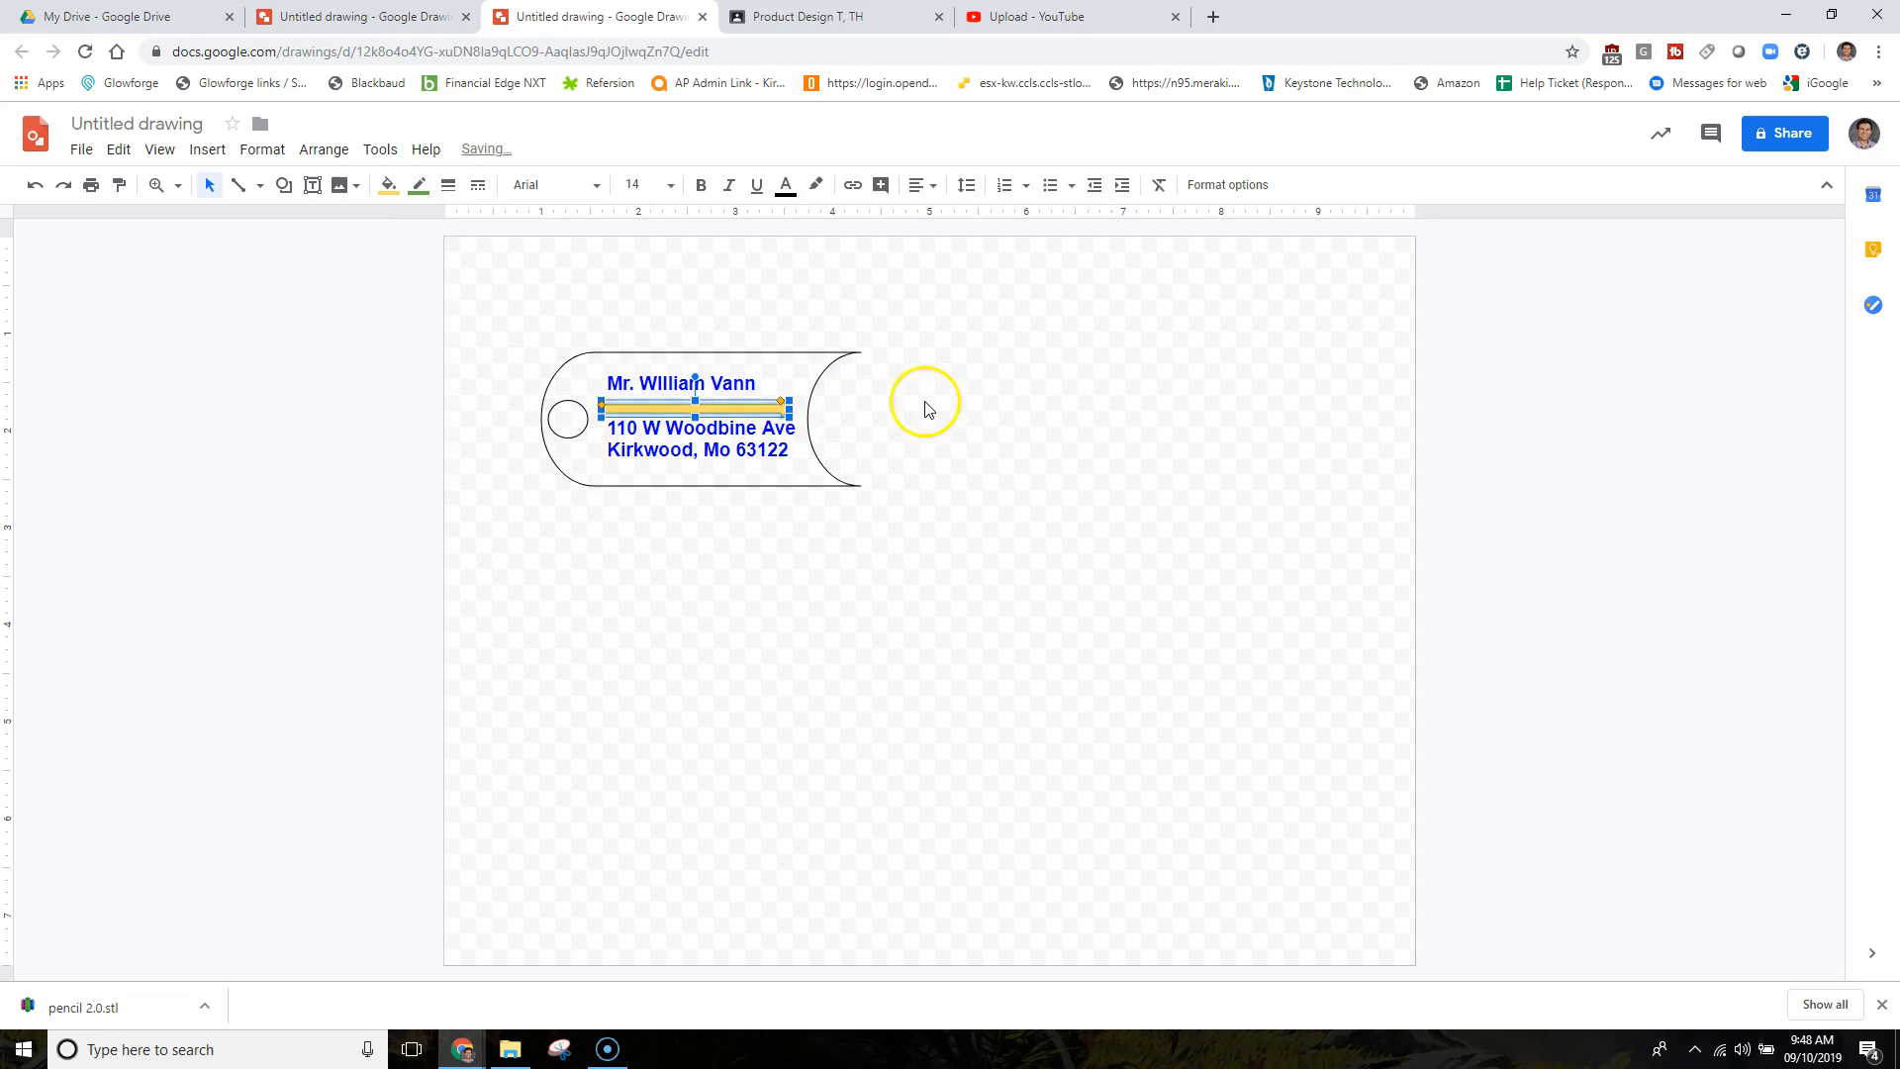
left_click(933, 404)
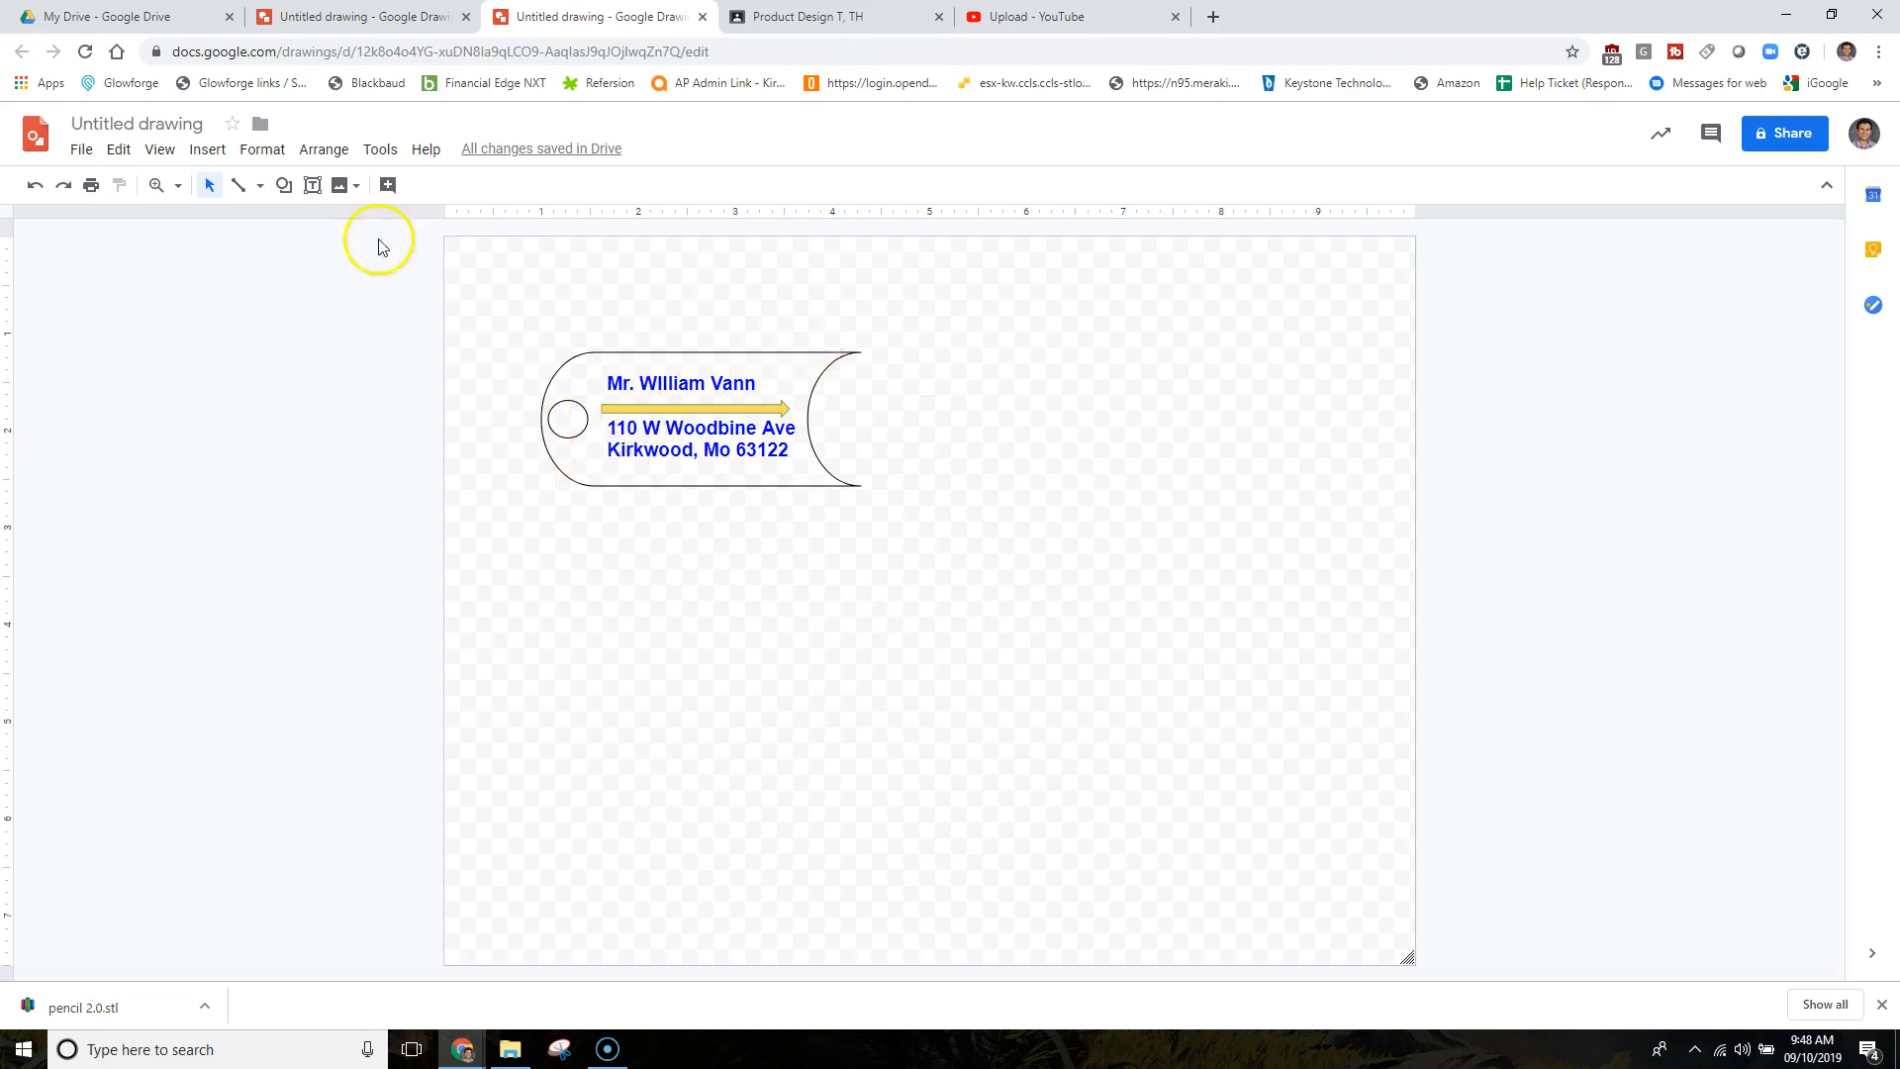
Download the tag drawing as Scalable Vector Graphics, Untitled drawing.svg.
left_click(83, 150)
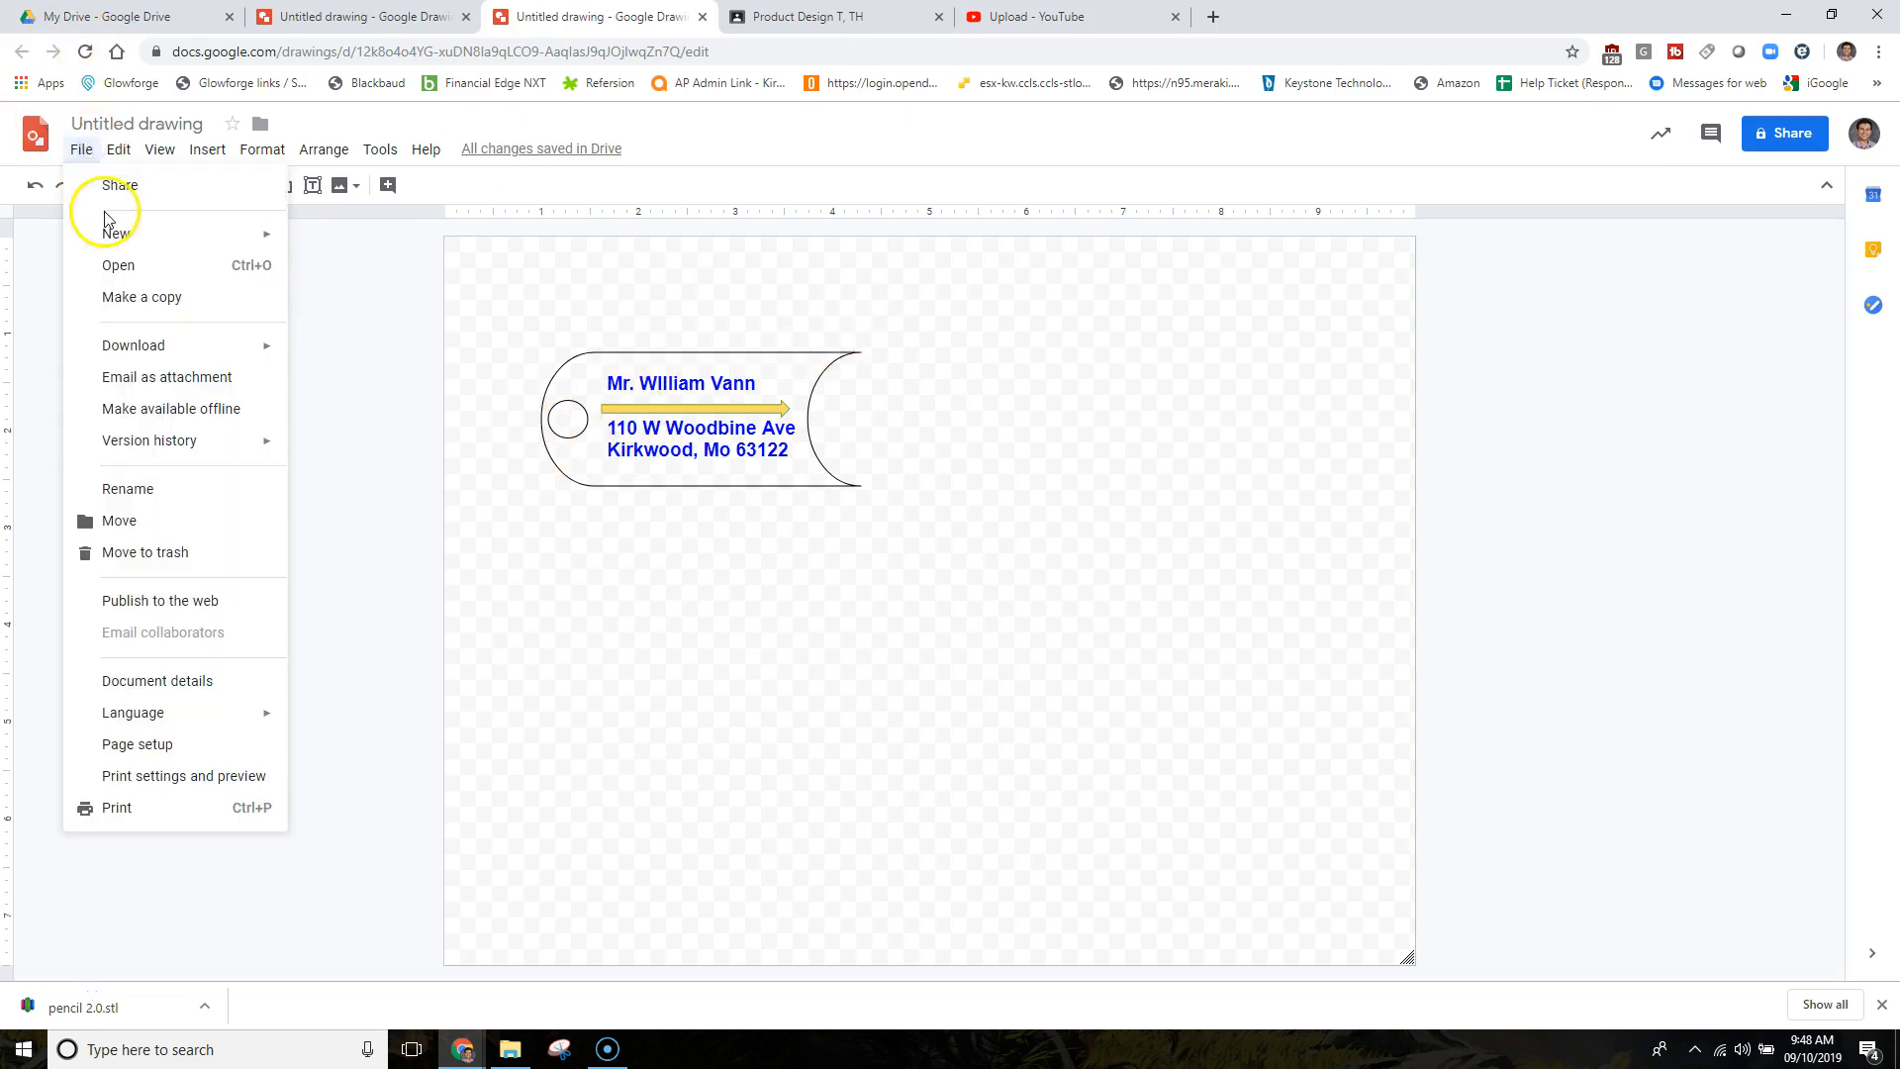
mouse_move(254, 348)
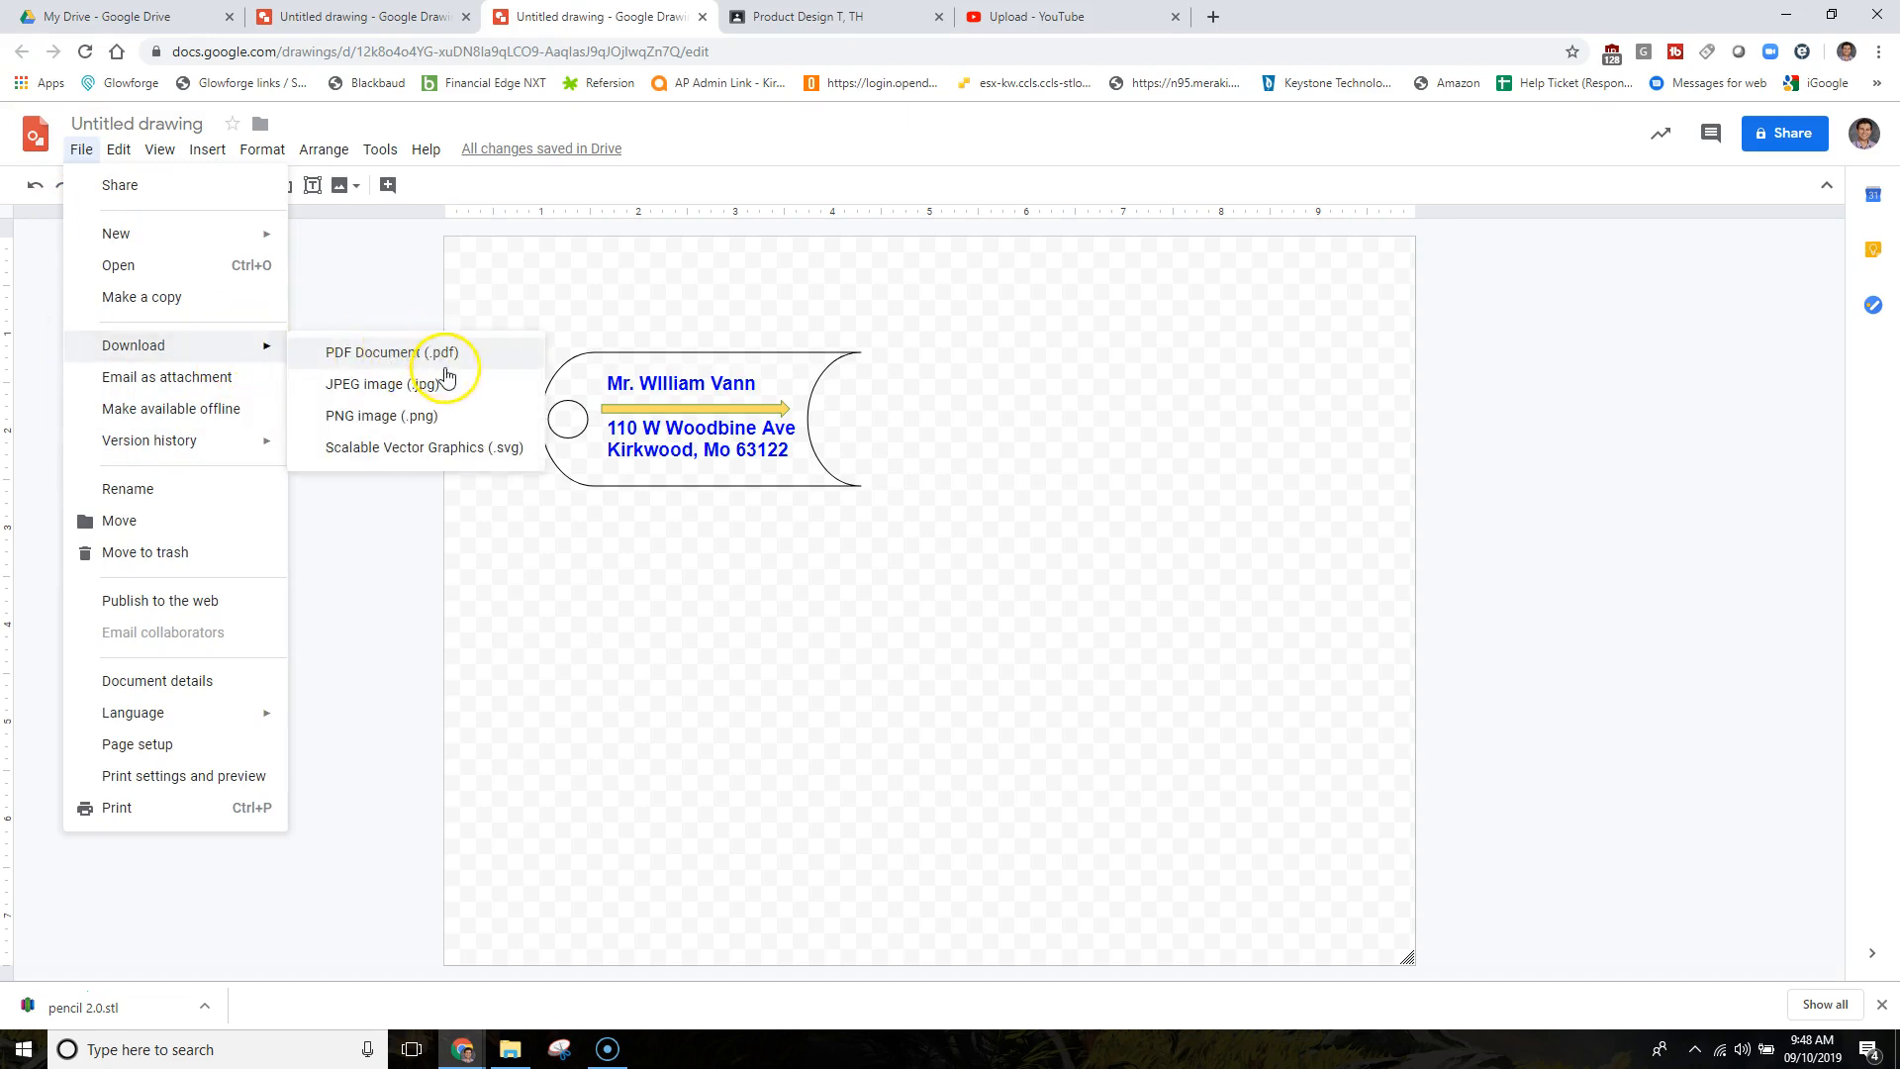
left_click(465, 451)
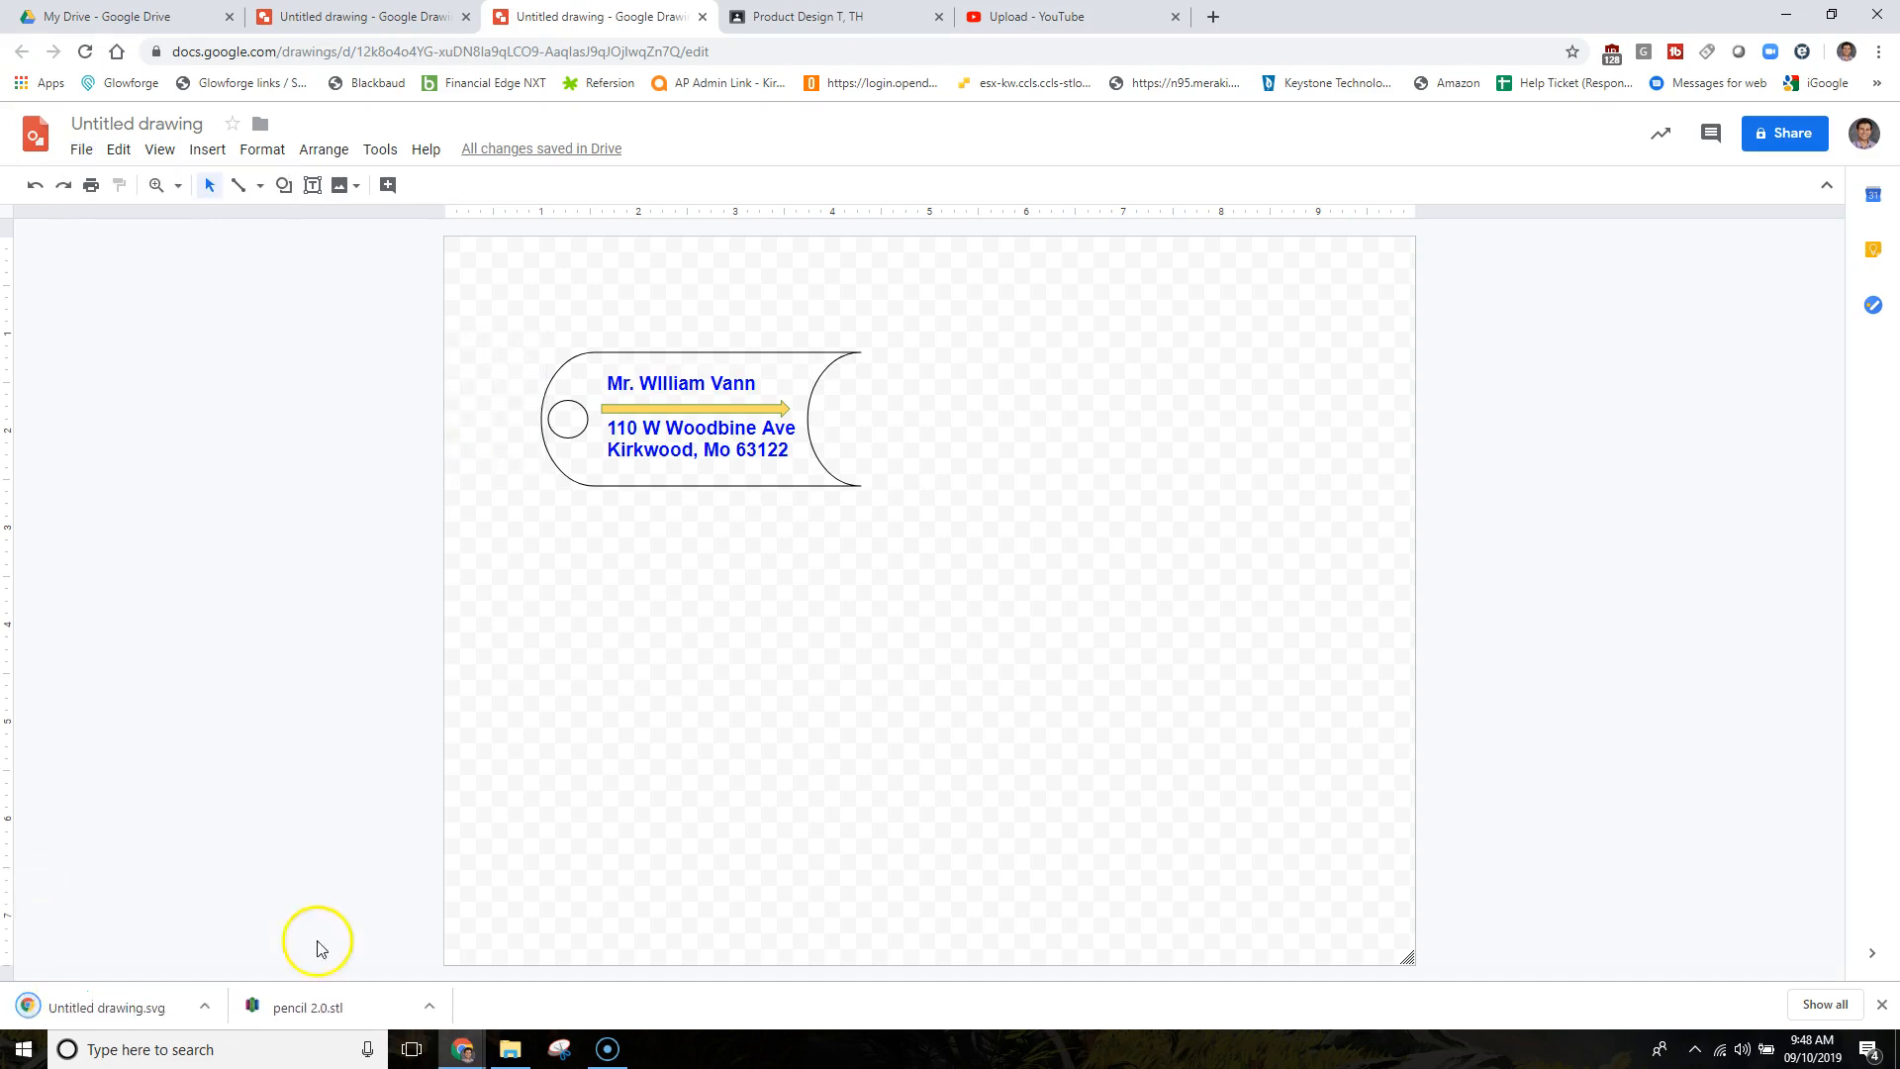
left_click(1219, 17)
Sign in at app.glowforge.com and drag the downloaded SVG in to upload it.
type("glowforge.com")
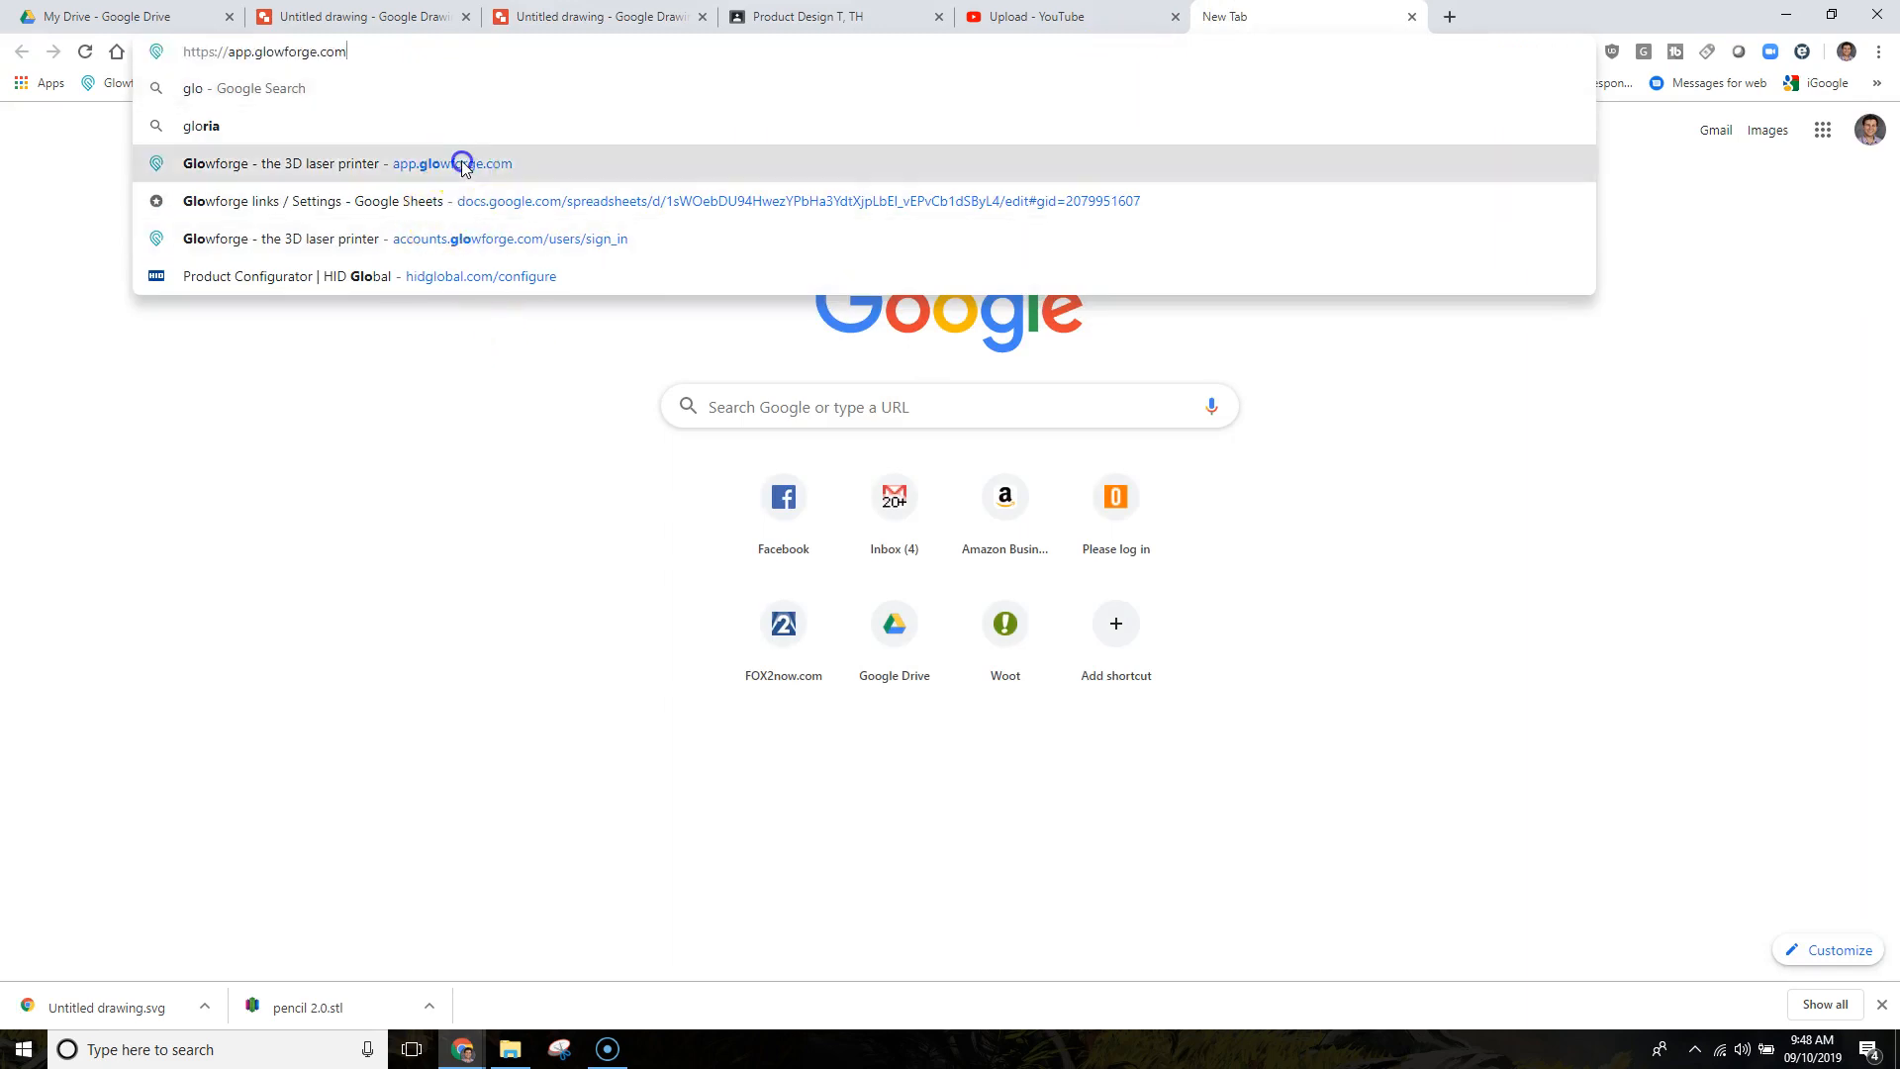
left_click(462, 164)
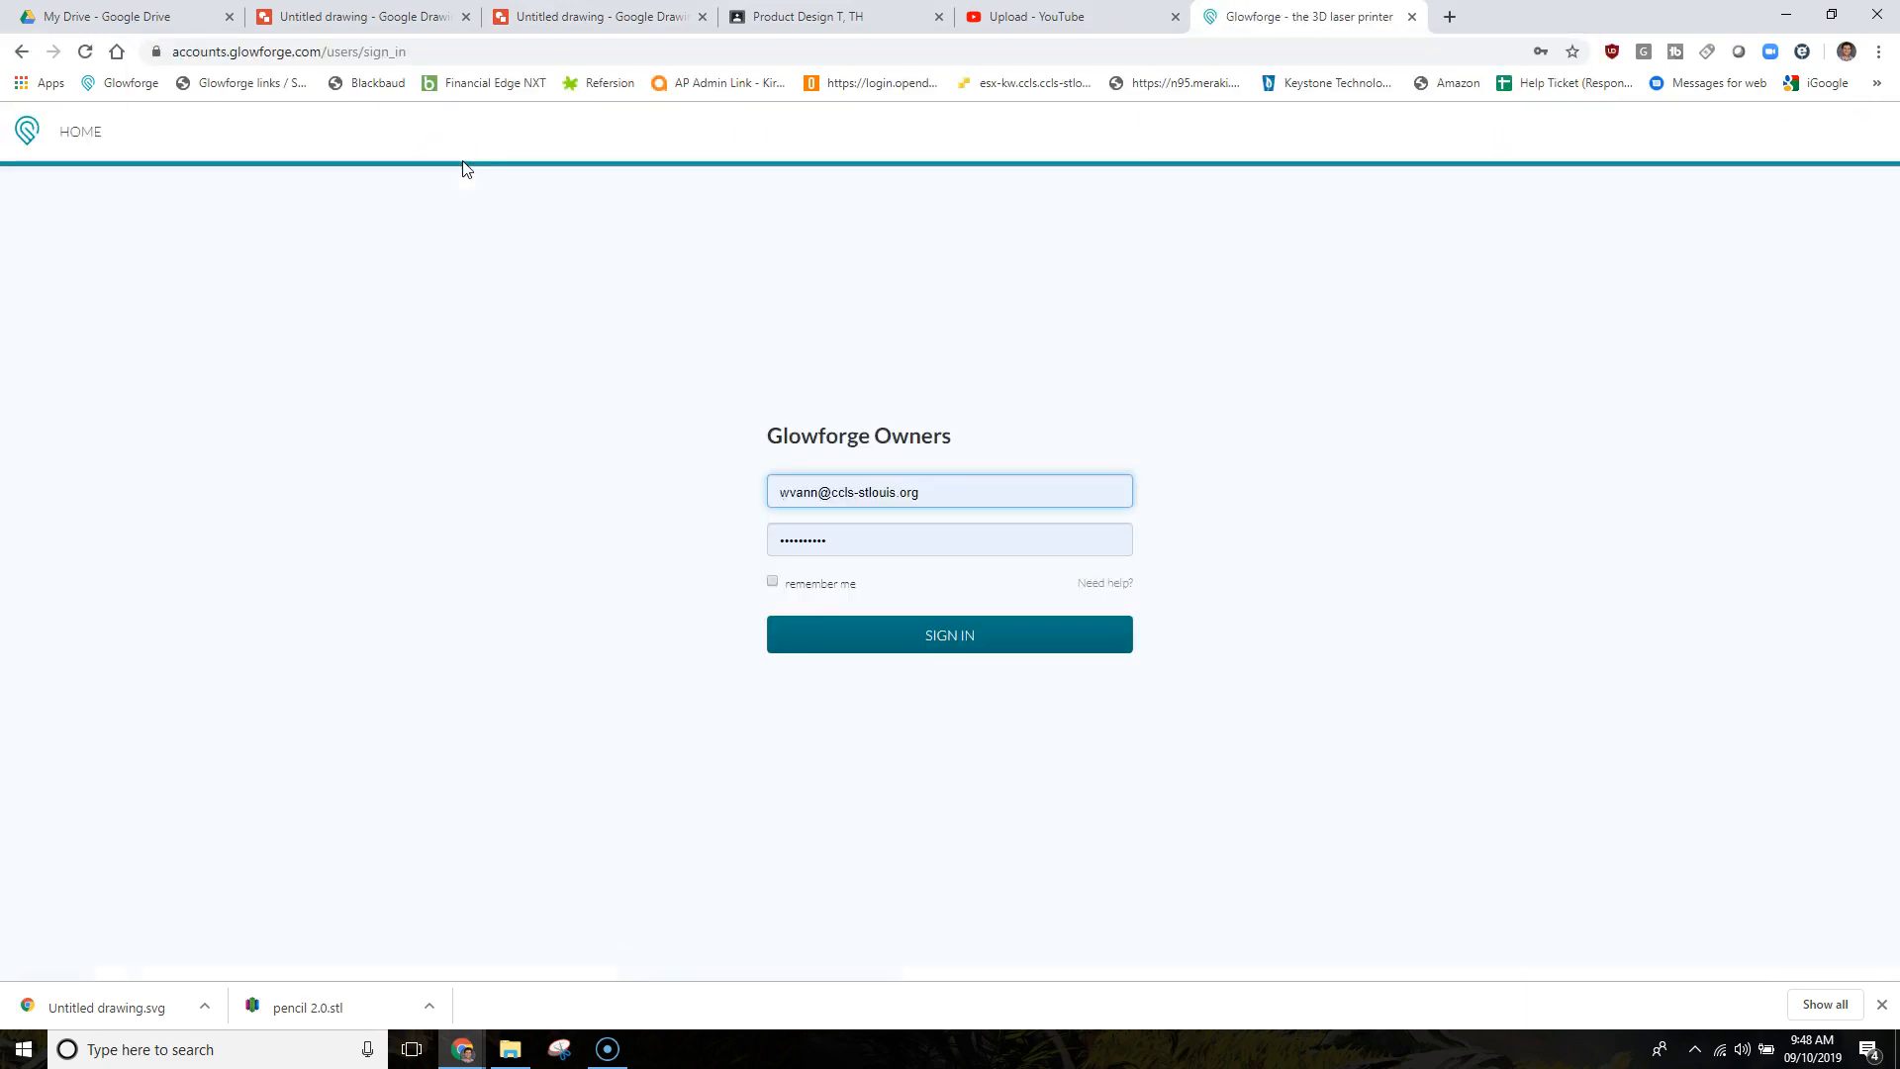
left_click(921, 638)
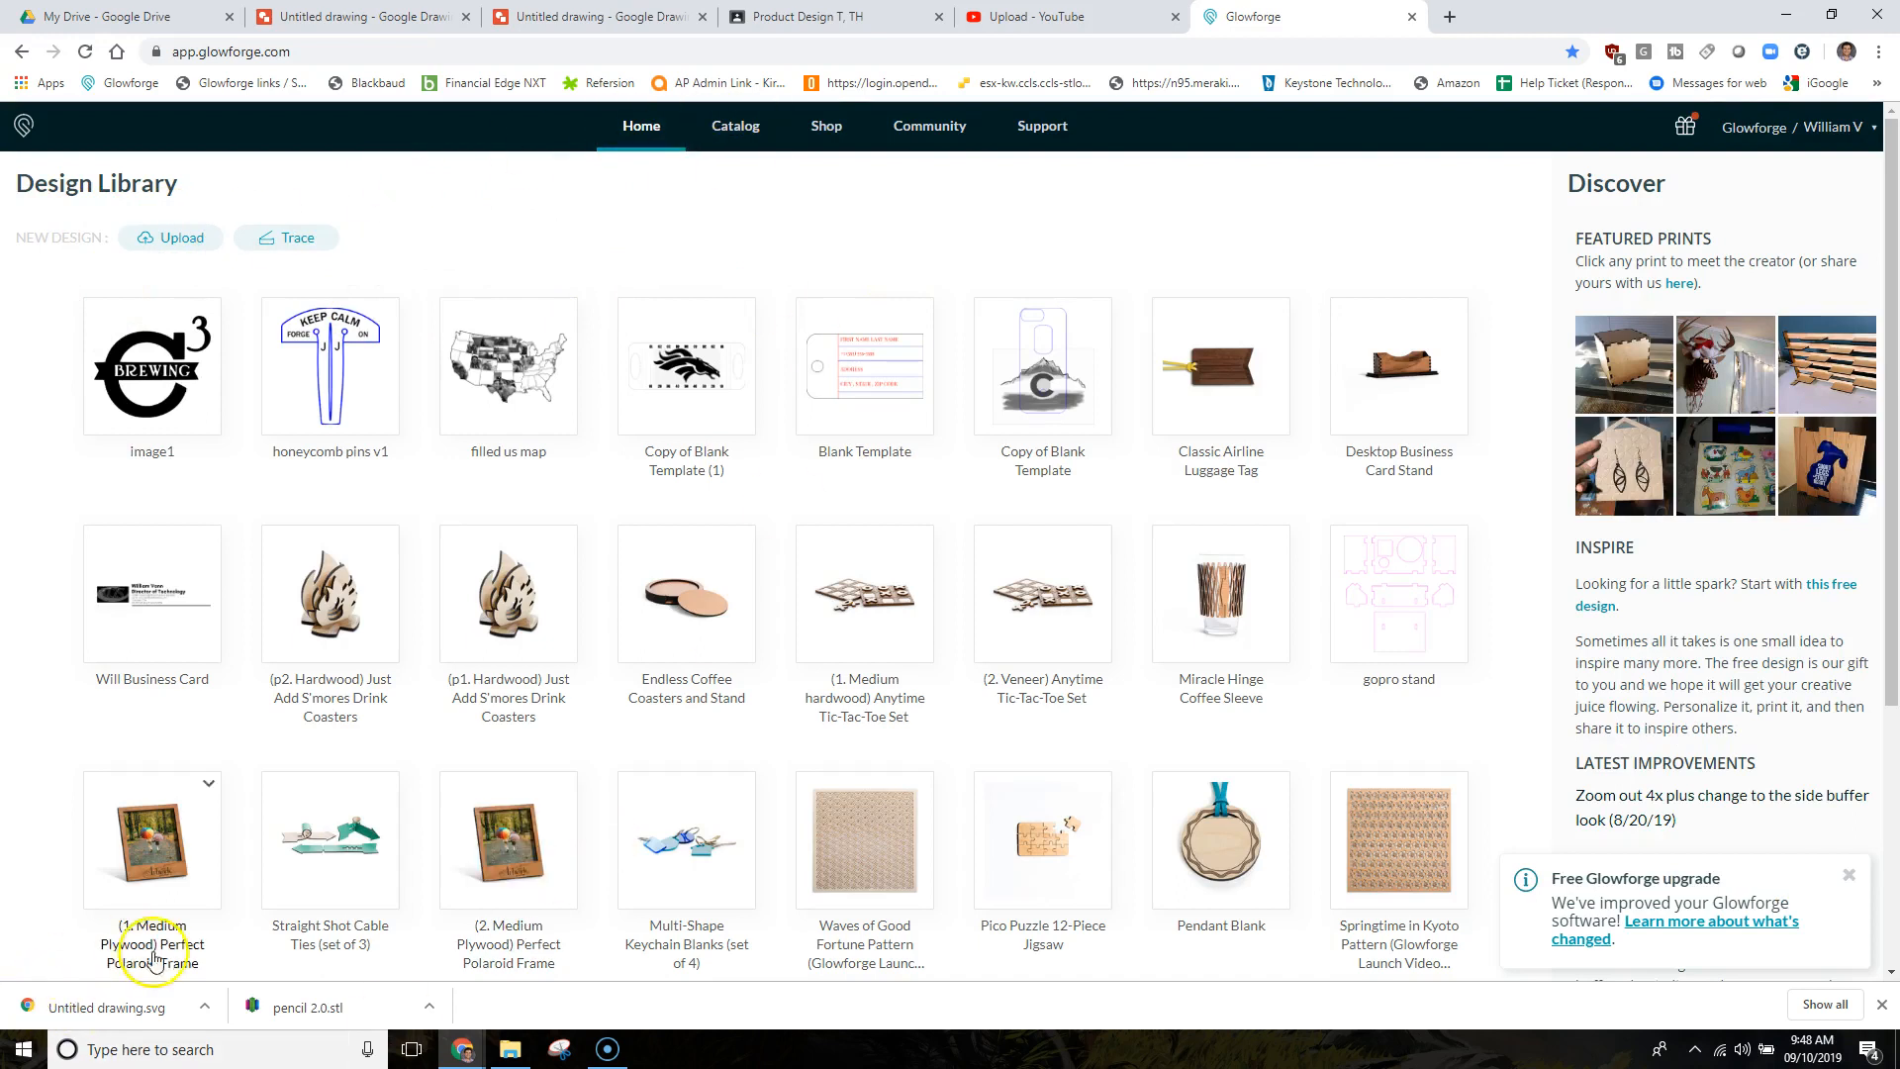
mouse_move(119, 1001)
left_mouse_down()
mouse_move(627, 433)
mouse_move(608, 418)
left_mouse_up()
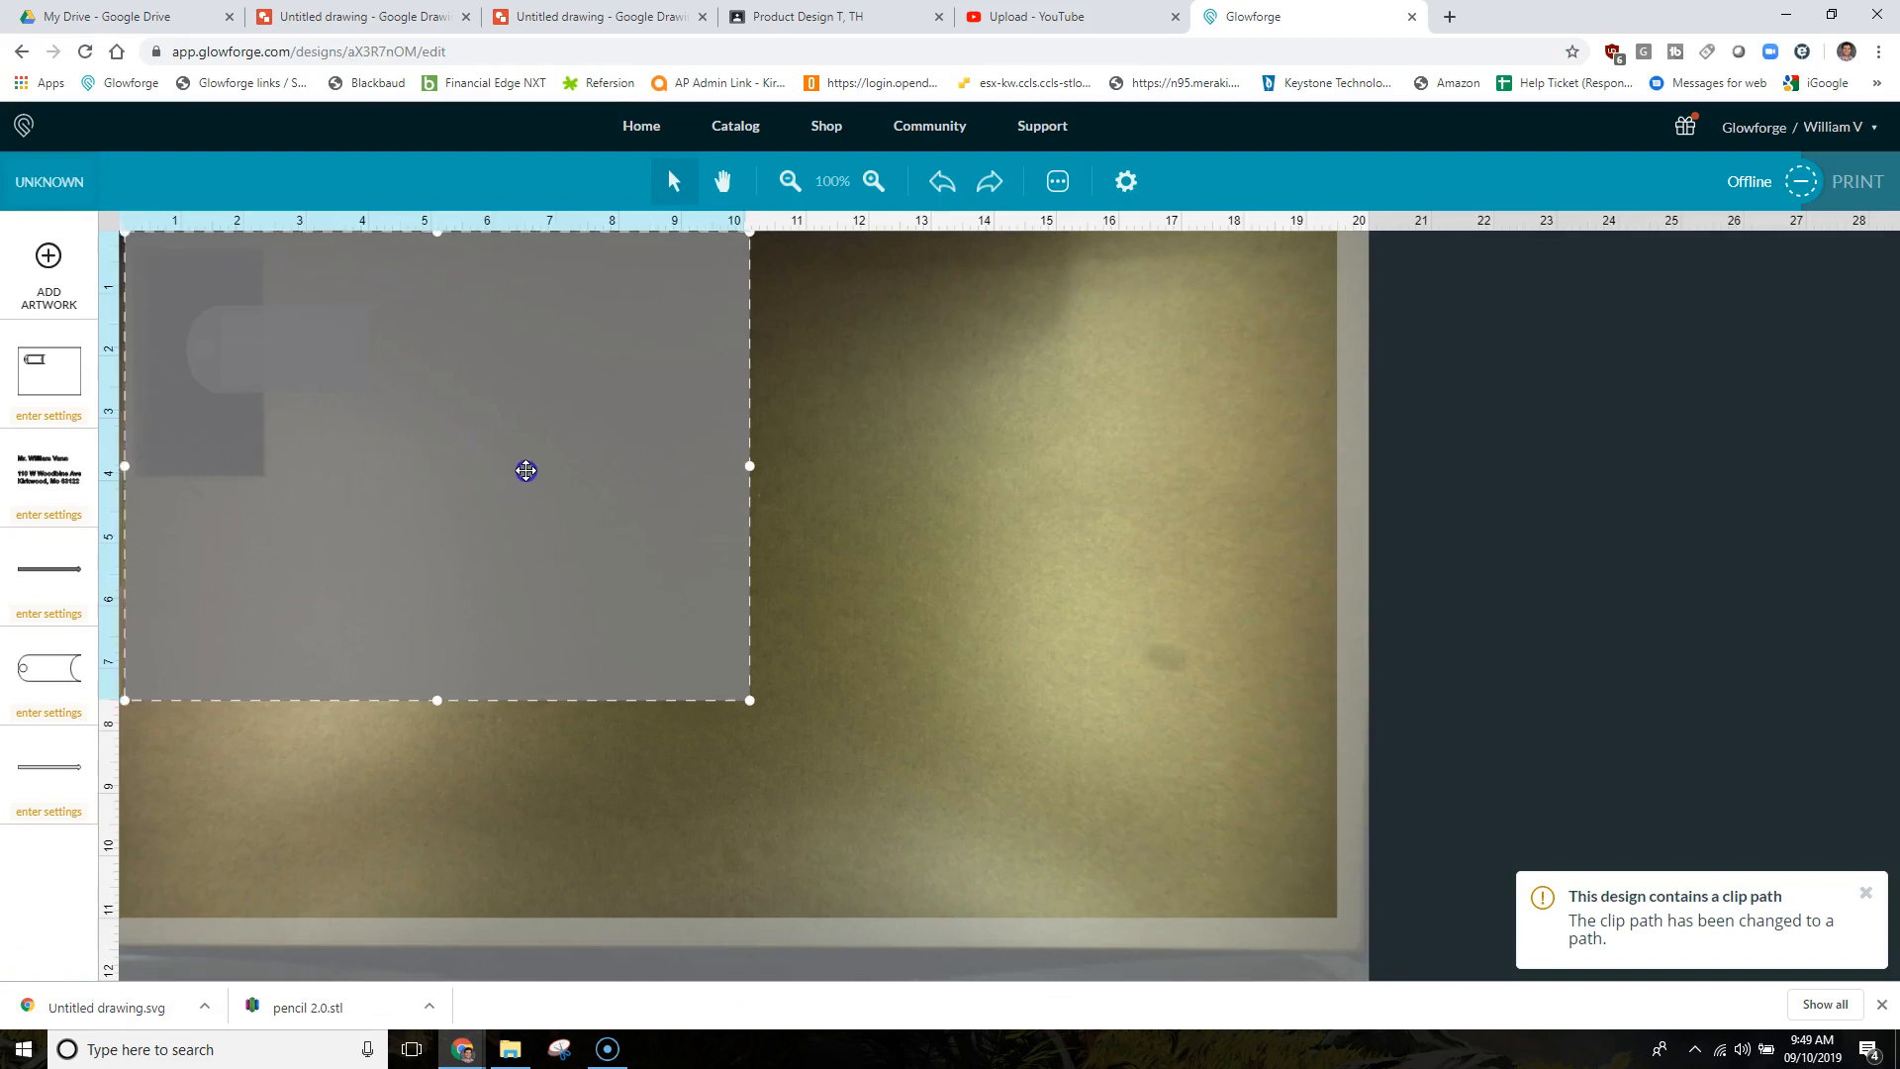
Move the uploaded SVG tag artwork further onto the Glowforge bed.
left_click_drag(525, 471, 711, 486)
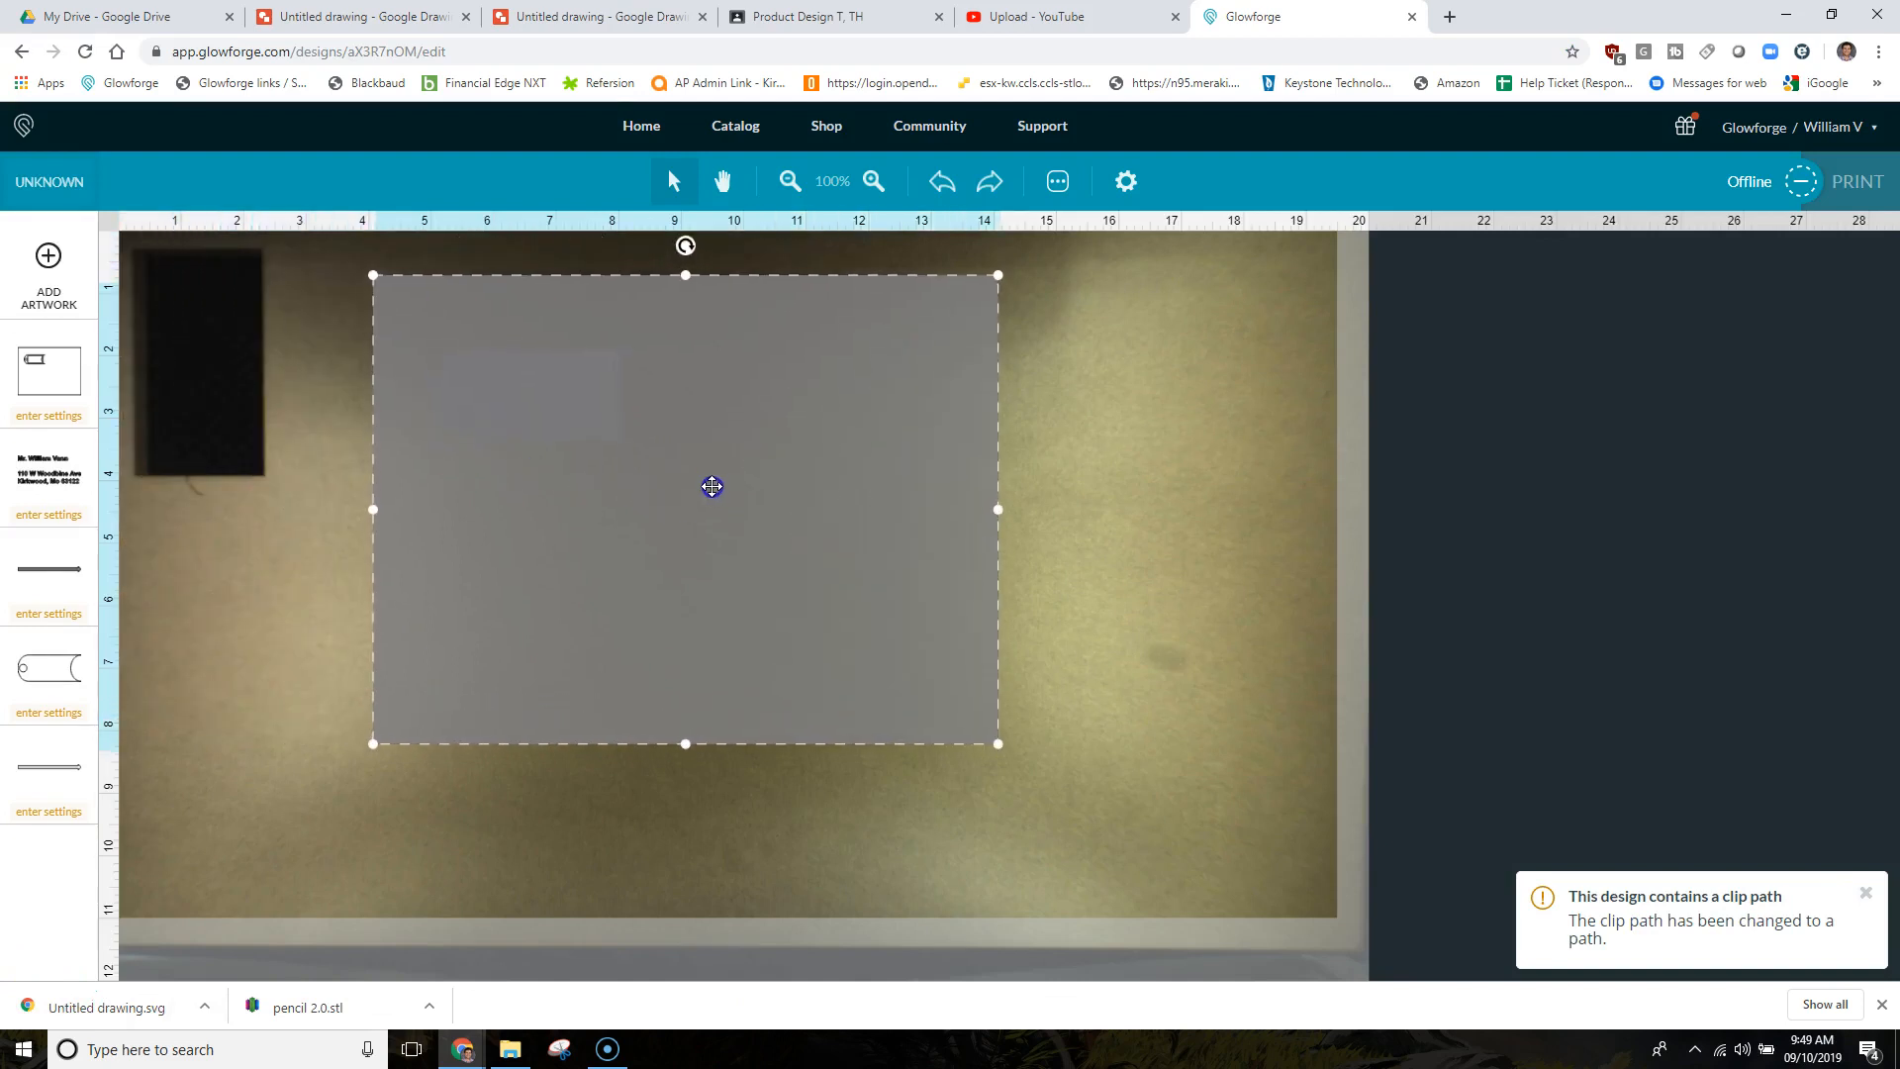
left_click(1022, 551)
left_click(697, 432)
left_click(680, 497)
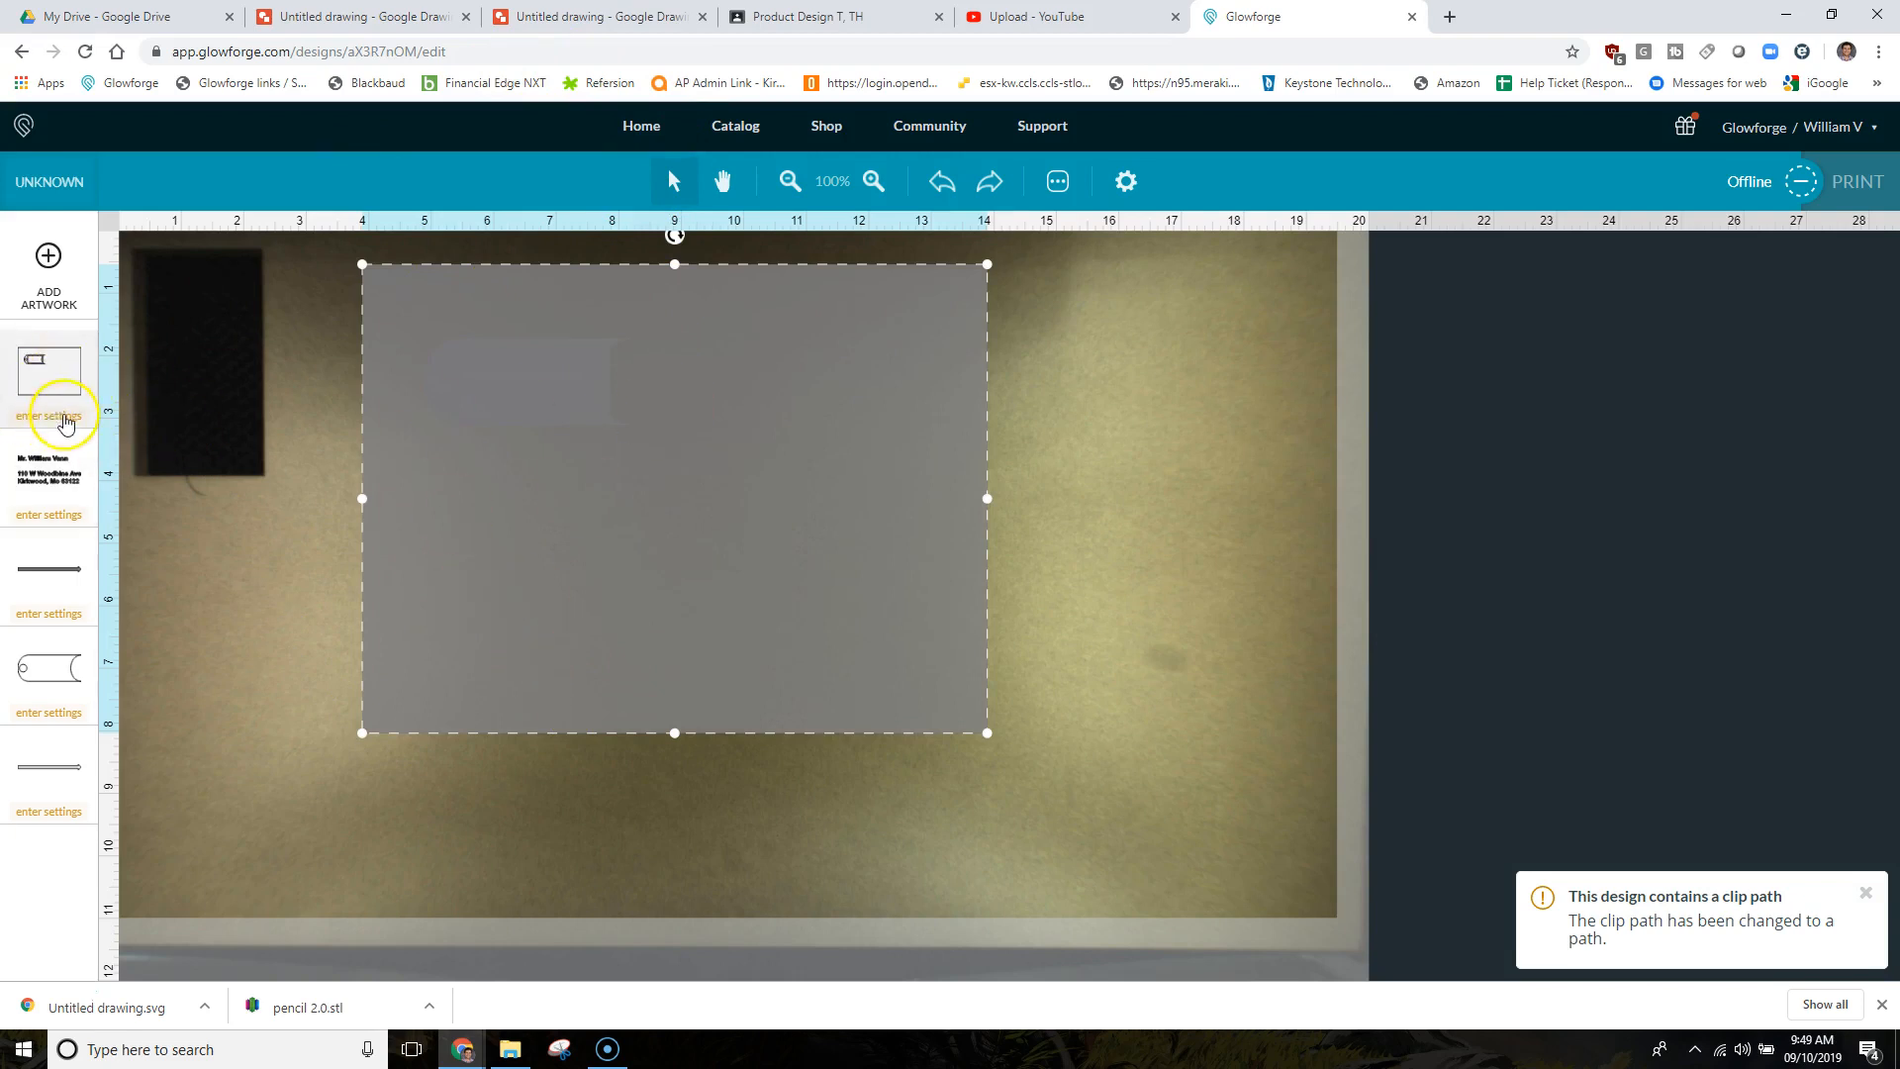
Set the first layer to Ignore, then delete the artwork so the bed is empty.
left_click(55, 417)
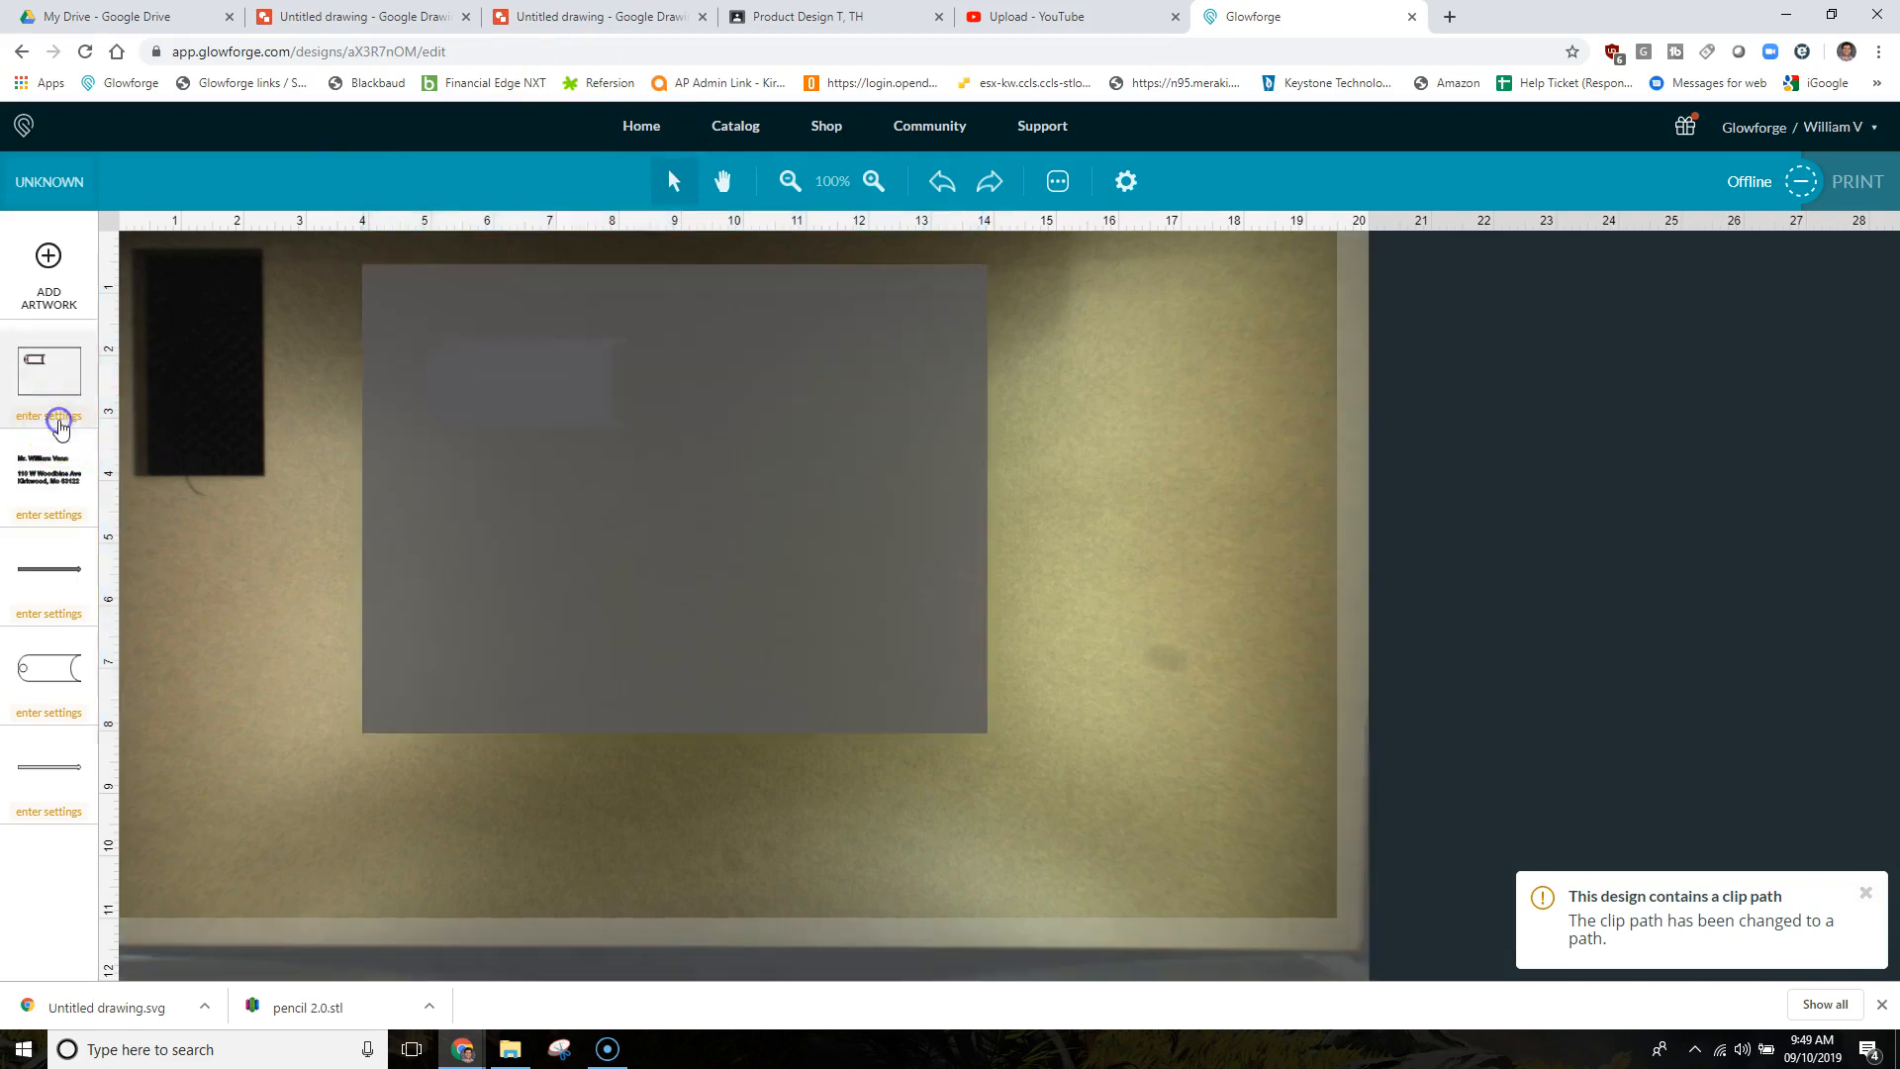
left_click(369, 245)
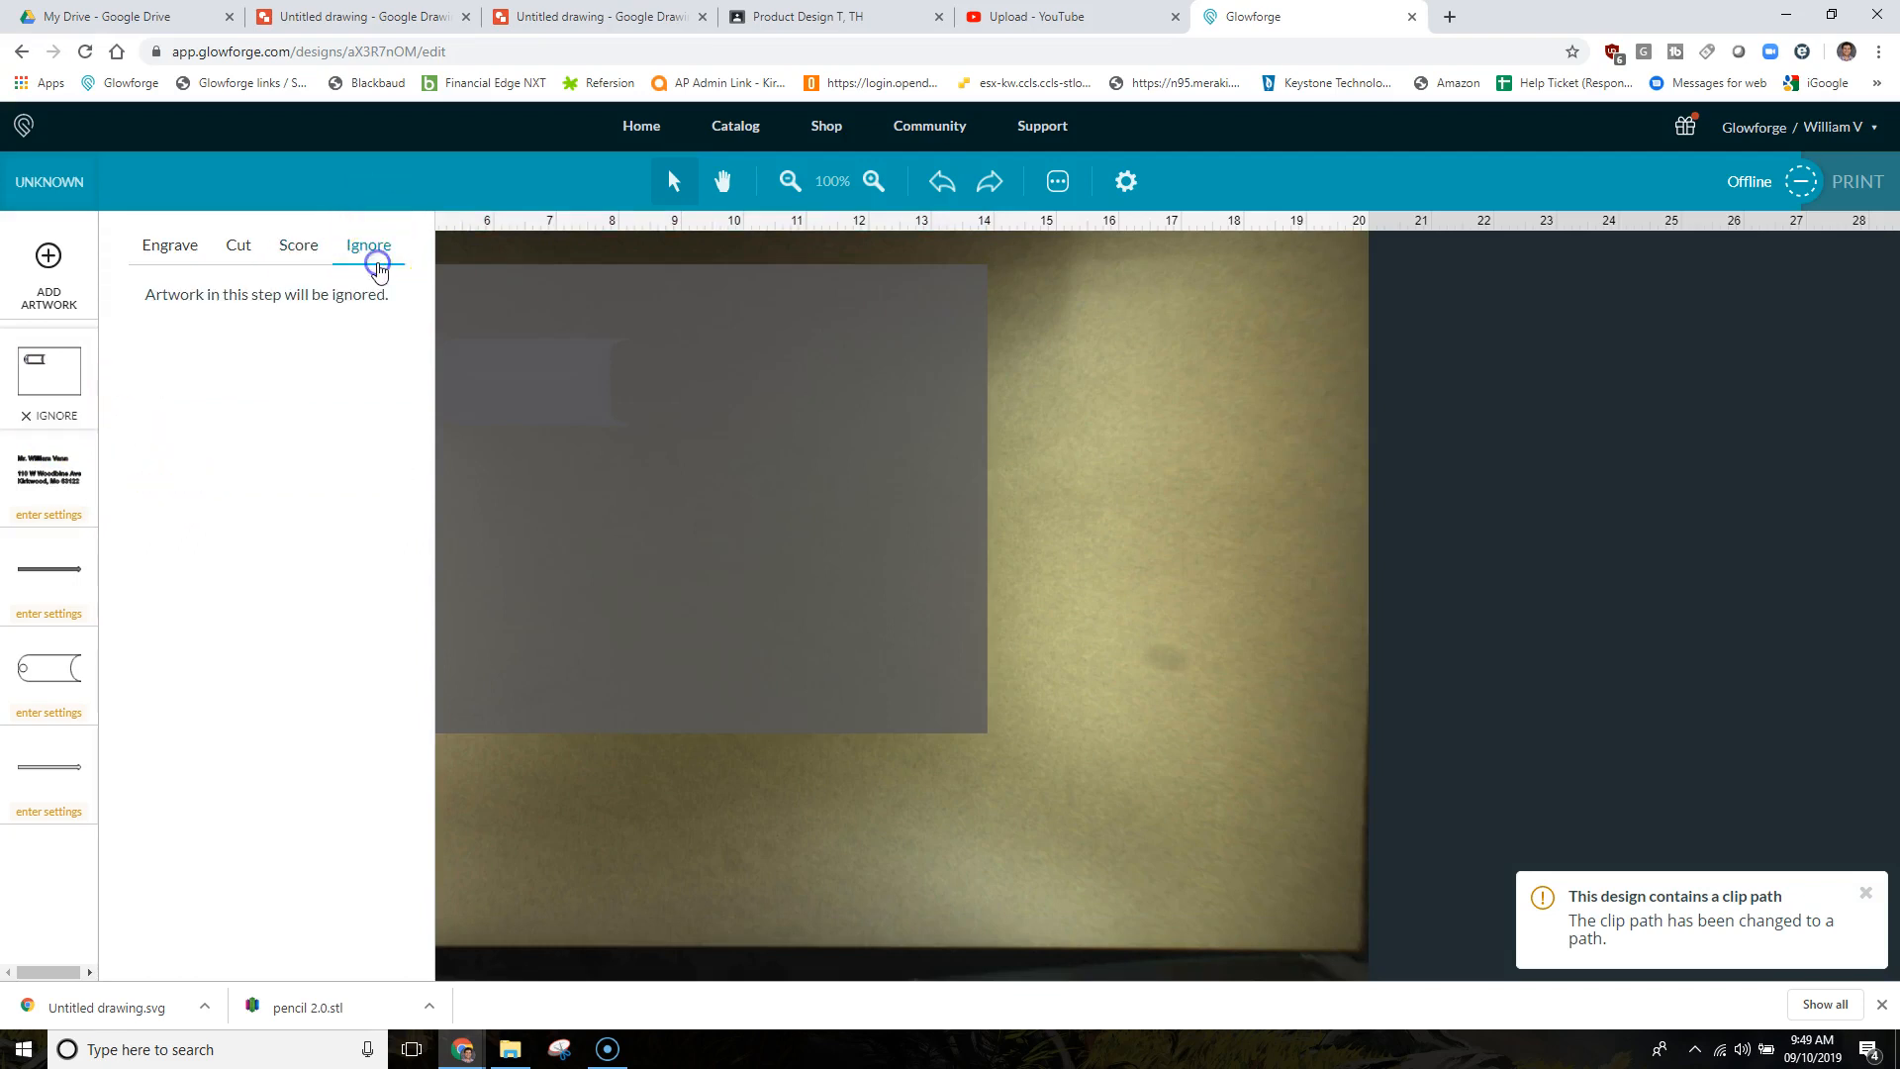
left_click(1041, 617)
left_click(49, 396)
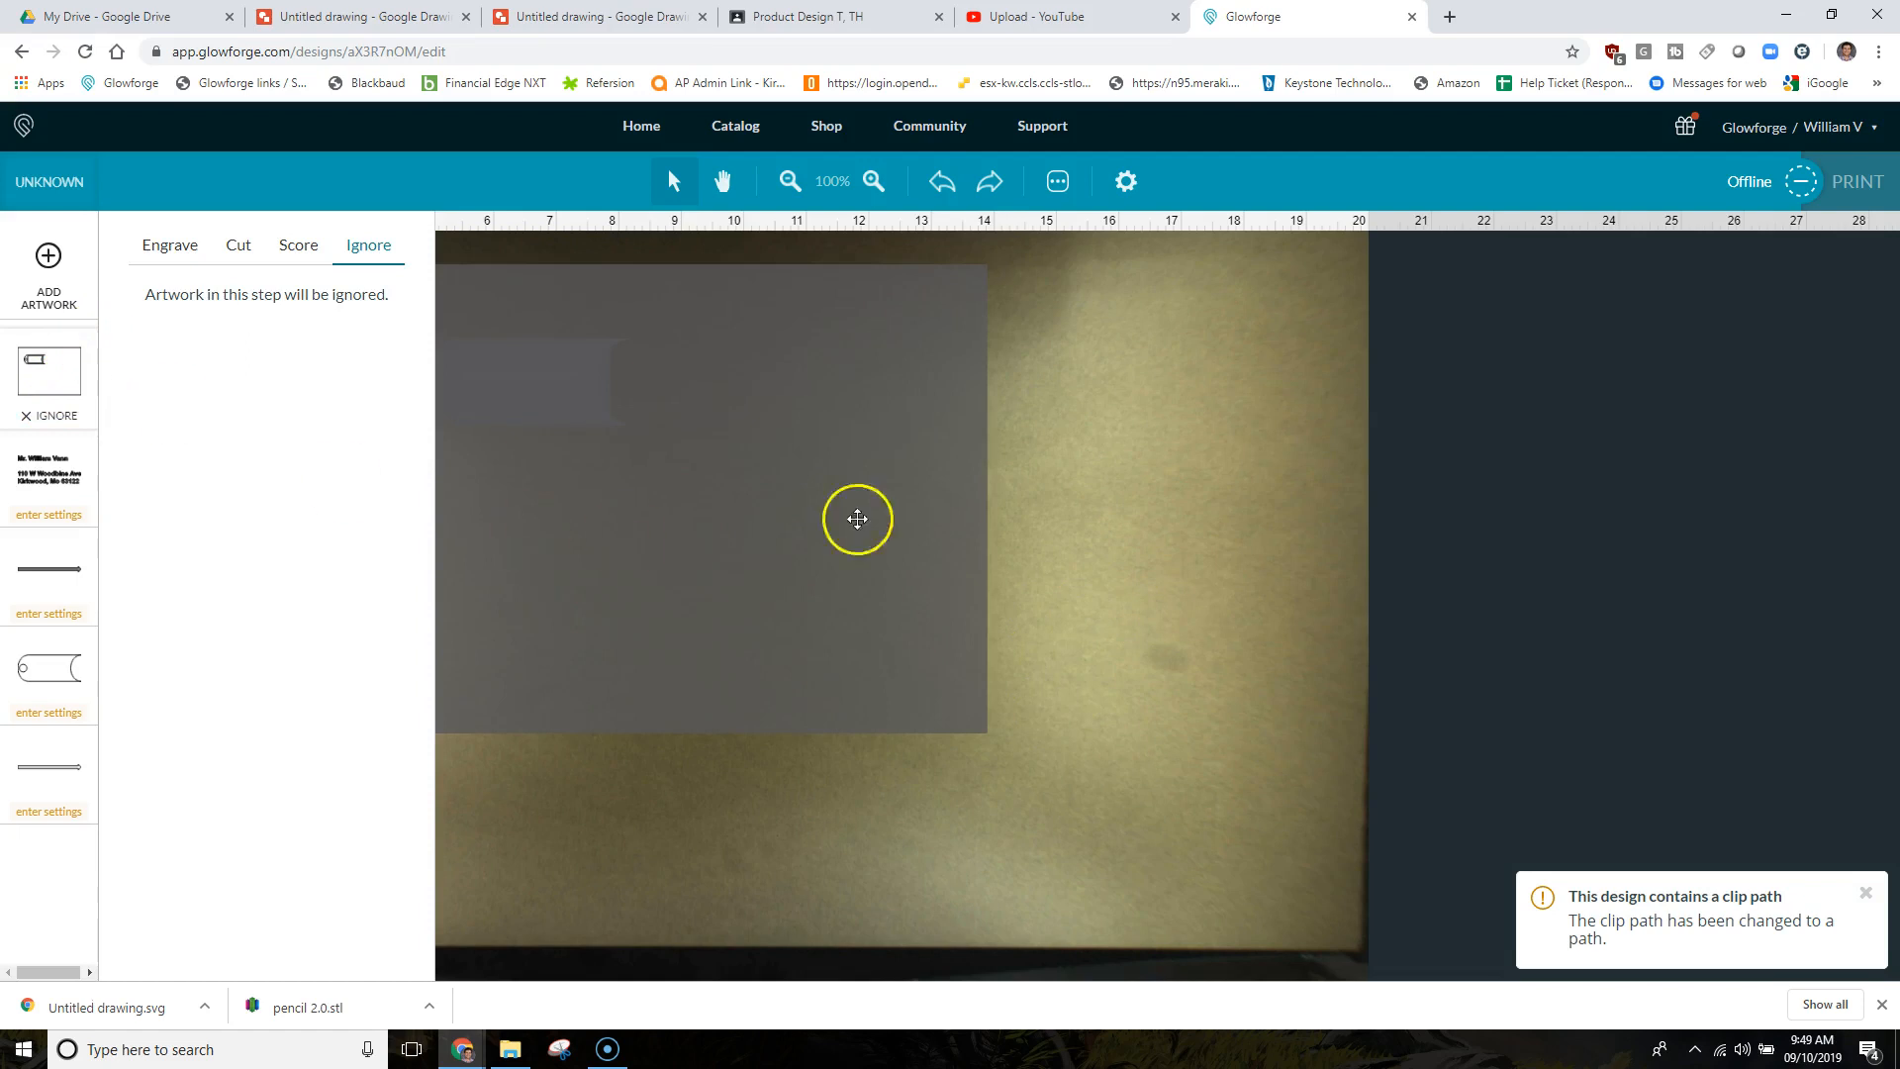
left_click(870, 514)
left_click(891, 511)
key("Delete")
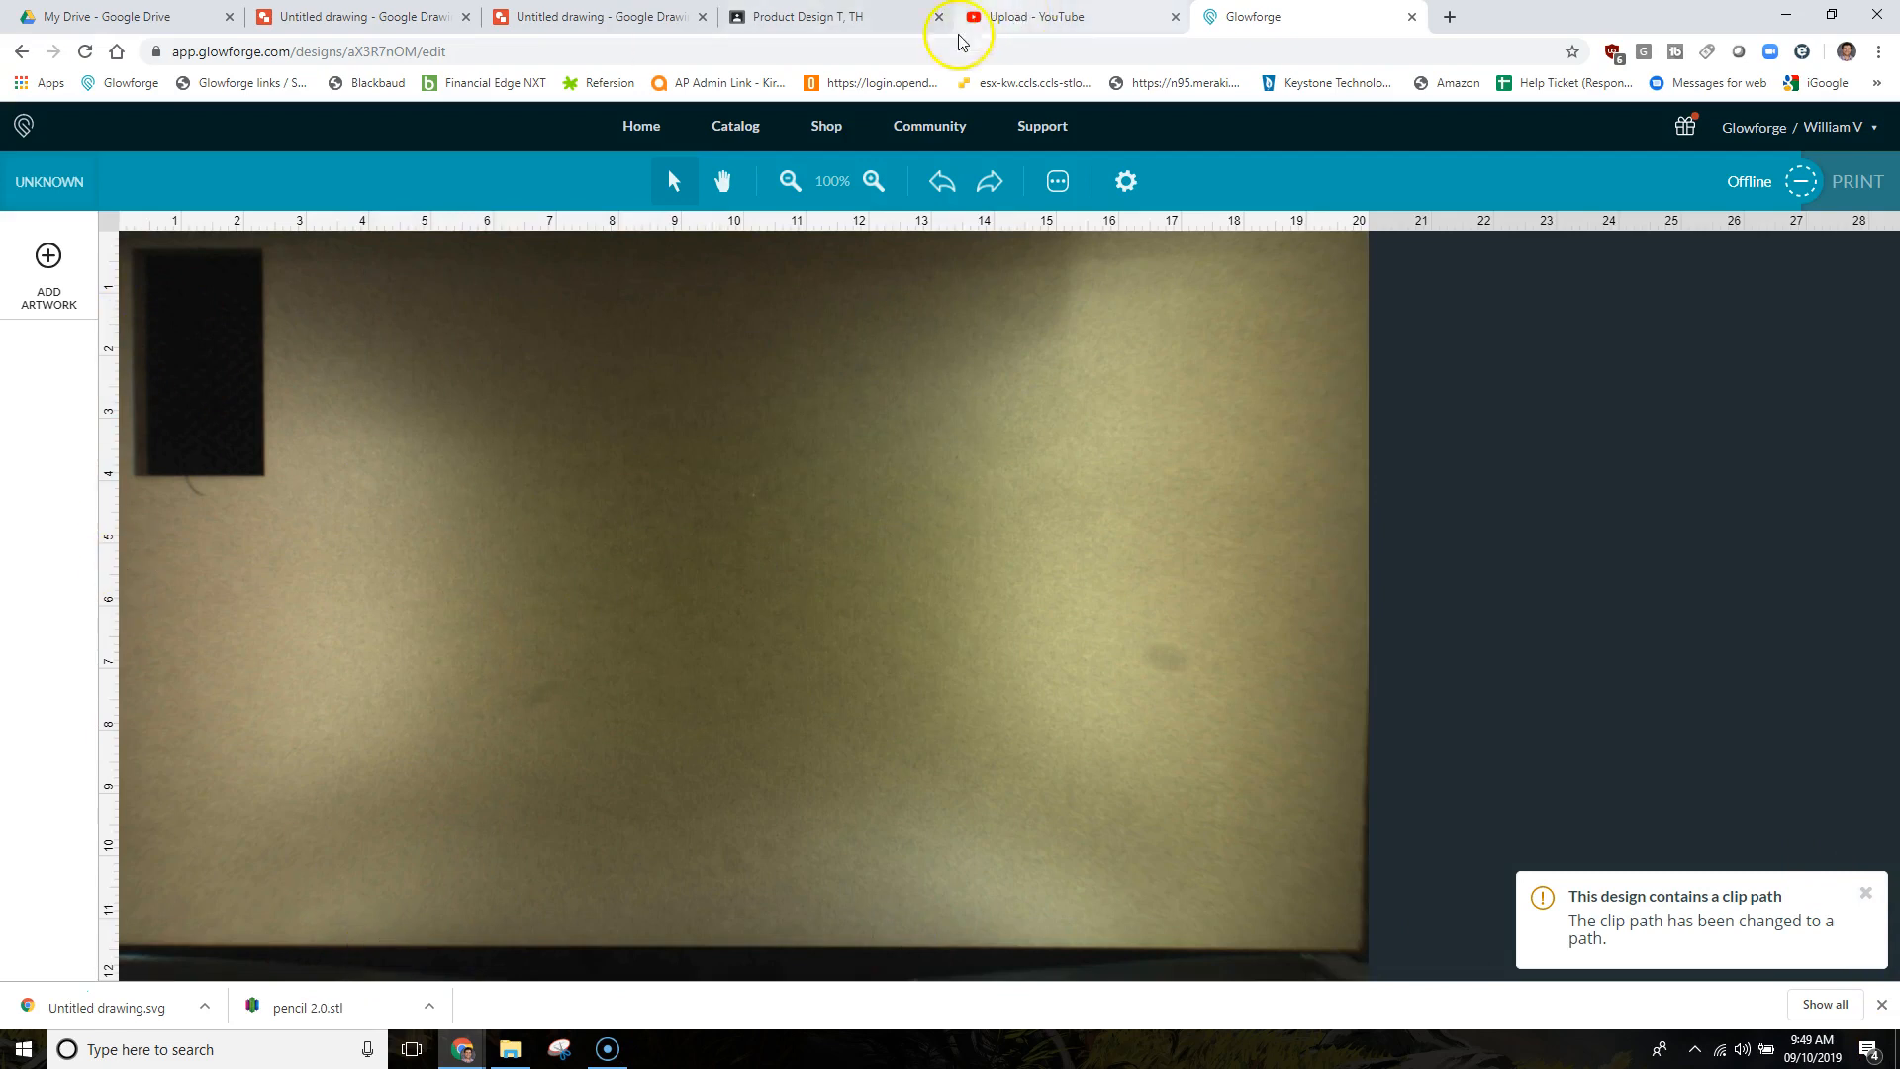
Download the tag drawing as a PDF Document, then return to the Glowforge design.
left_click(623, 20)
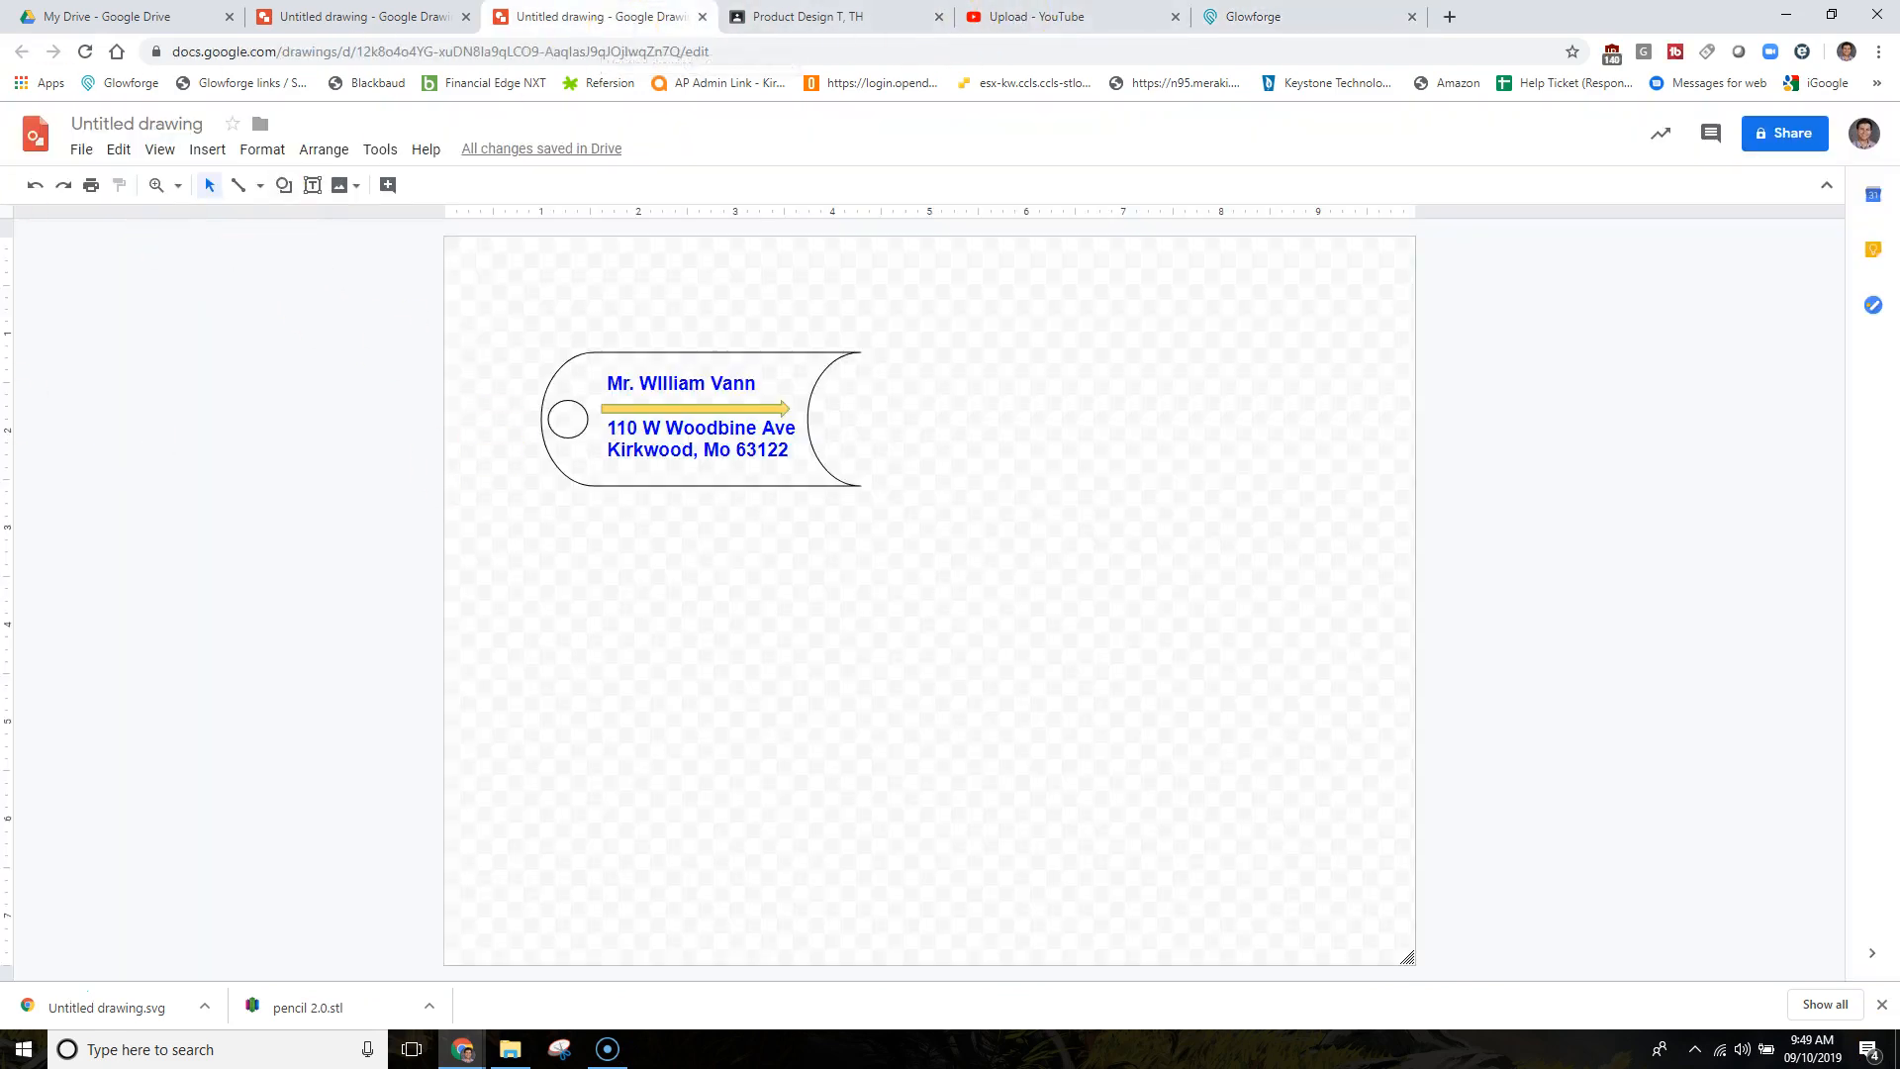
left_click(80, 147)
mouse_move(248, 348)
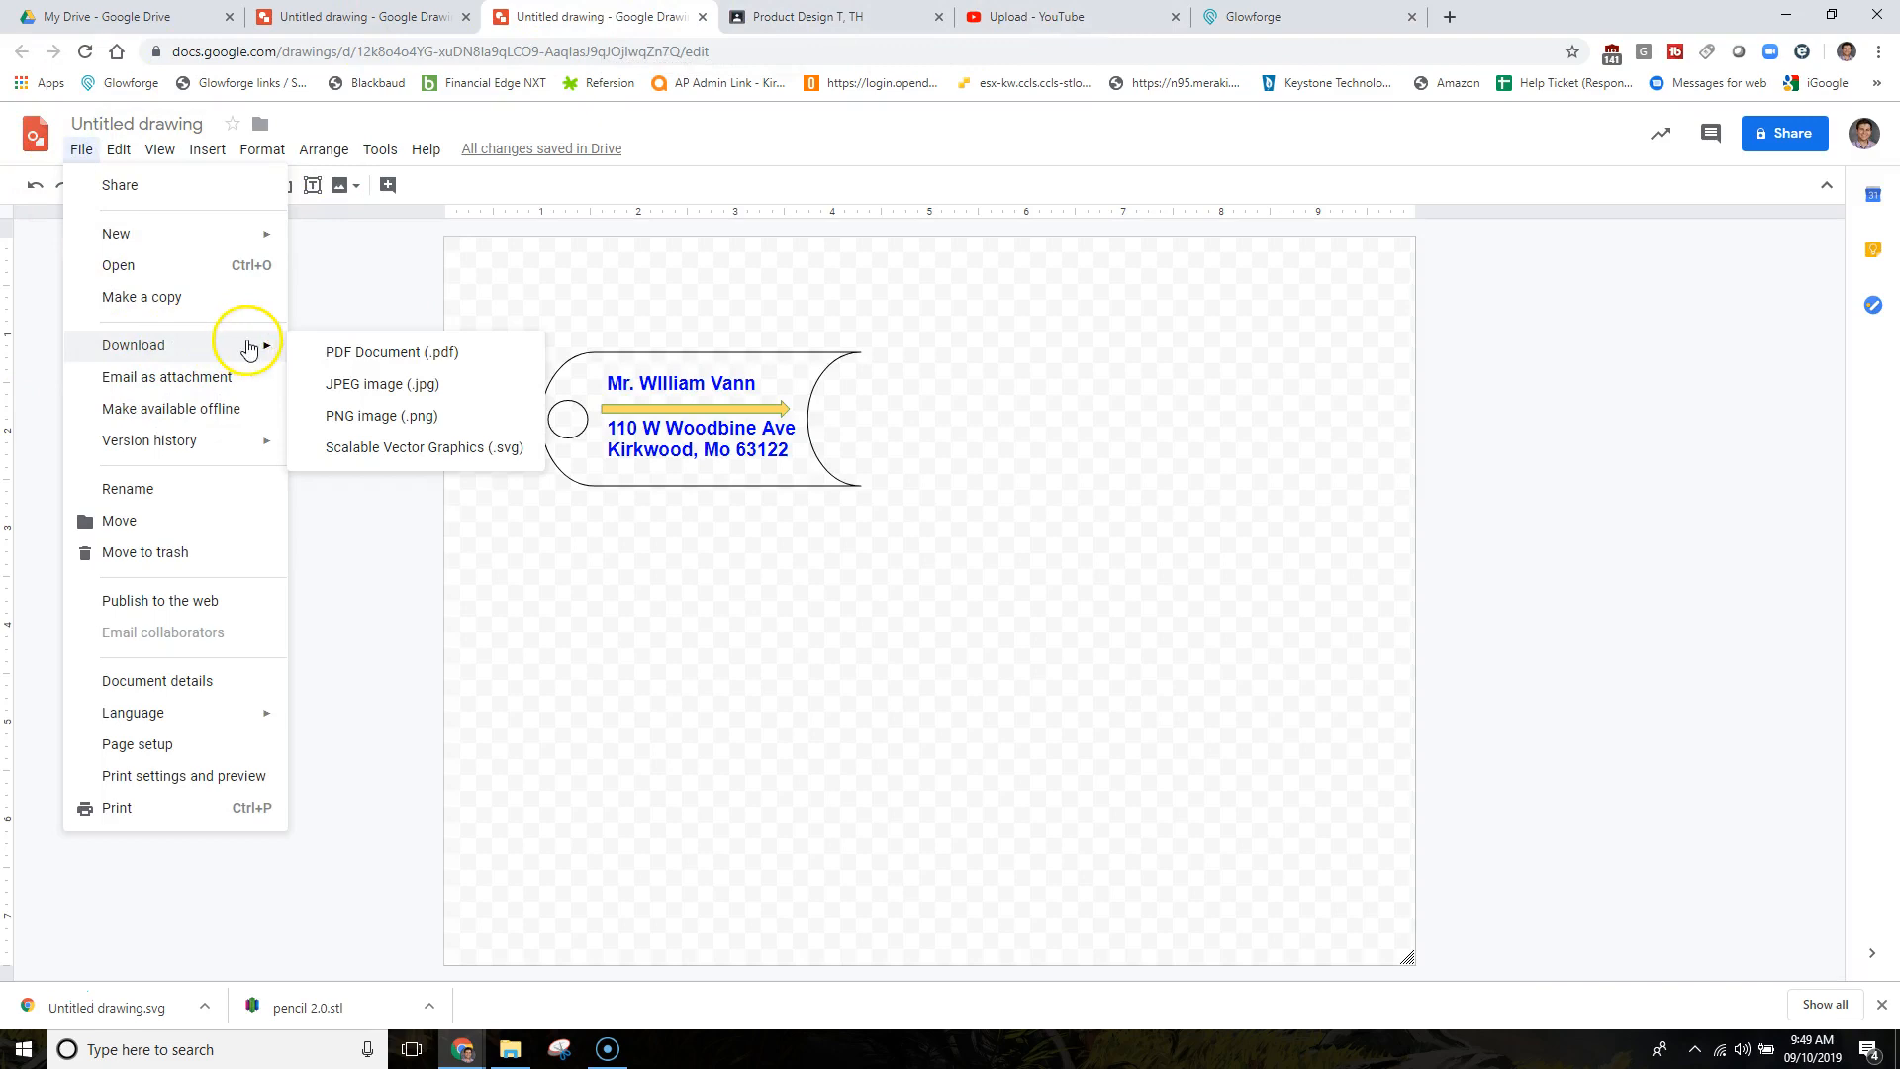
left_click(390, 351)
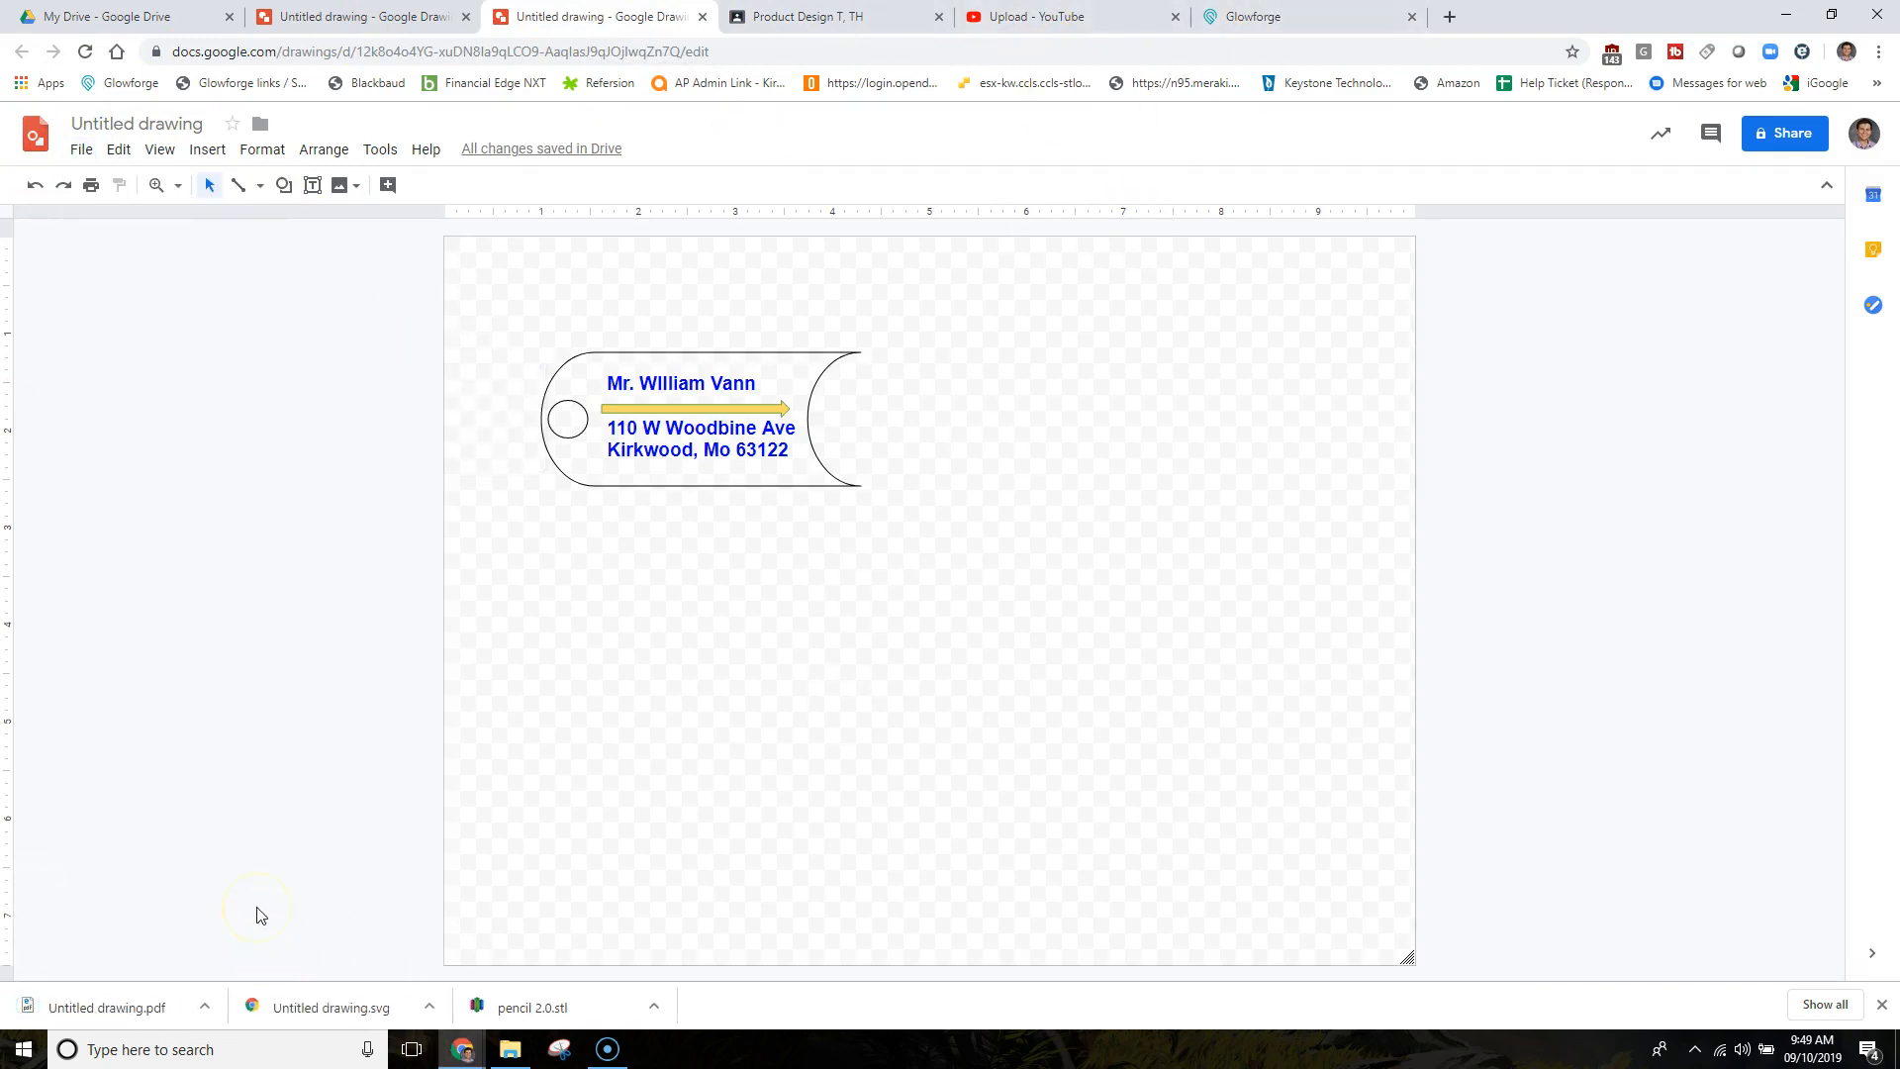
left_click(1331, 20)
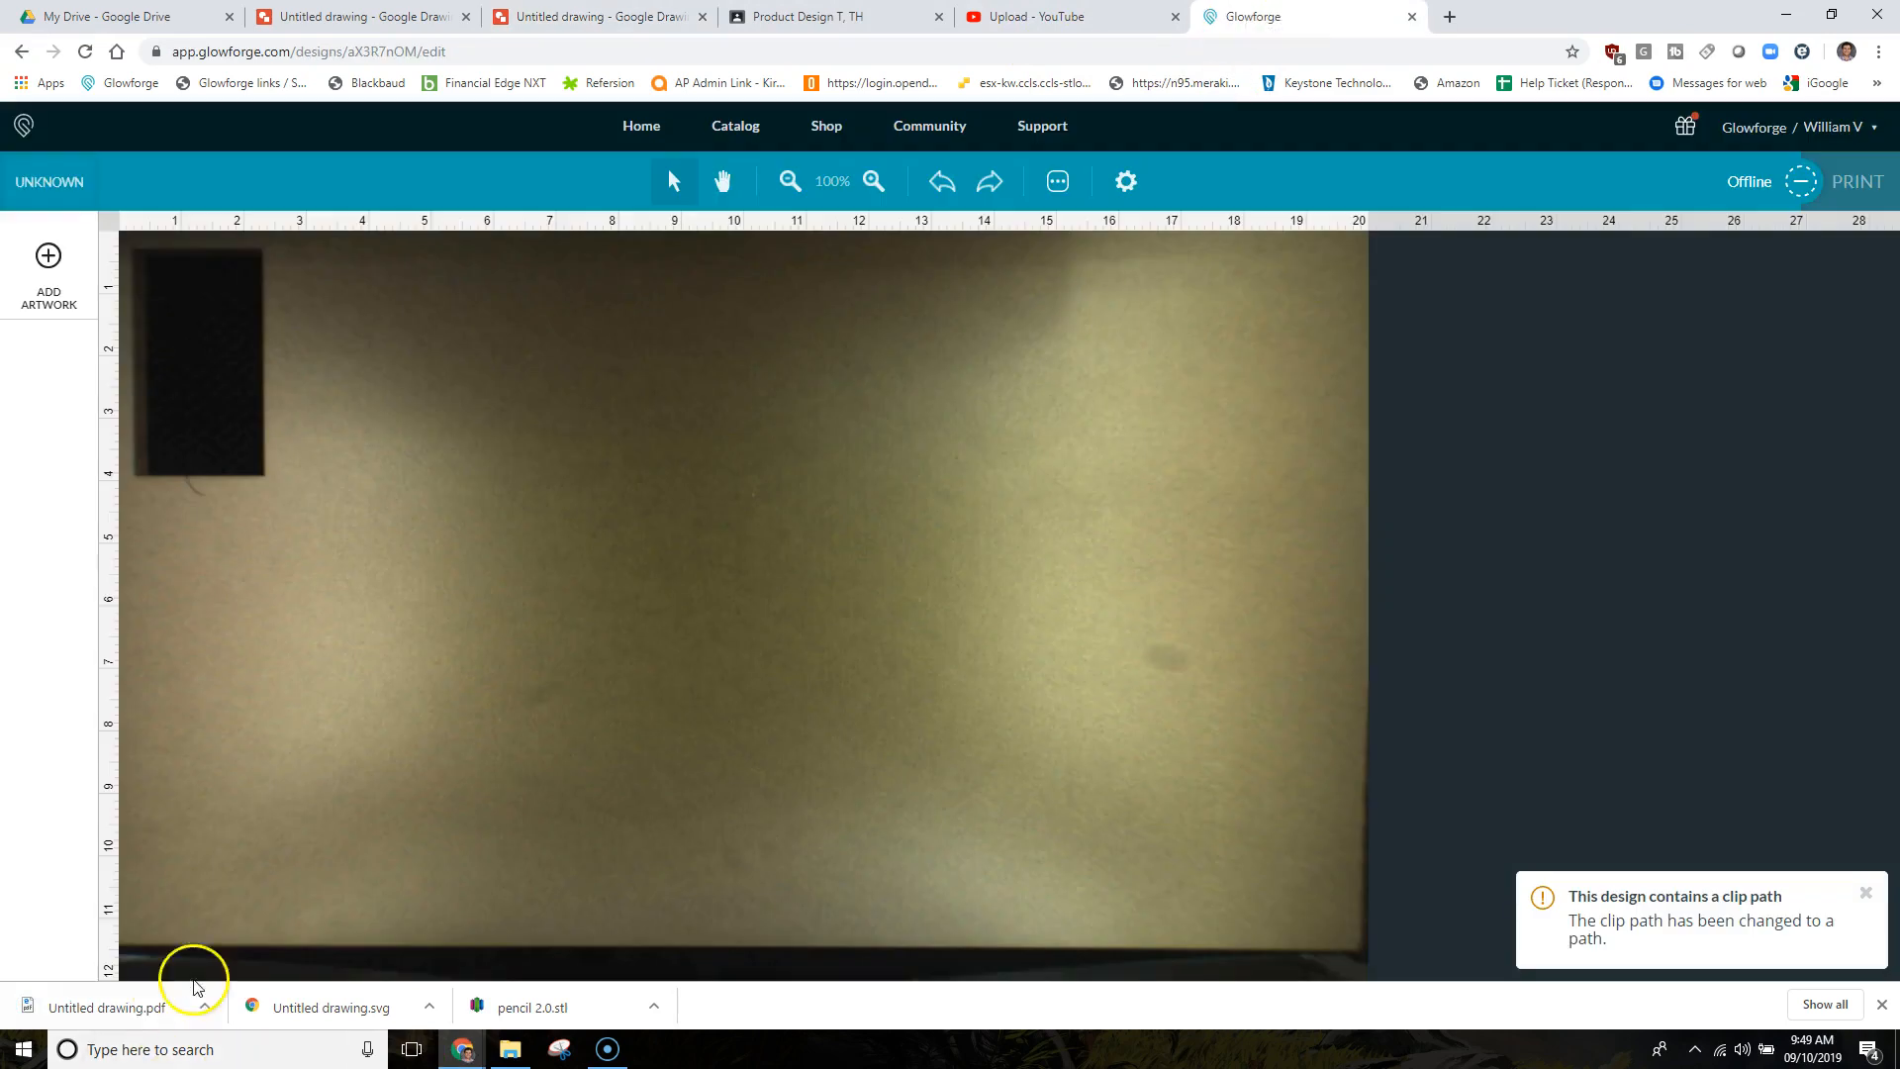
Drop Untitled drawing.pdf onto the Glowforge canvas and shift the tag right near the top-left.
mouse_move(143, 1019)
left_mouse_down()
mouse_move(501, 712)
mouse_move(585, 585)
left_mouse_up()
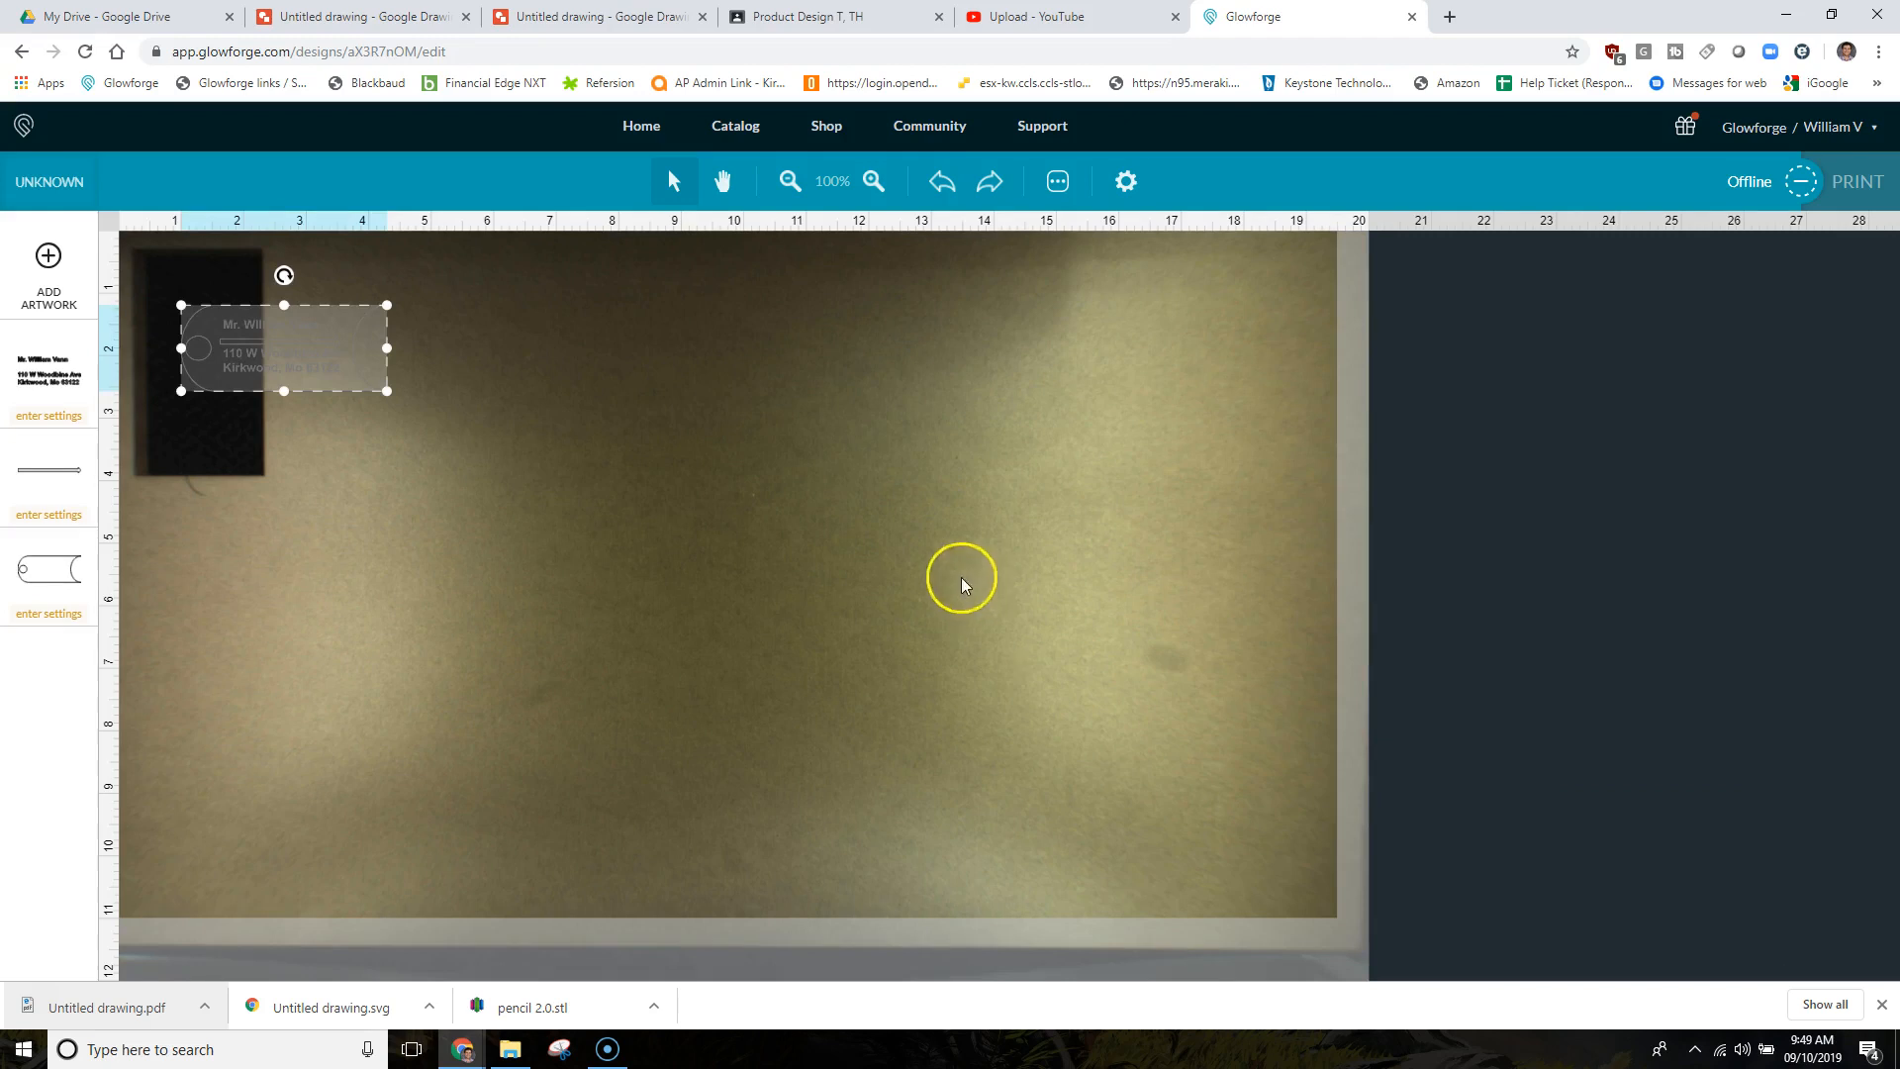
left_click_drag(330, 339, 454, 334)
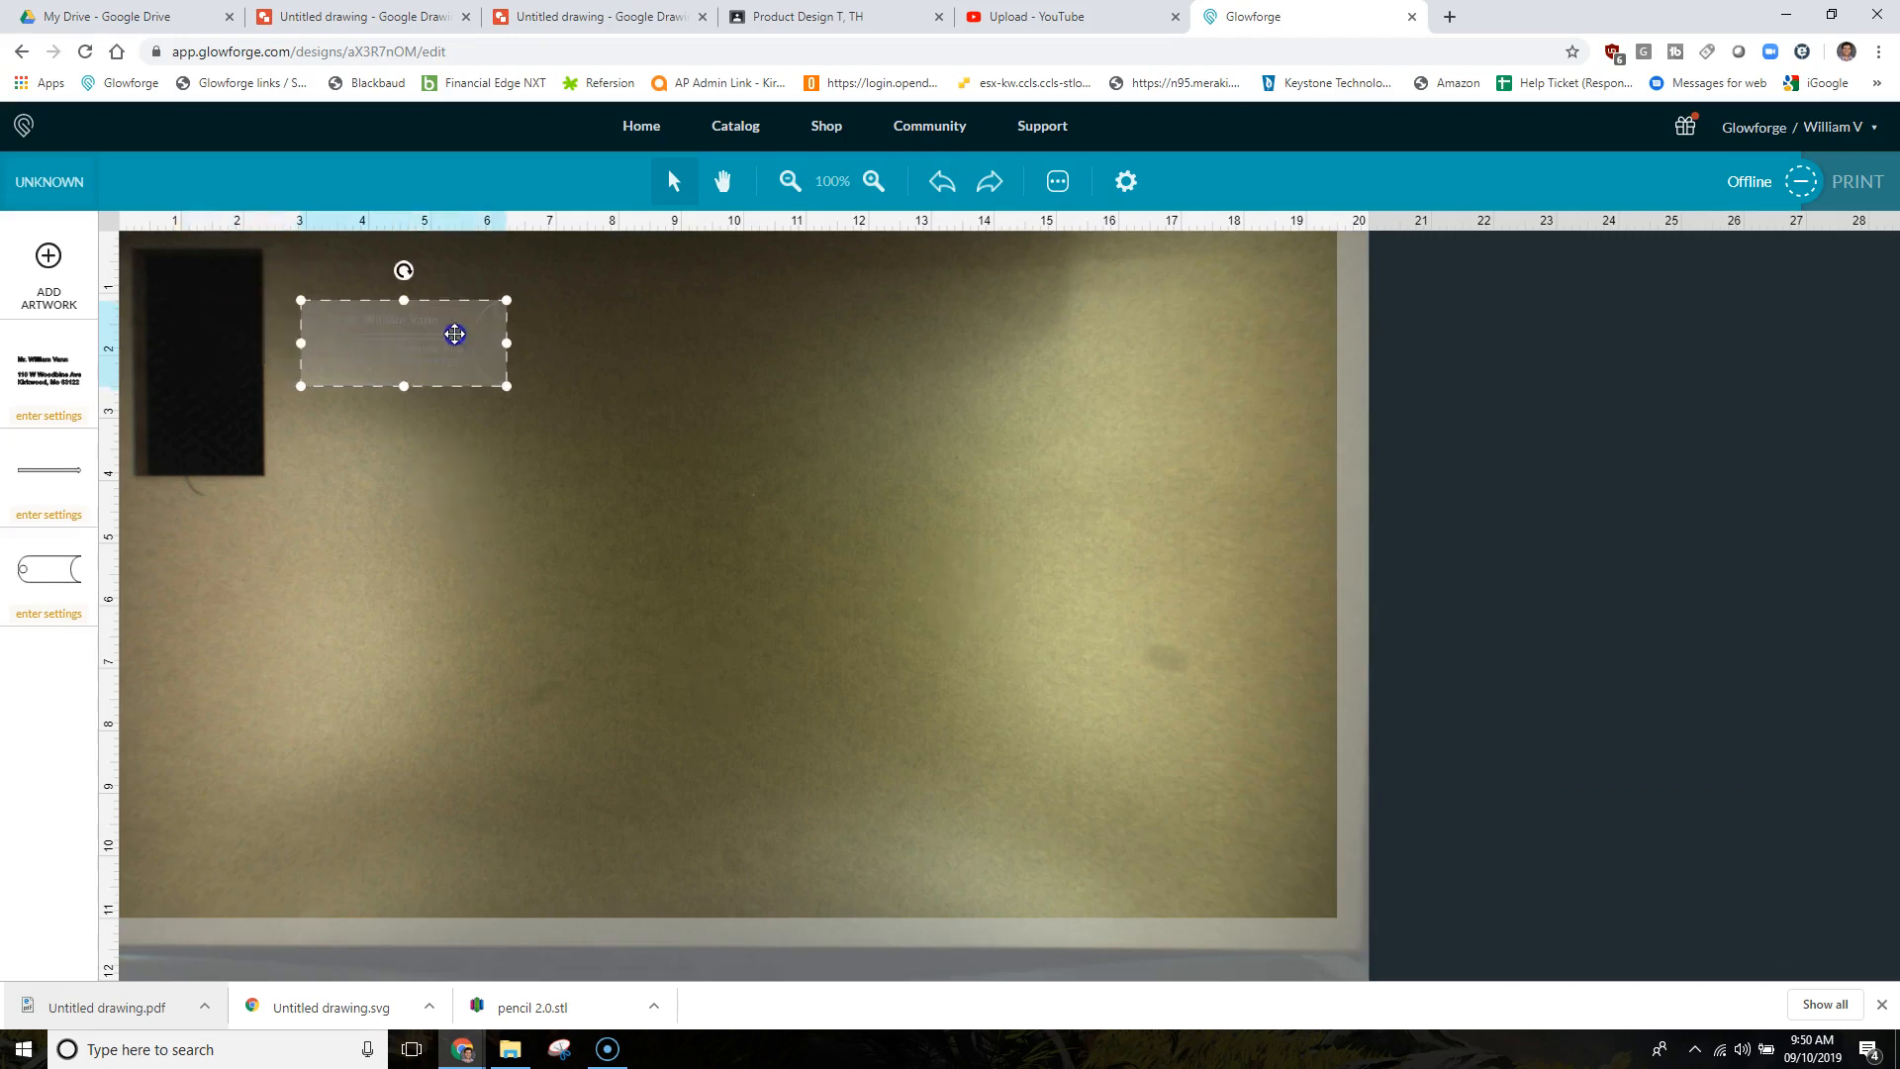
left_click(429, 390)
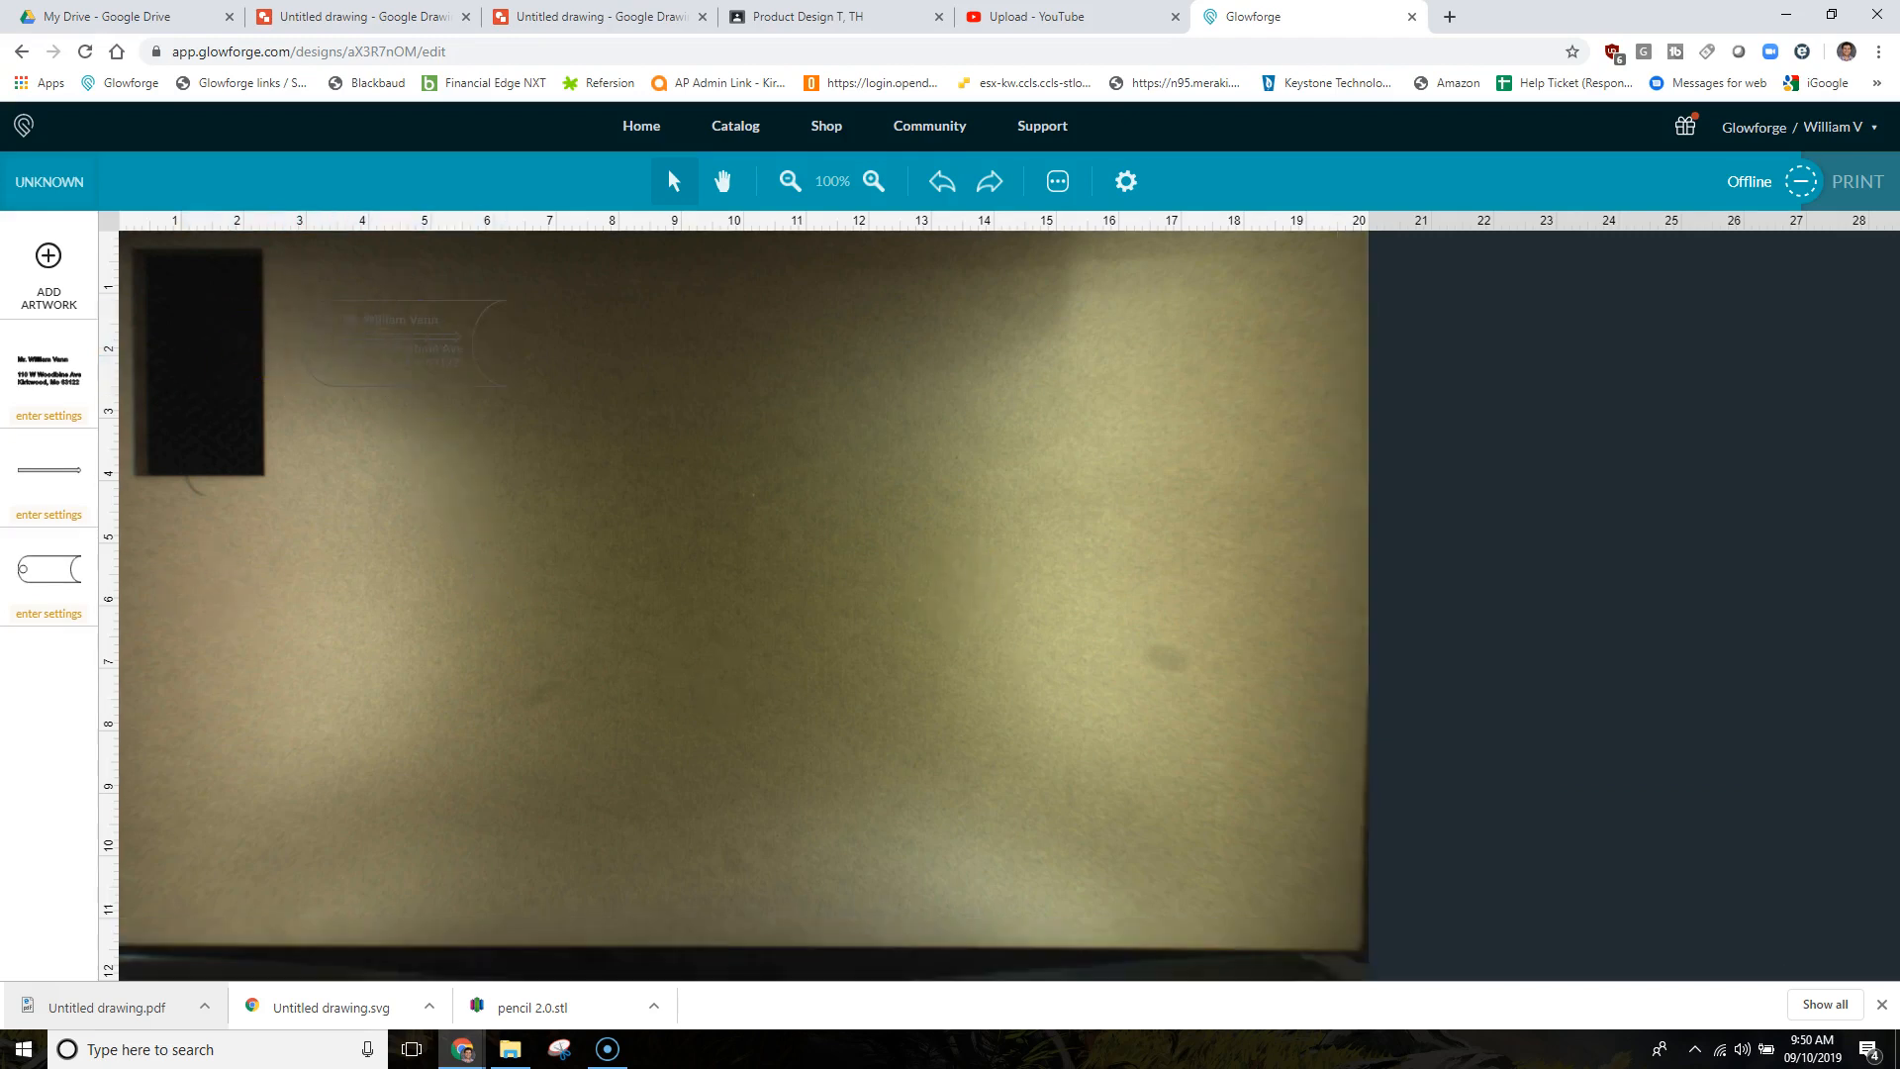
Choose Medium Maple Plywood as the material and set the line layer to Score.
left_click(52, 203)
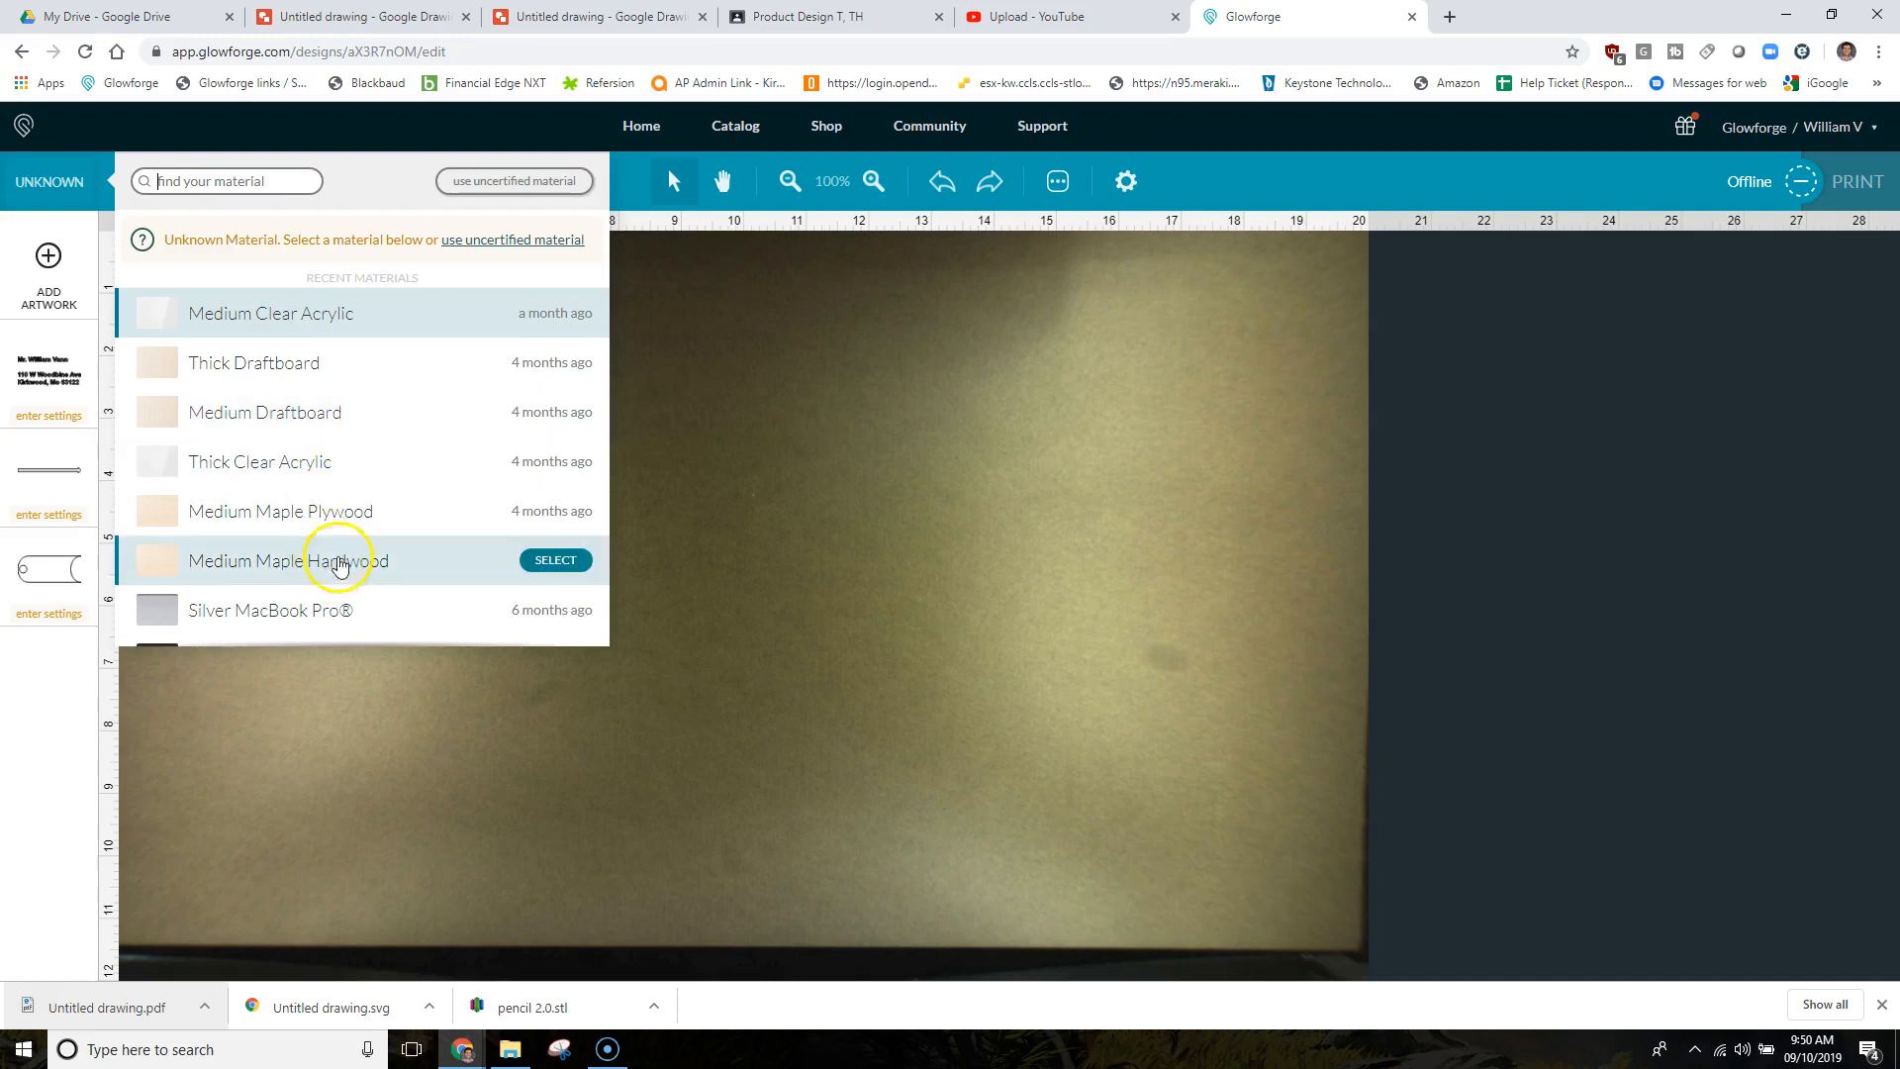
left_click(337, 513)
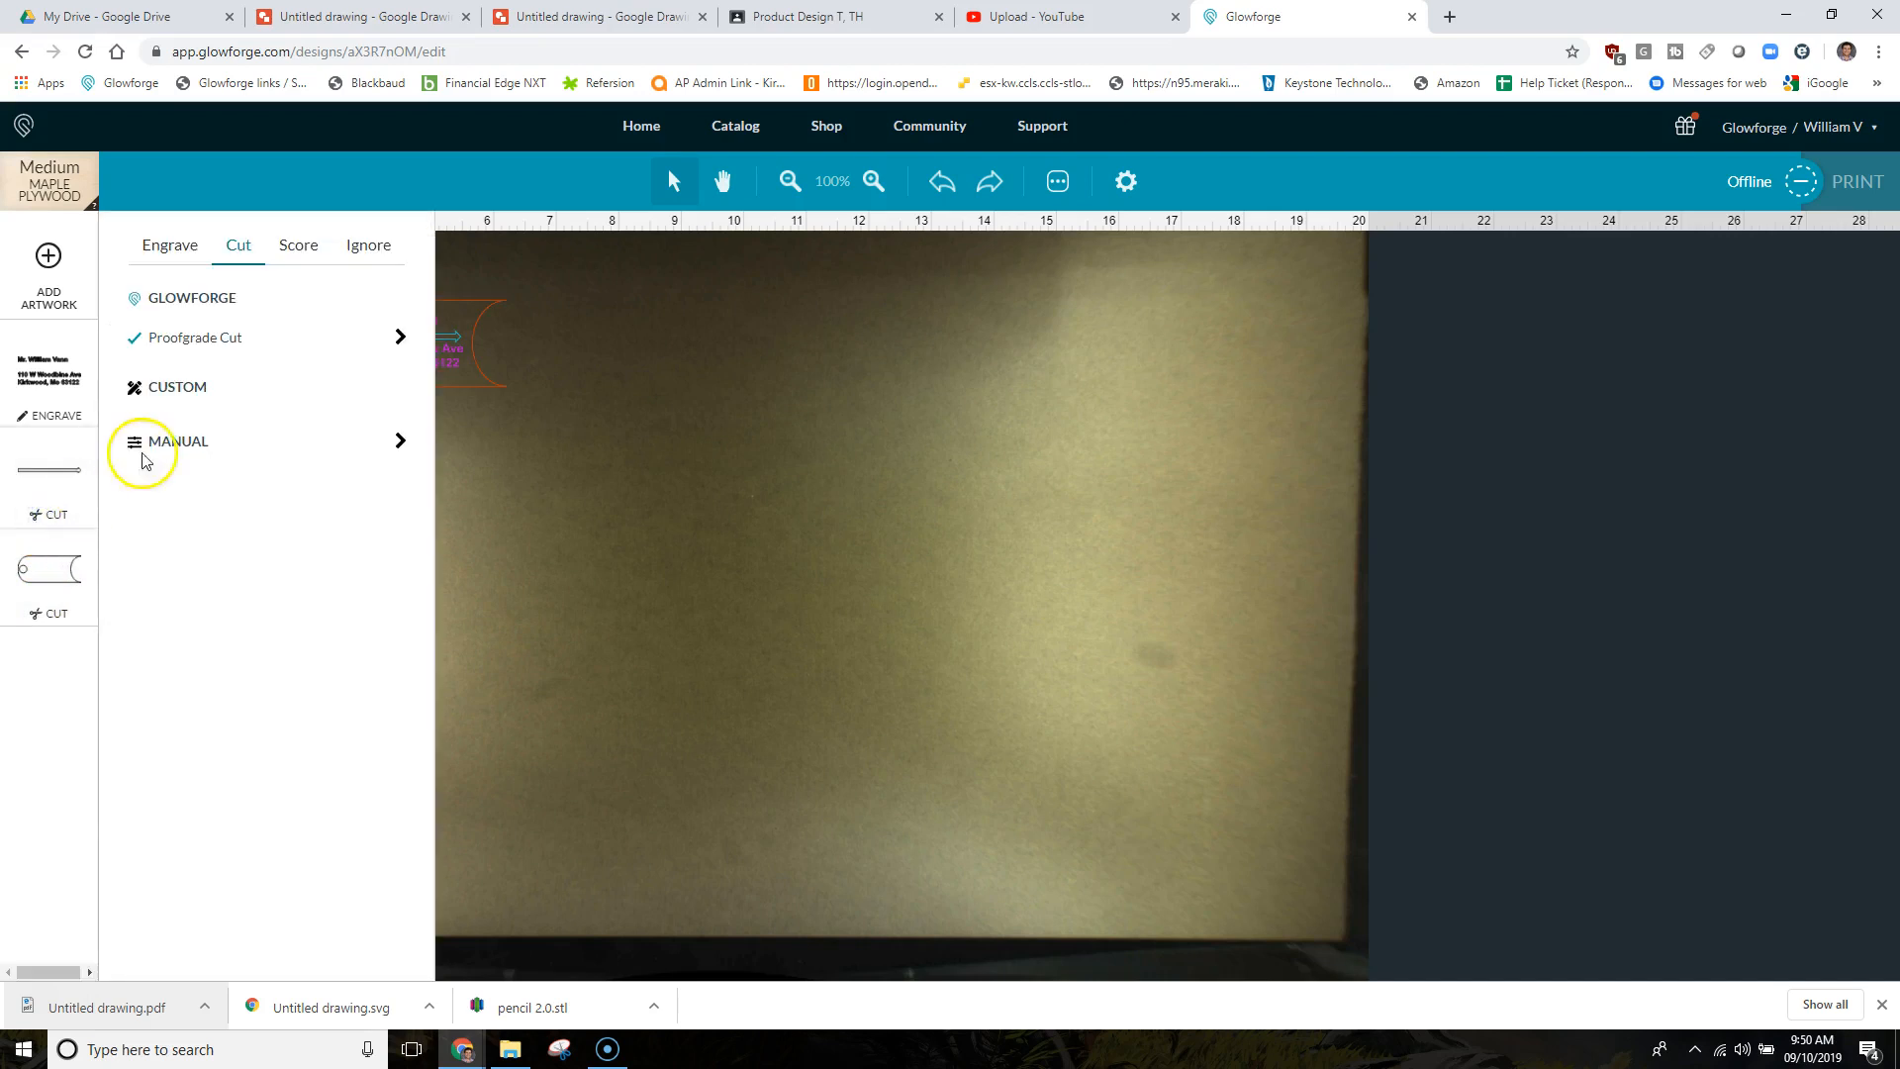
left_click(281, 252)
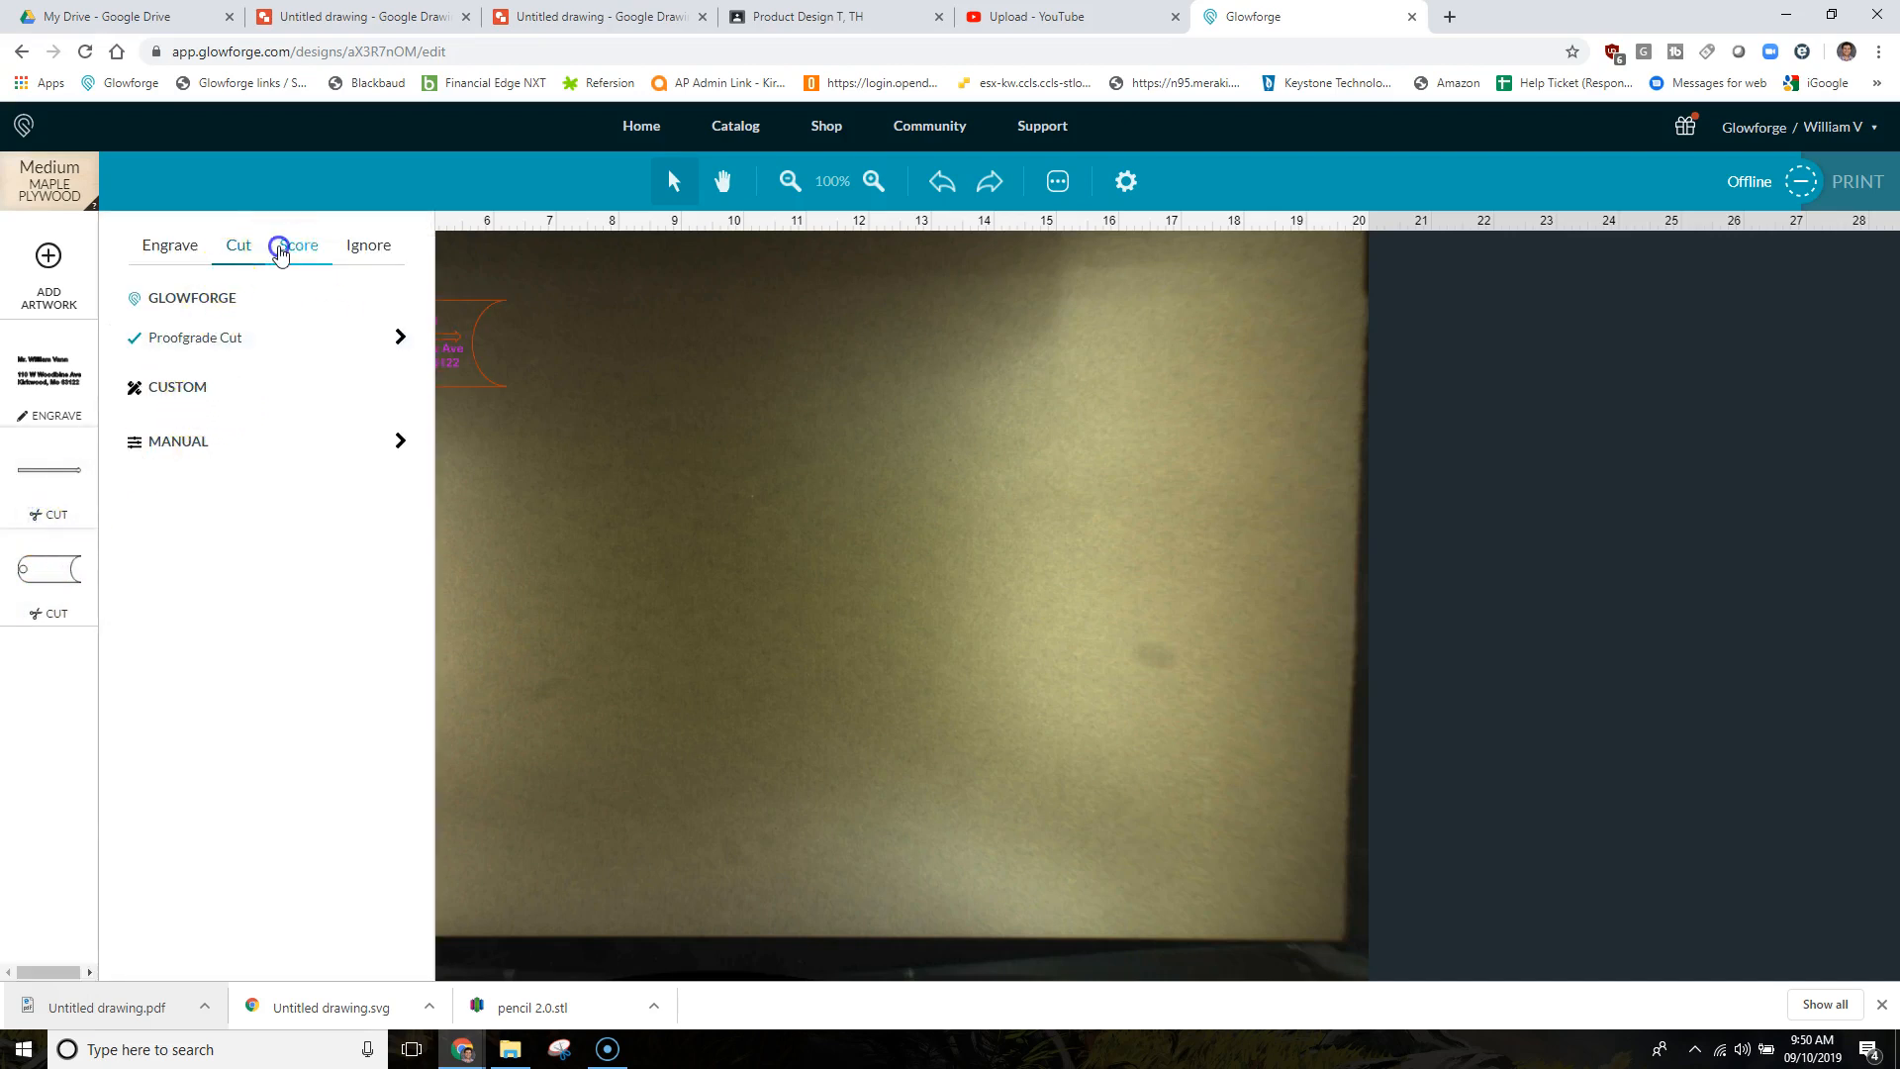
left_click(515, 485)
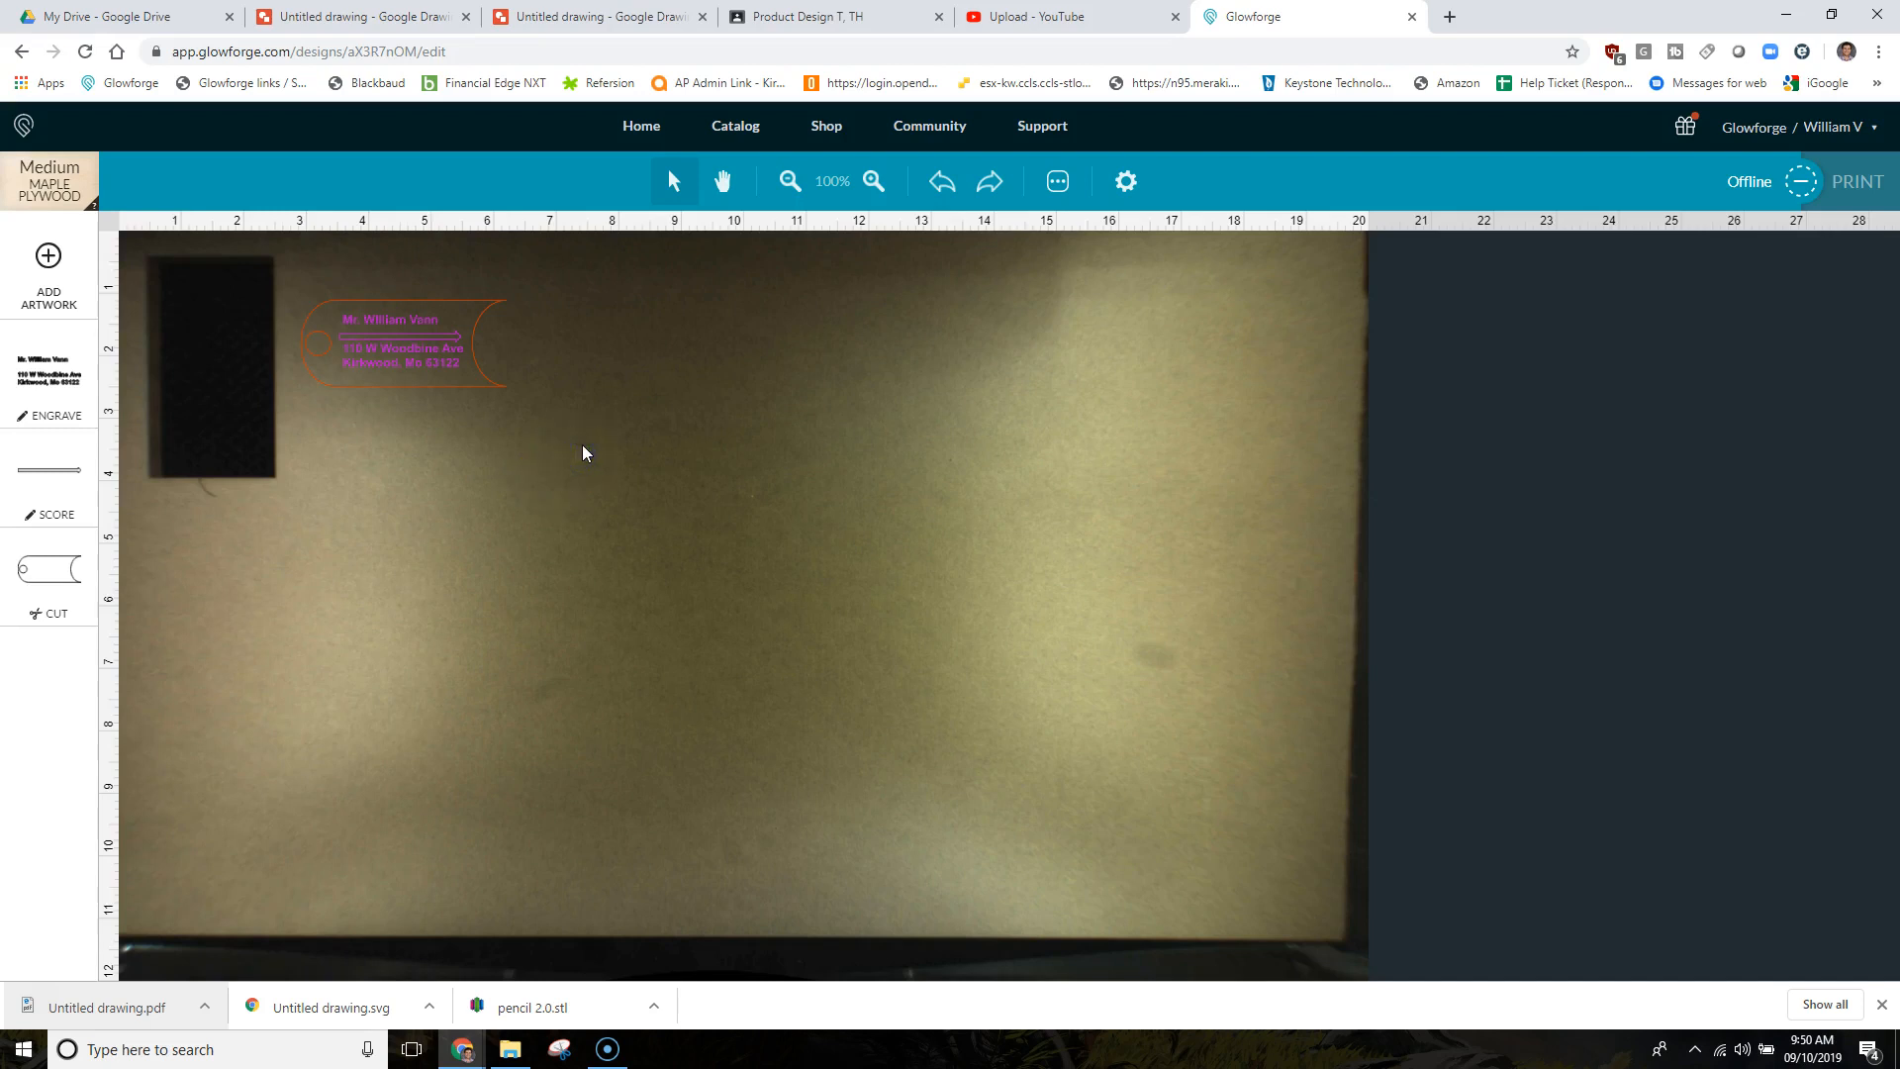
Resize the tag artwork proportionally to span roughly 3 inches.
left_click(429, 344)
left_click_drag(505, 386, 495, 423)
left_click(594, 405)
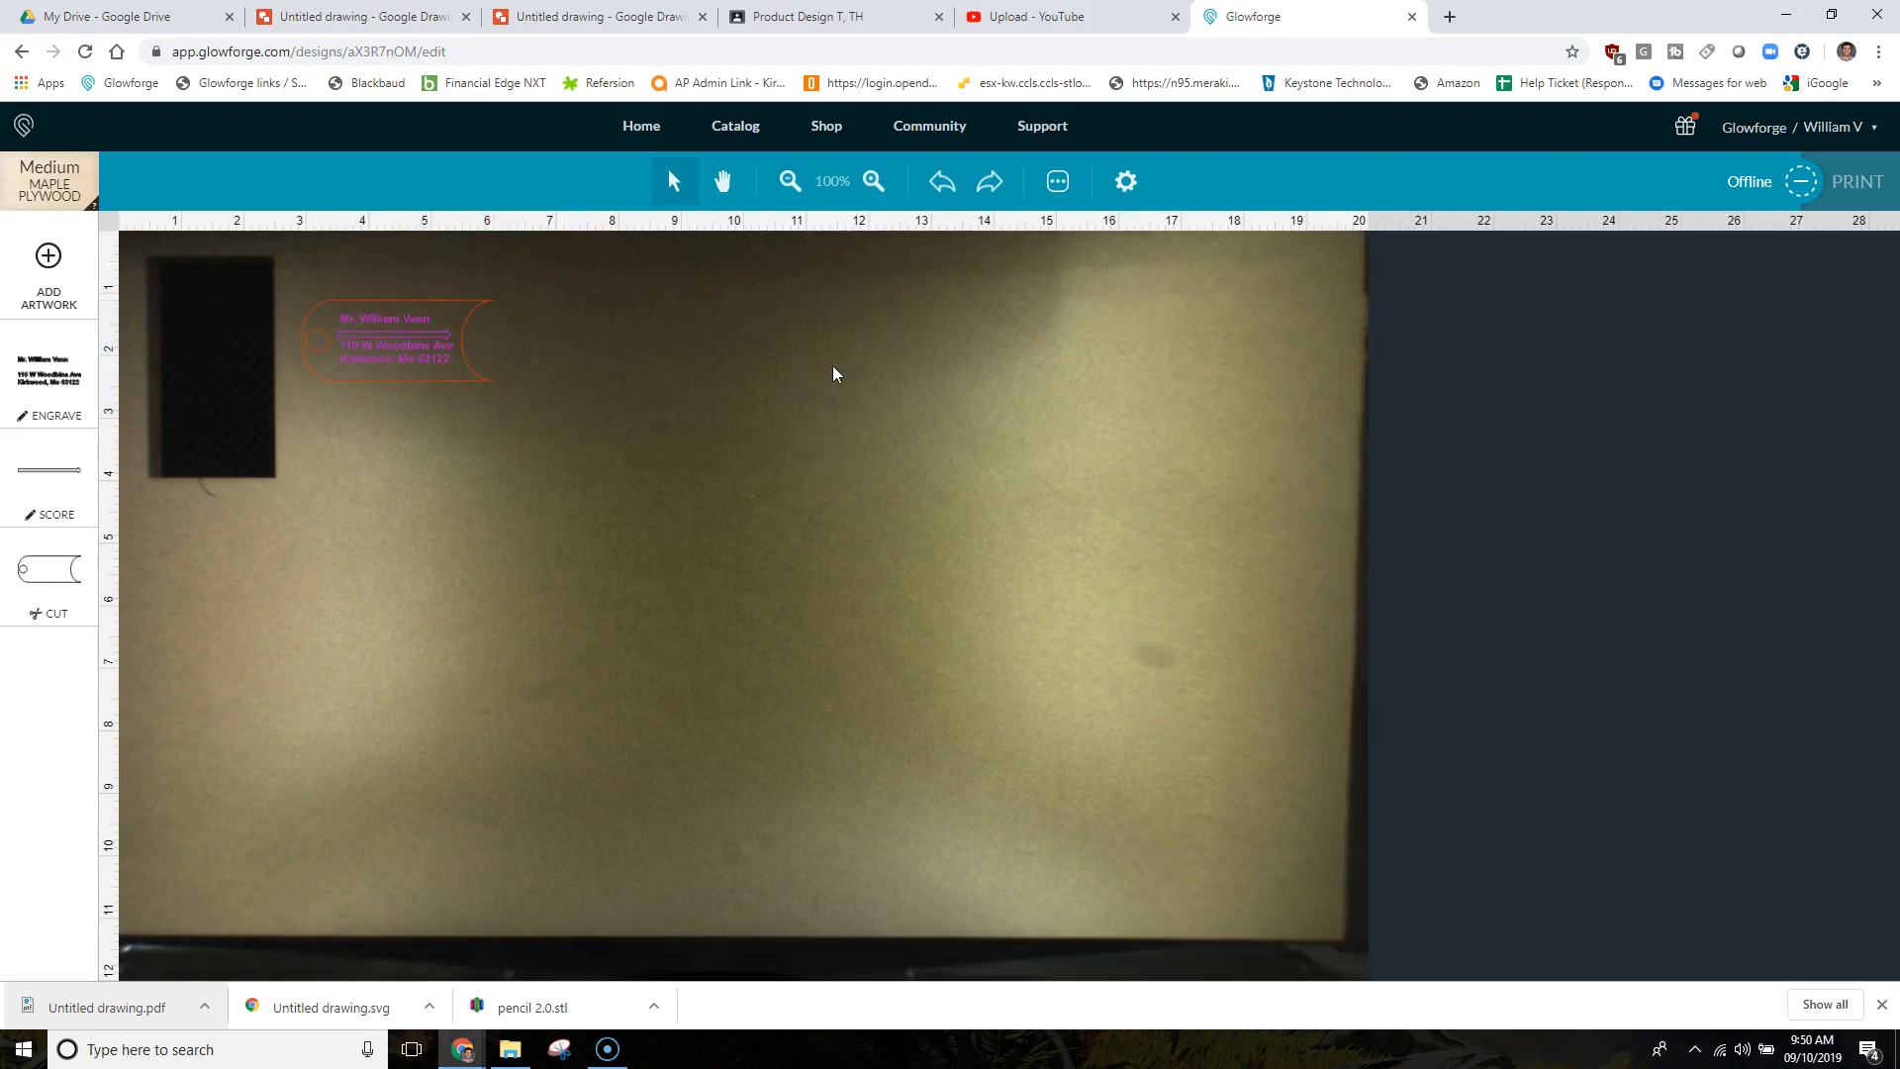